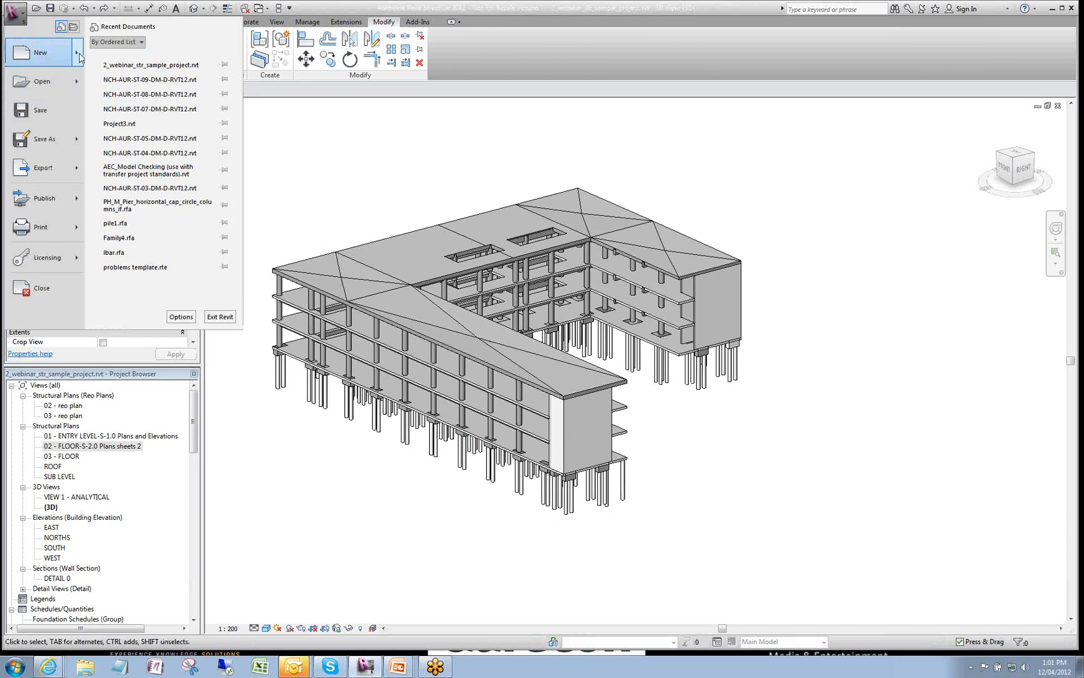
- Create a new project without a template, using the metric system of measurement
mouse_move(80, 58)
left_click(138, 63)
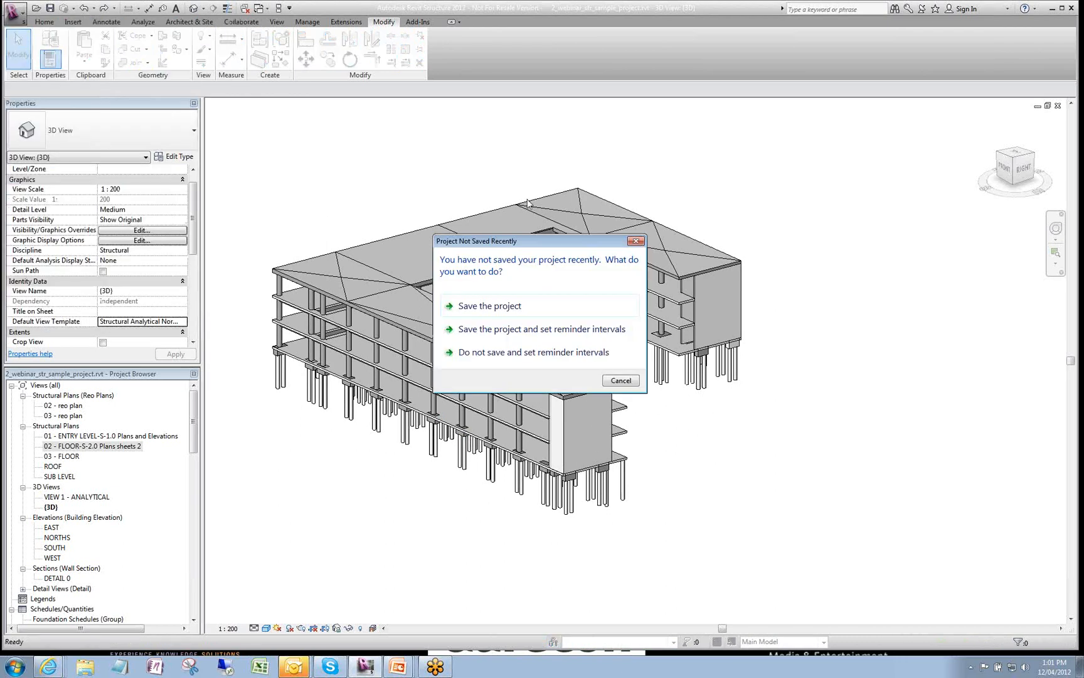
left_click(621, 381)
left_click(447, 297)
left_click(526, 379)
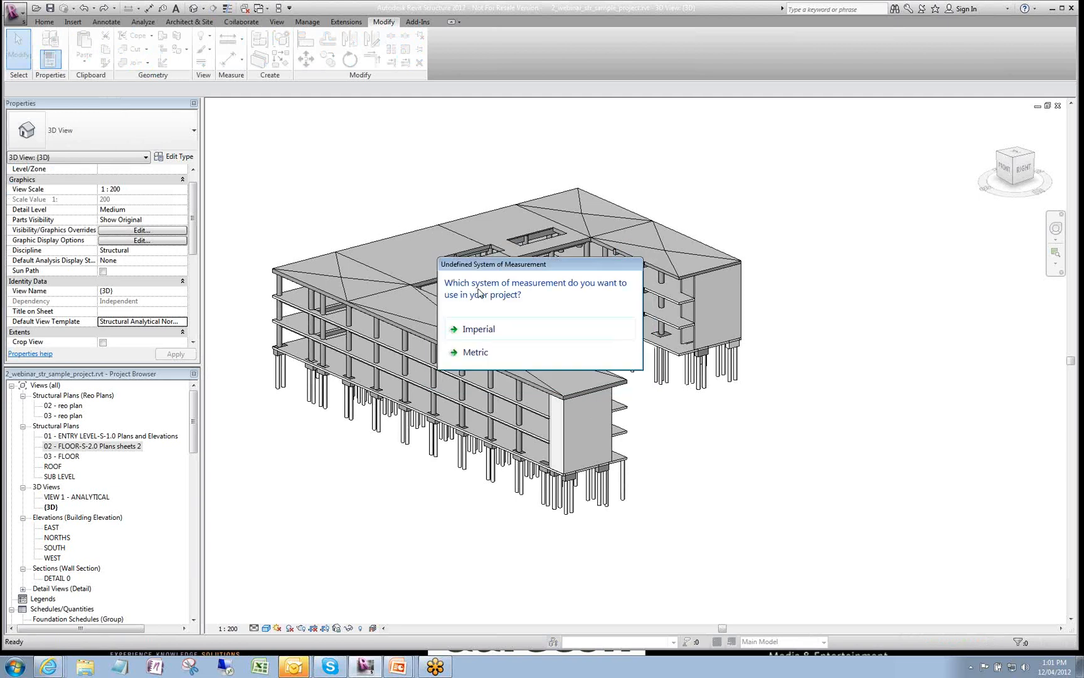
left_click(478, 352)
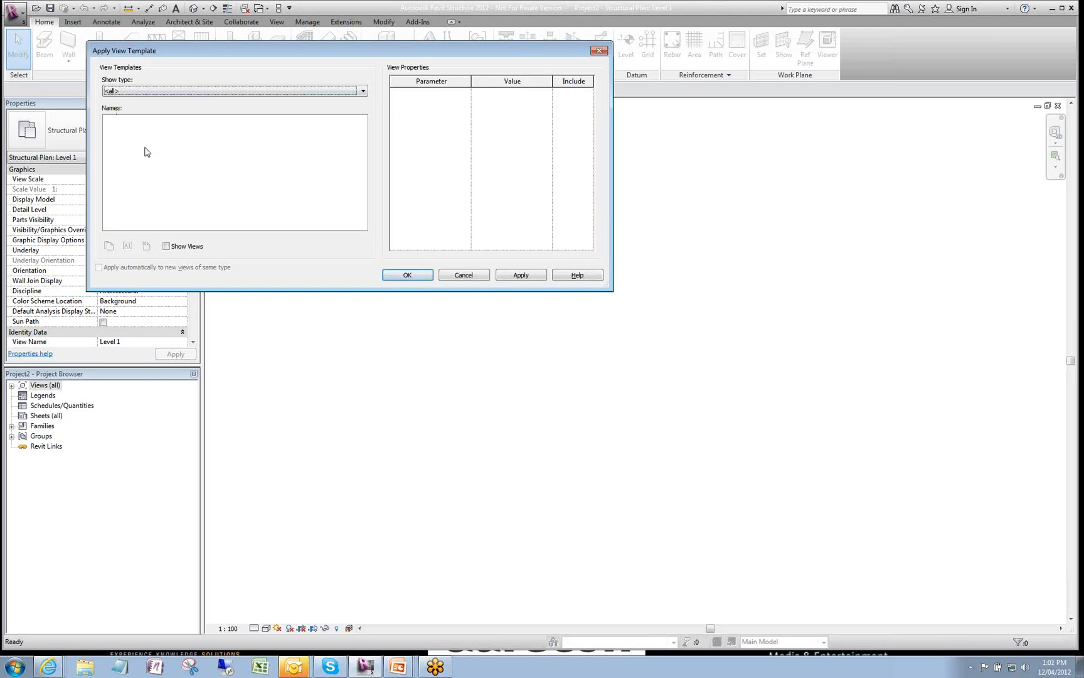
- Dismiss the view template list in the blank project and close that project
left_click(463, 276)
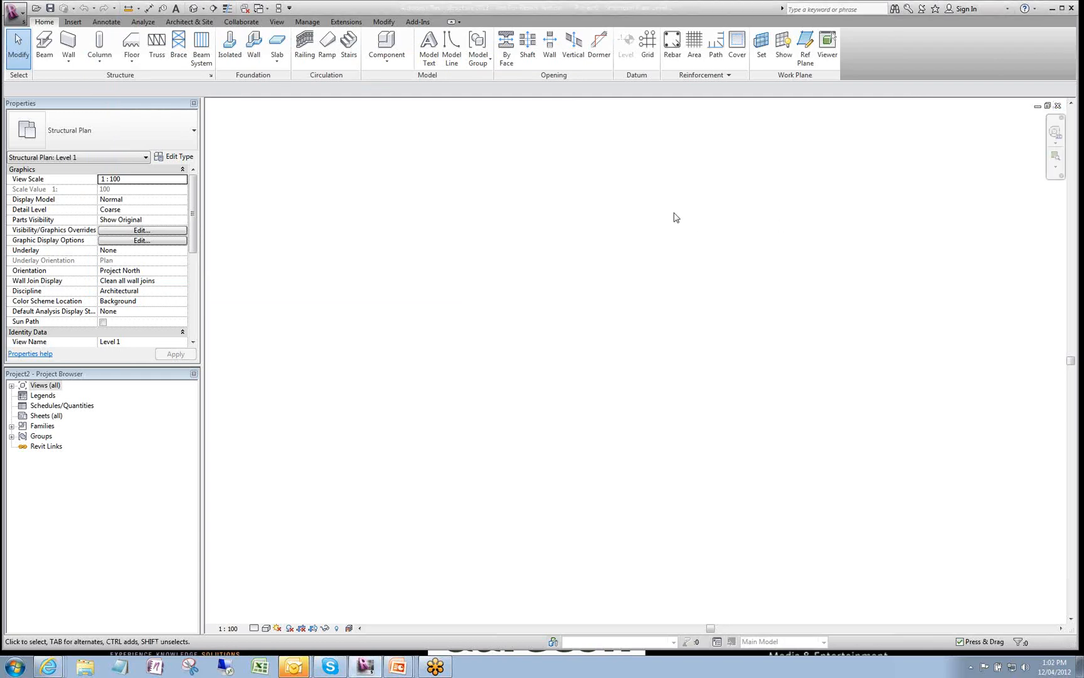
left_click(1059, 107)
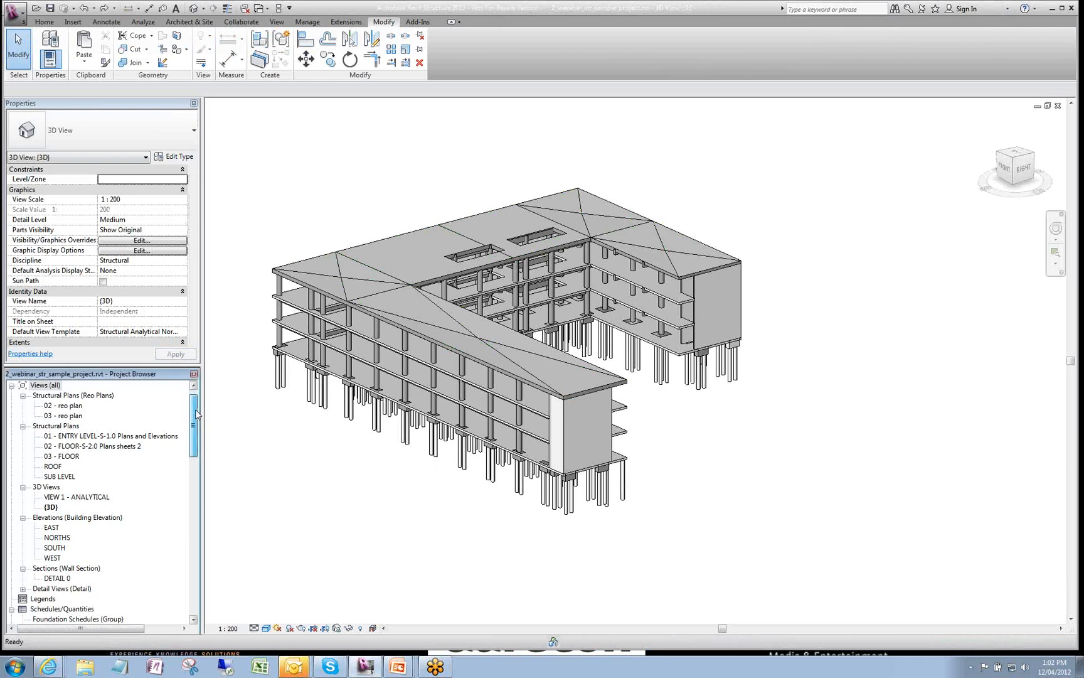
- Open the 03 - FLOOR structural plan and the SOUTH elevation, and close the elevation view
double_click(63, 457)
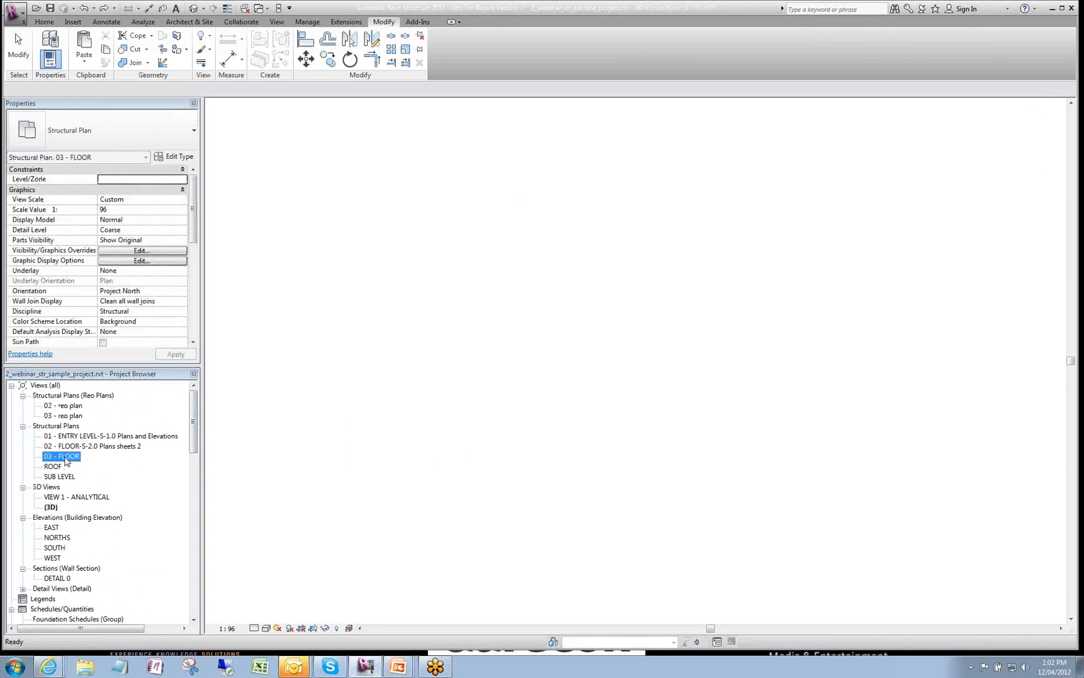
double_click(54, 548)
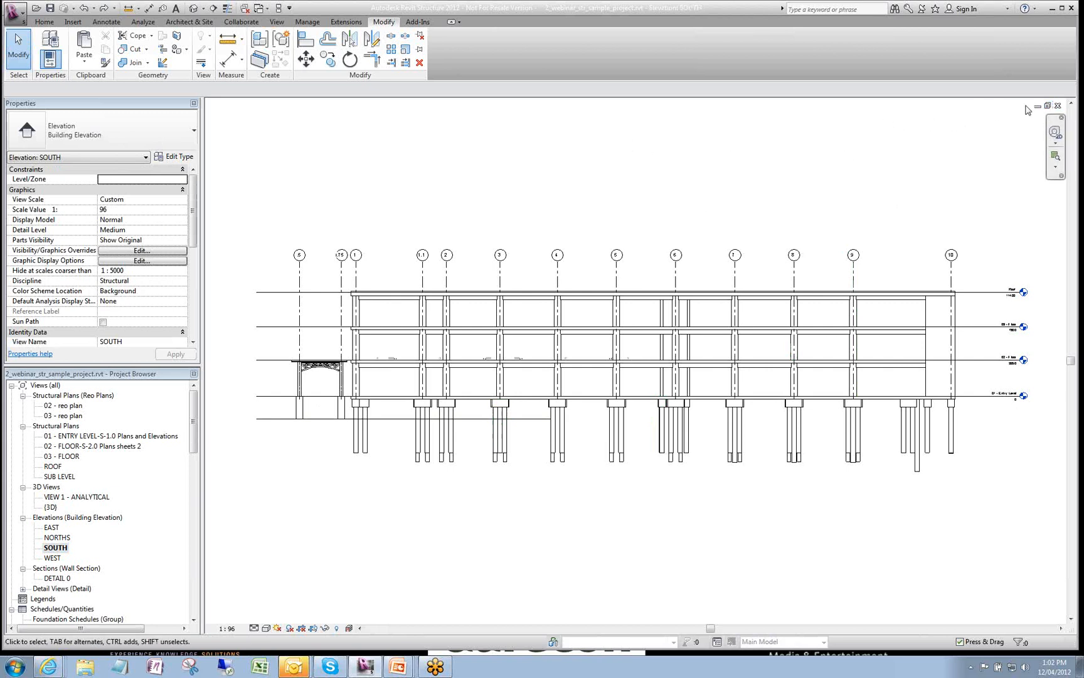
left_click(1059, 106)
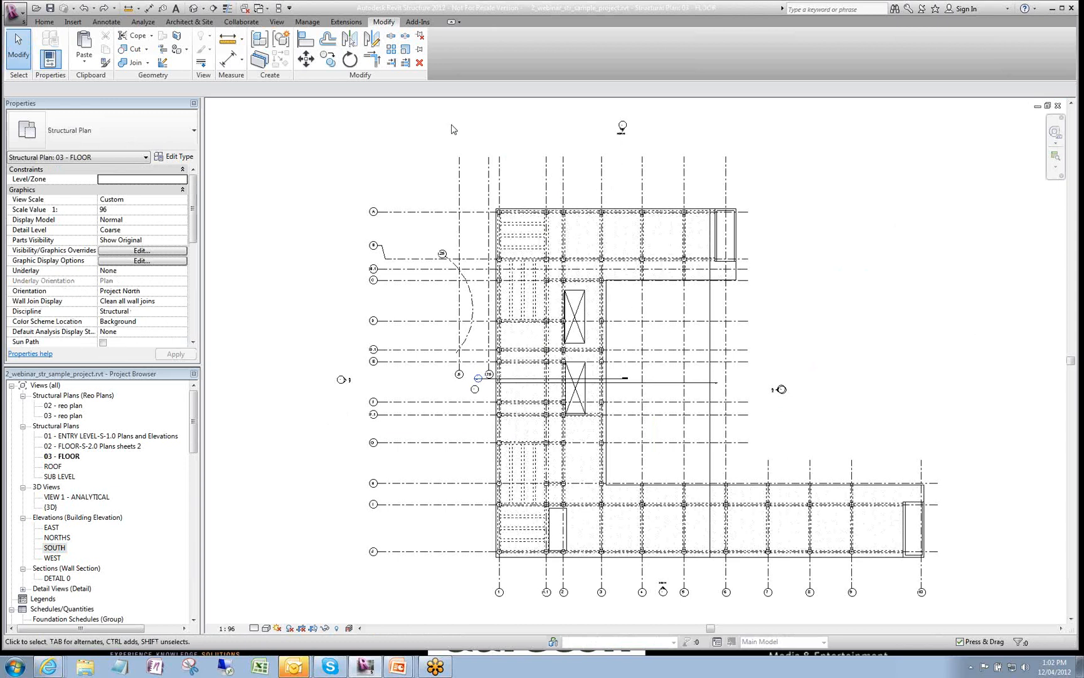
- Bring up the view templates for the 03 - FLOOR plan and list all template types in an enlarged dialog
key("v")
key("t")
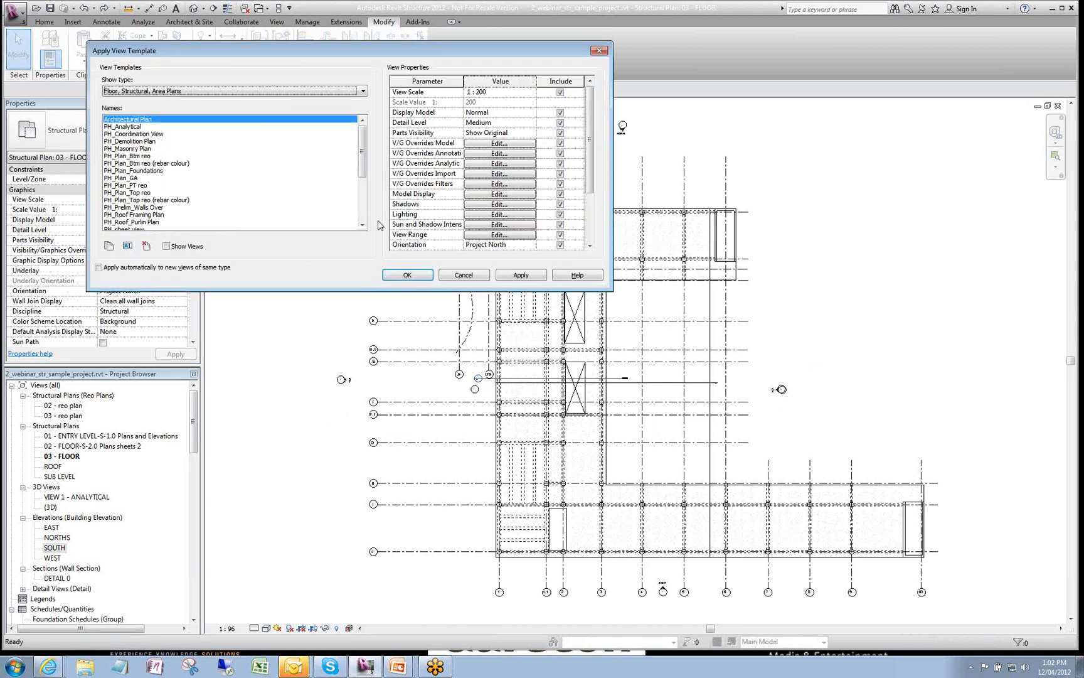
left_click_drag(389, 52, 408, 55)
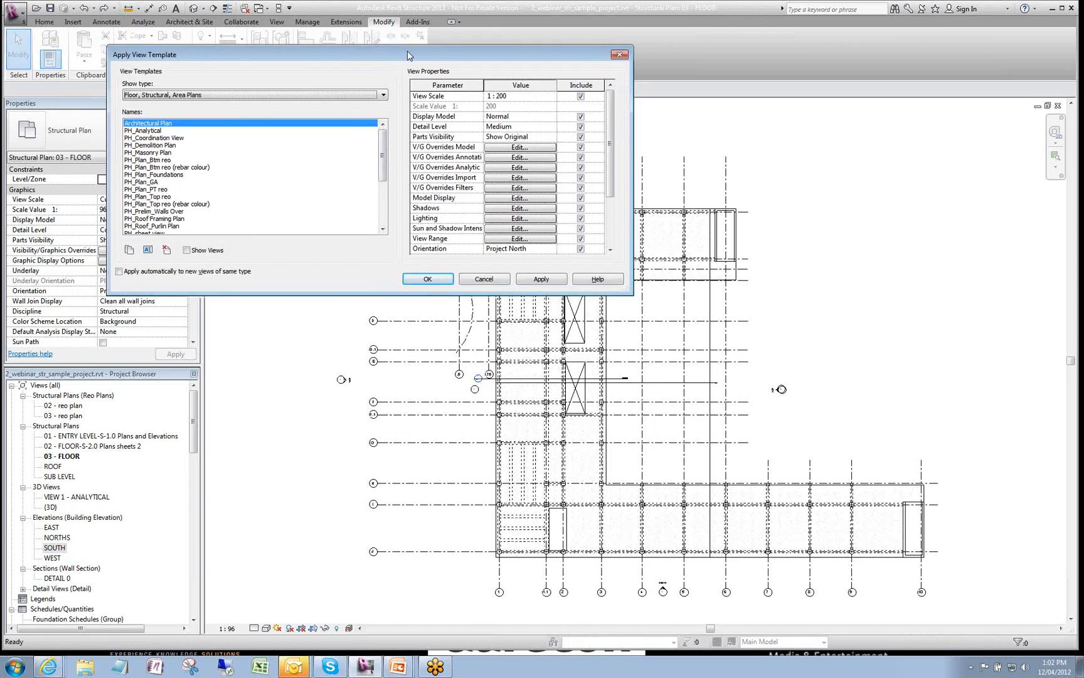
left_click_drag(331, 292, 336, 378)
left_click(213, 100)
left_click(202, 98)
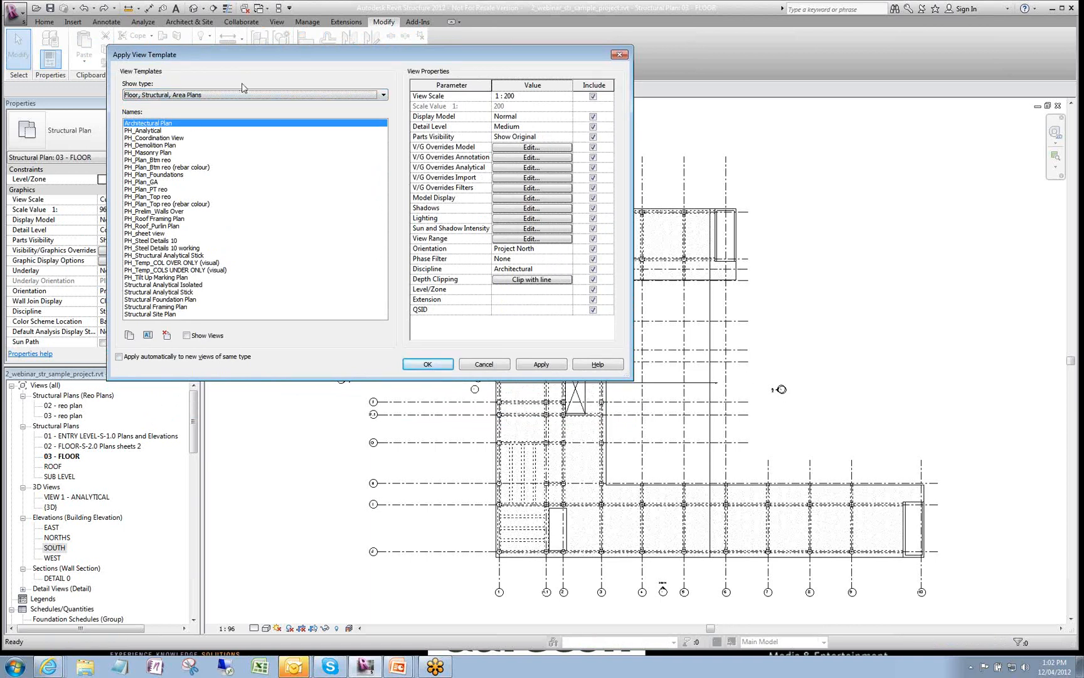
left_click(192, 99)
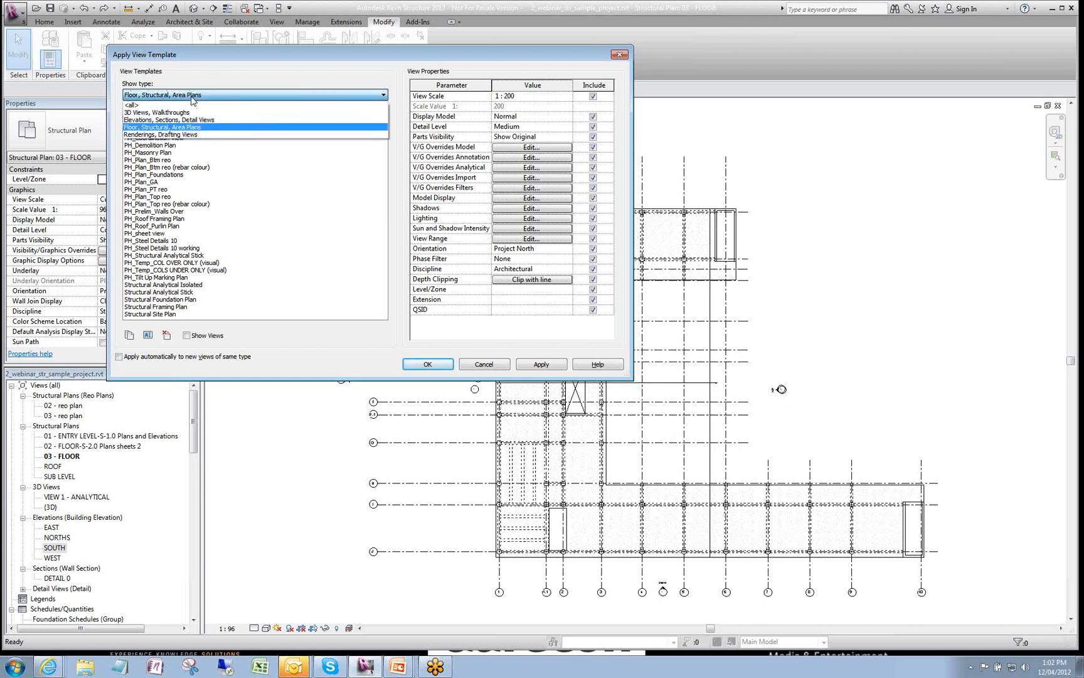
left_click(166, 105)
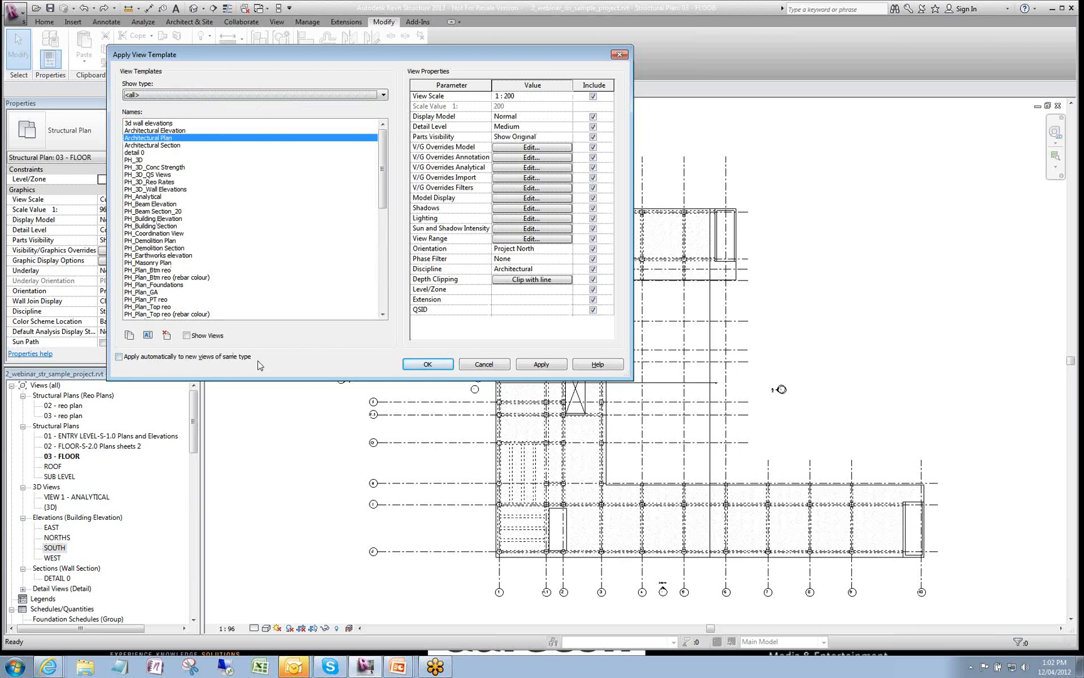
left_click_drag(271, 378, 286, 630)
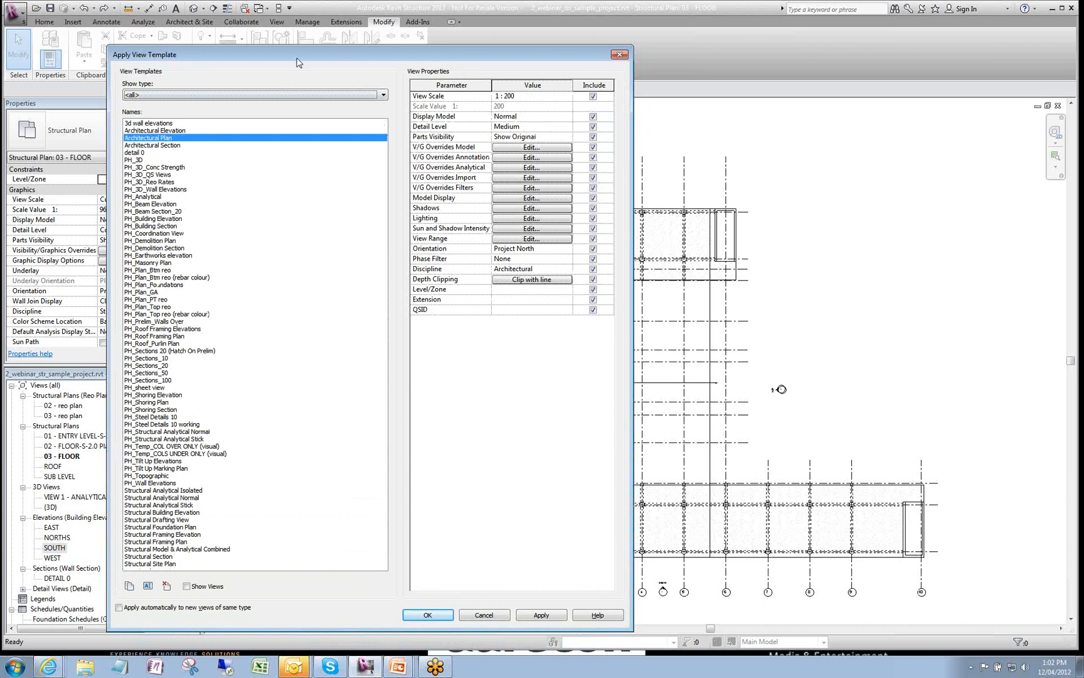
left_click_drag(297, 58, 394, 58)
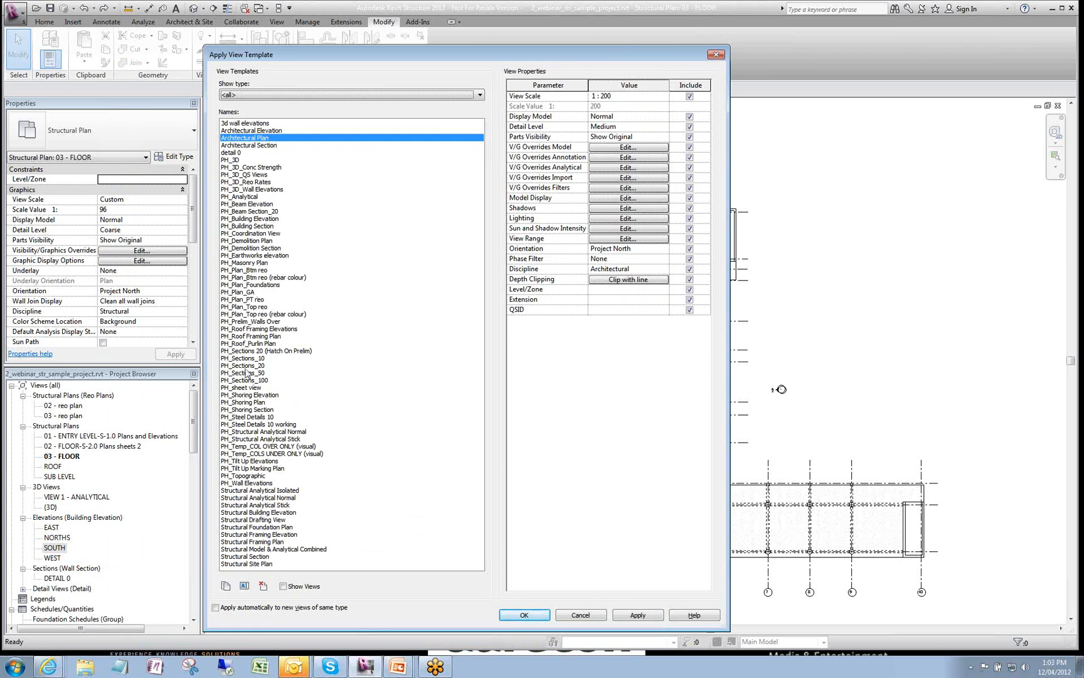
- Review the view properties of the PH_Plan_GA, Top reo, PT reo, Btm reo, Masonry Plan and Roof_Purlin Plan templates
left_click(241, 292)
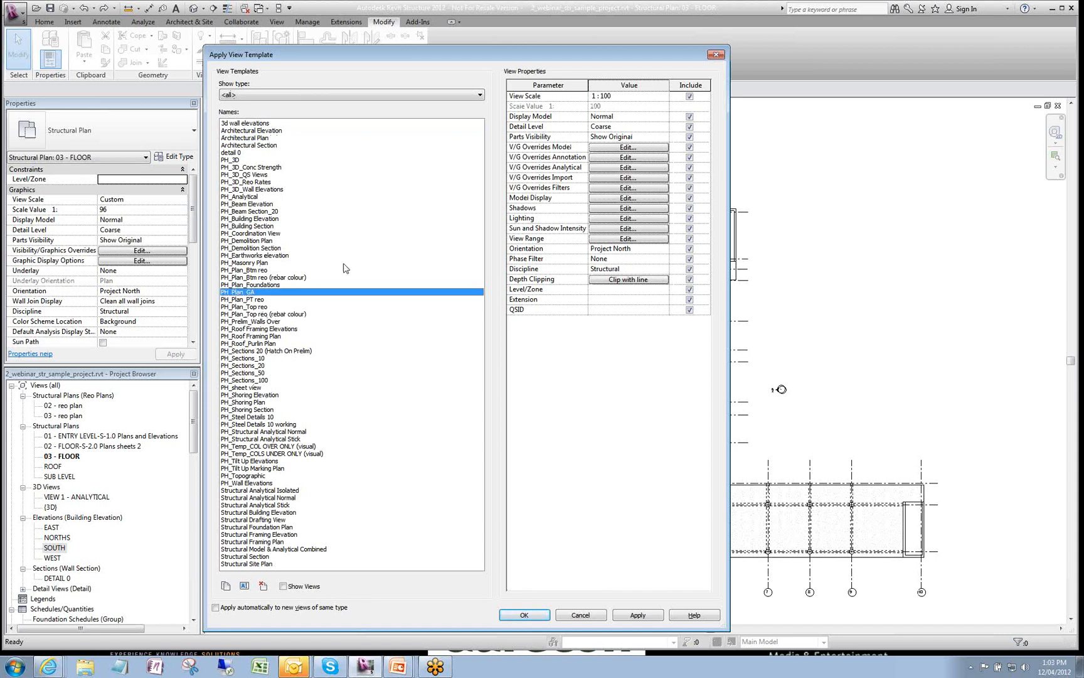
left_click(256, 307)
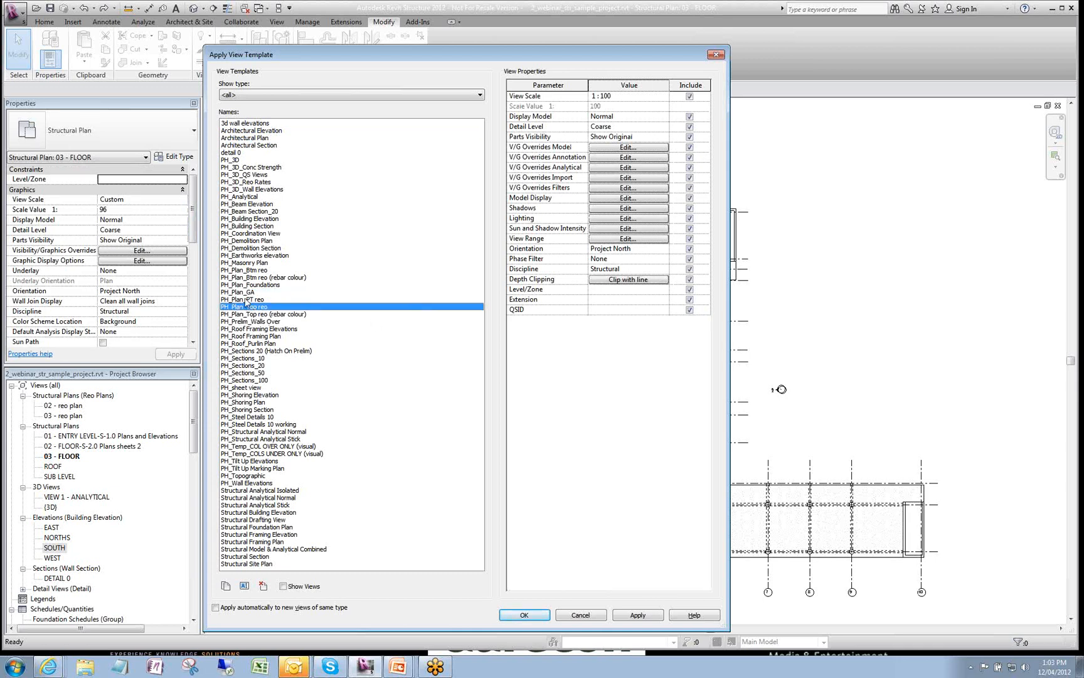
left_click(246, 300)
left_click(253, 270)
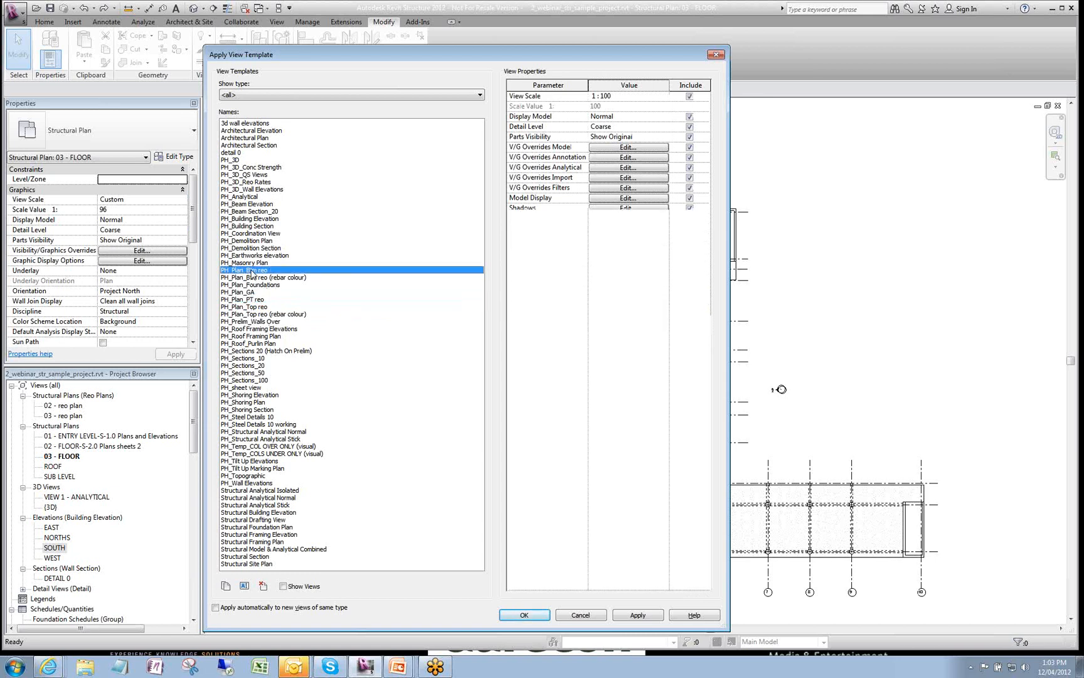
left_click(247, 263)
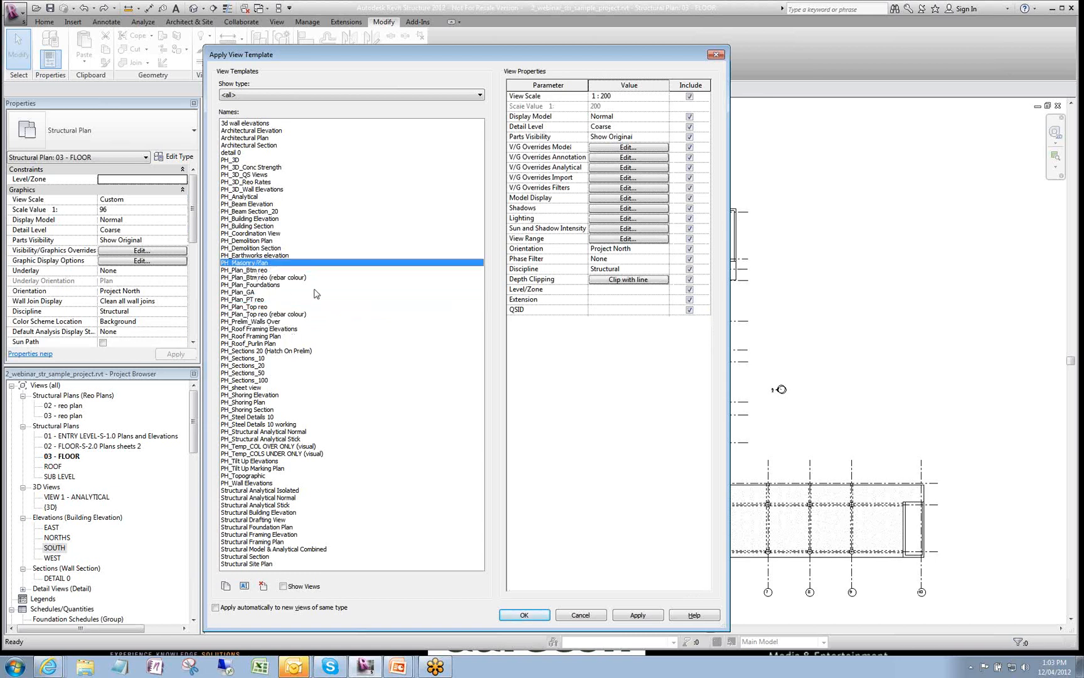
left_click(248, 344)
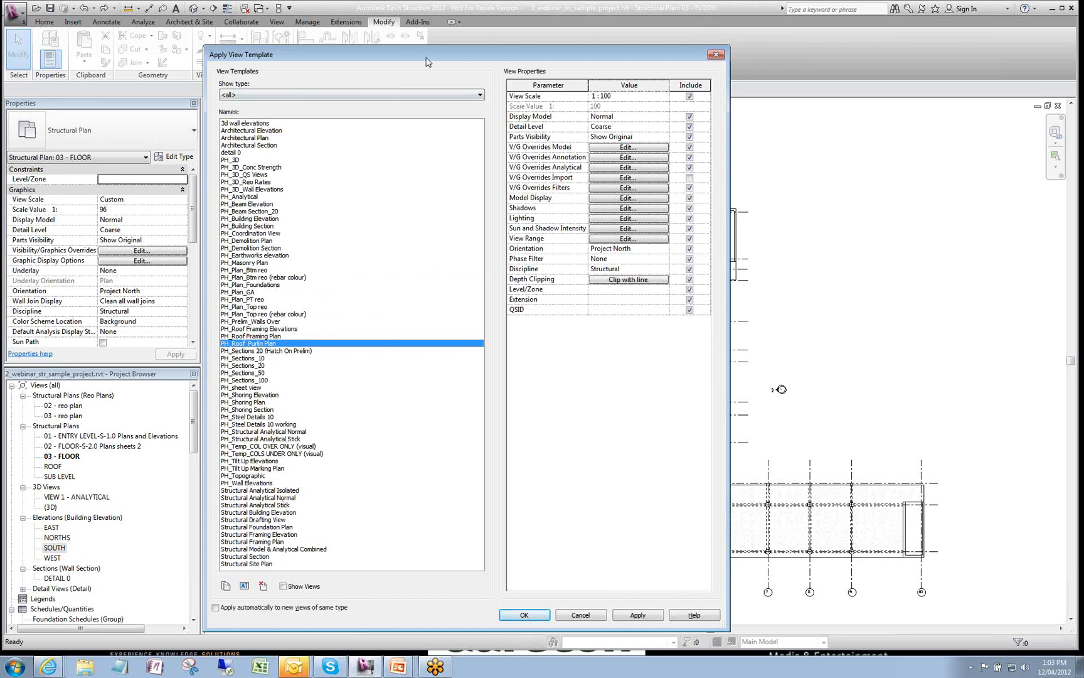
- Reposition and resize the view template dialog to examine the template names, and close it without applying any template
left_click_drag(425, 46, 443, 74)
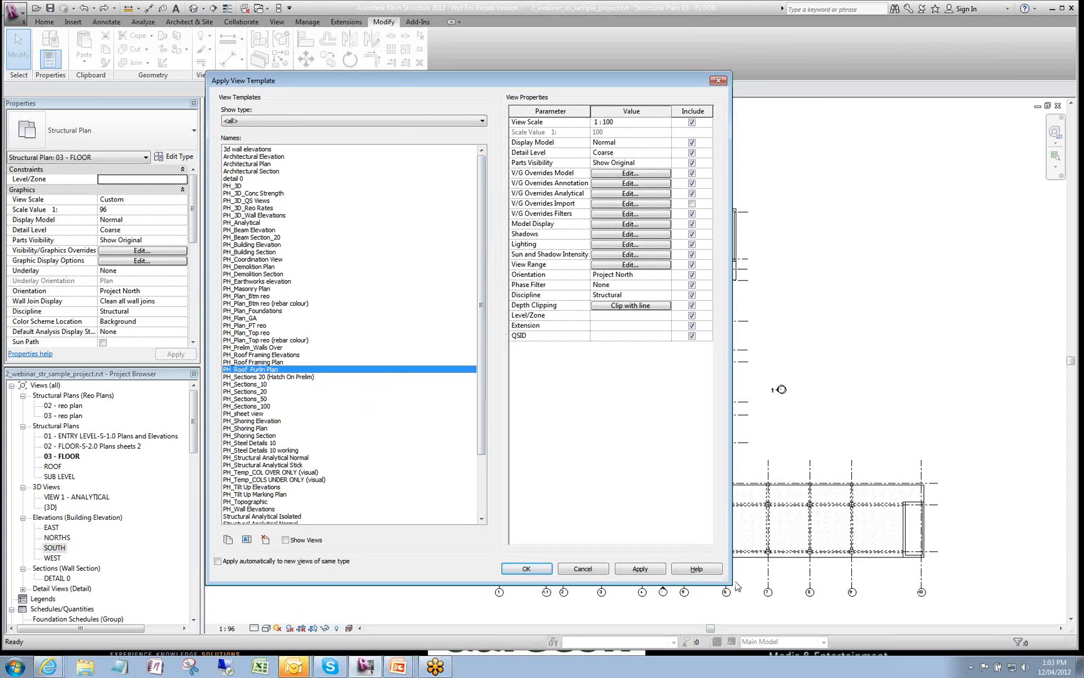
mouse_move(482, 379)
left_mouse_down()
mouse_move(481, 397)
mouse_move(486, 378)
left_mouse_up()
left_click_drag(447, 81, 460, 101)
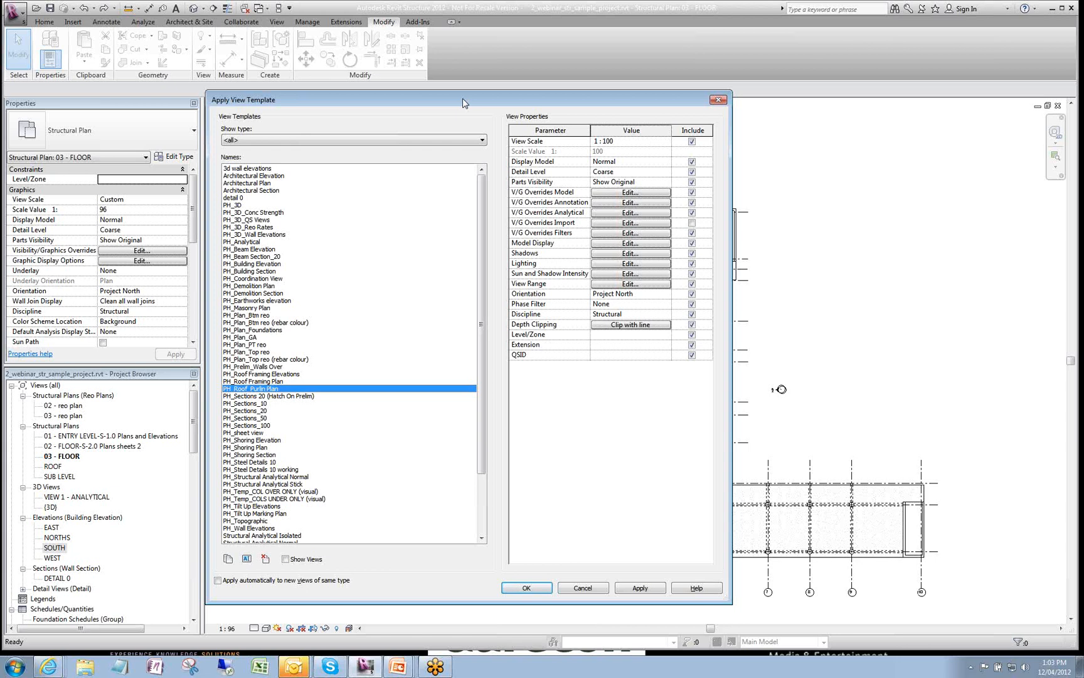
left_click_drag(462, 99, 466, 92)
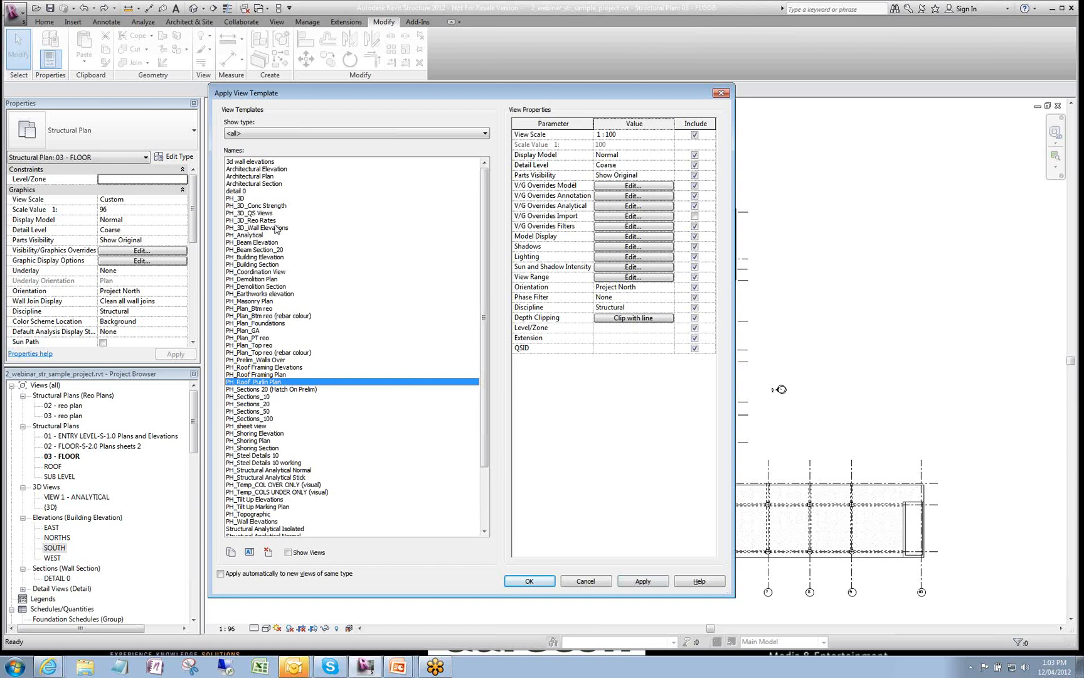
left_click_drag(209, 357, 280, 389)
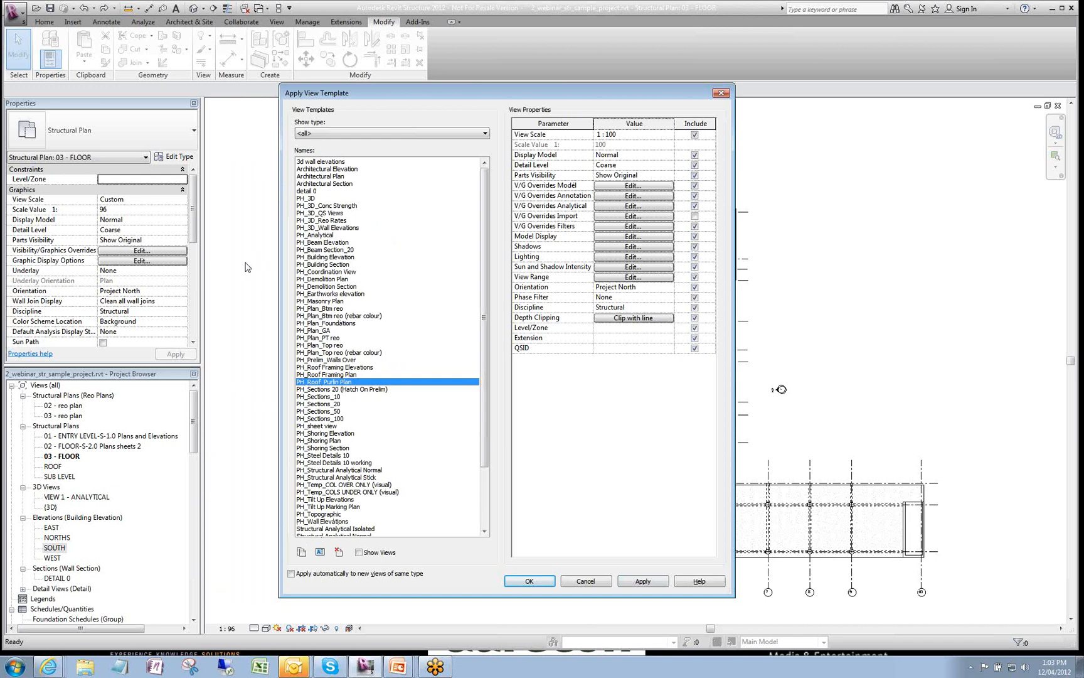
left_click_drag(279, 273, 233, 272)
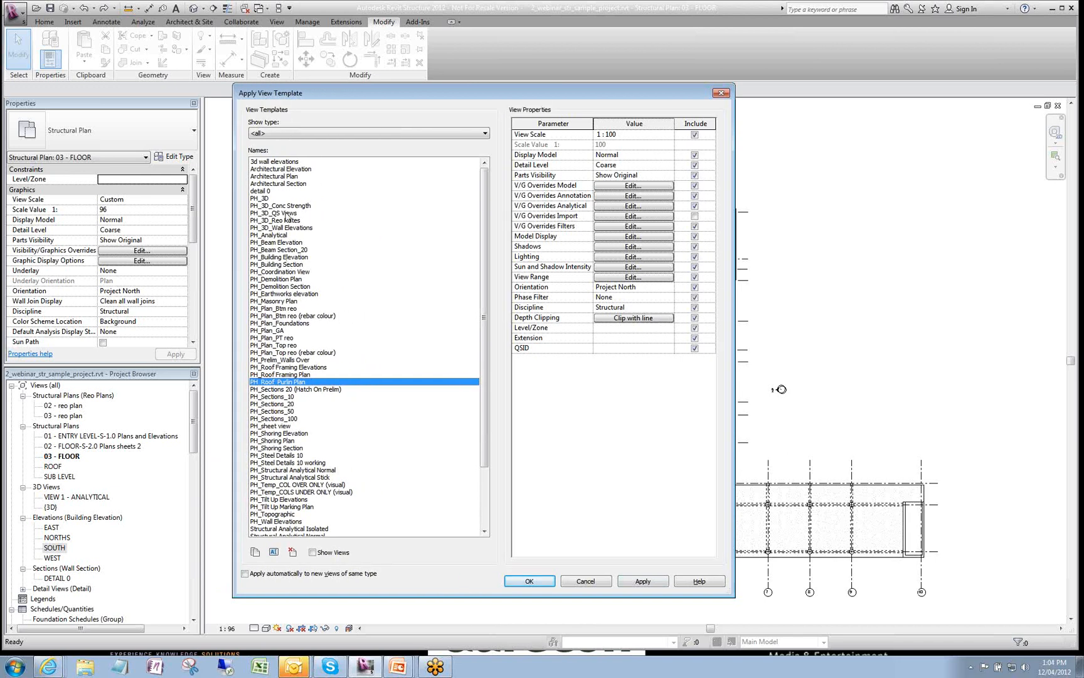
left_click(586, 581)
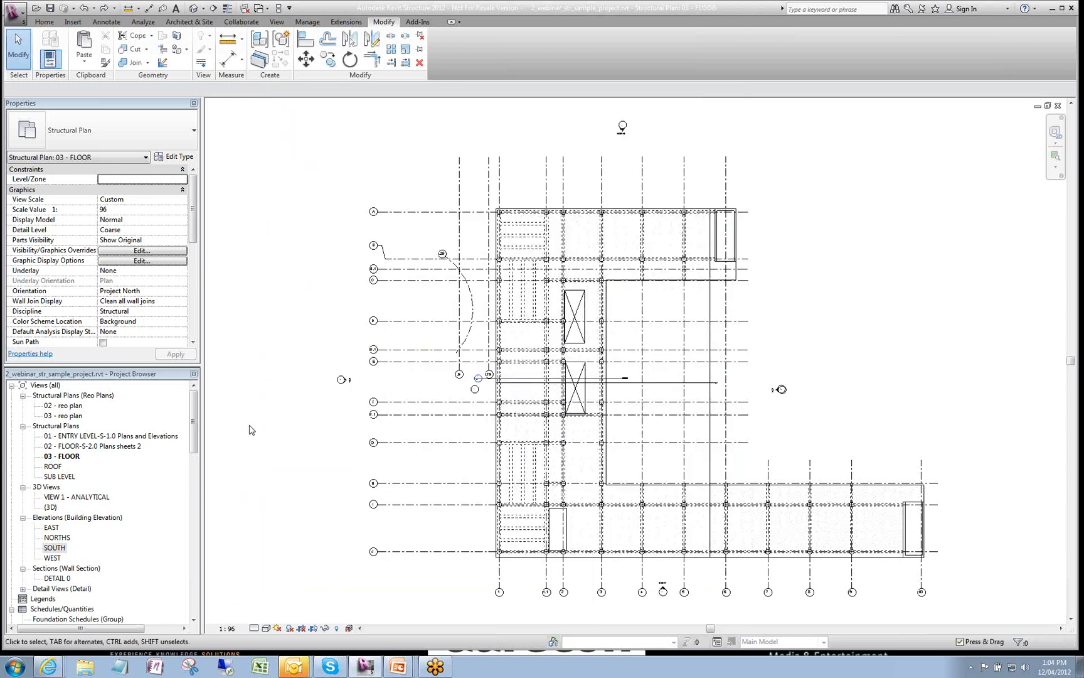
- Try to hide the detail section line between grids E and F as an element in the 03 - FLOOR plan
mouse_move(192, 409)
left_mouse_down()
mouse_move(191, 443)
mouse_move(190, 411)
left_mouse_up()
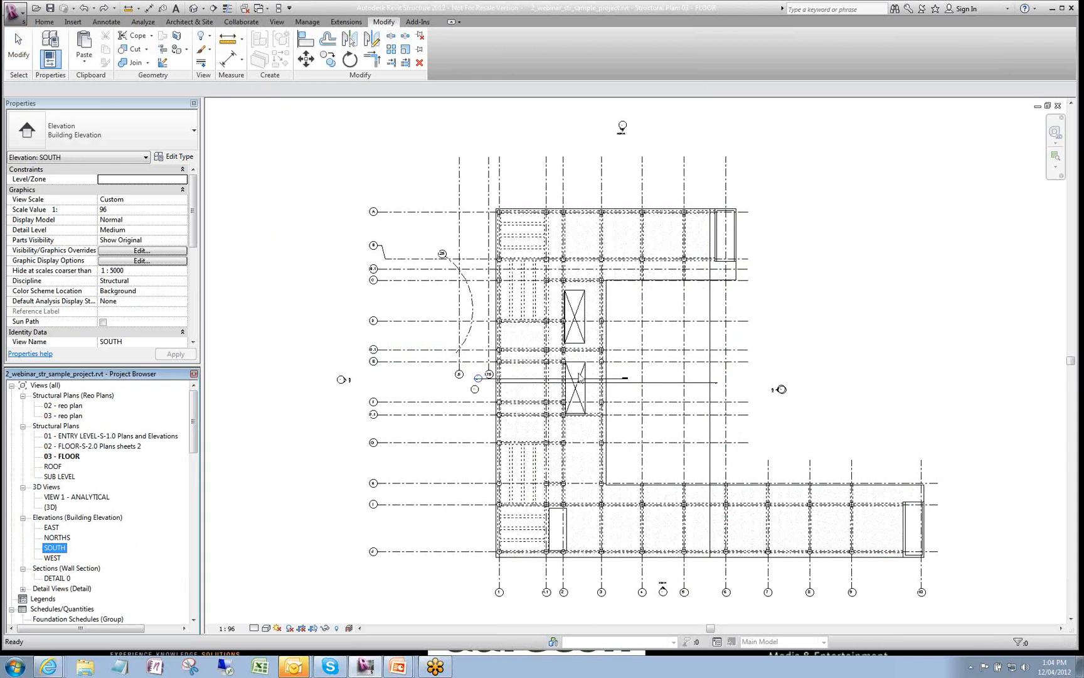
left_click(306, 485)
middle_click_drag(772, 407, 765, 412)
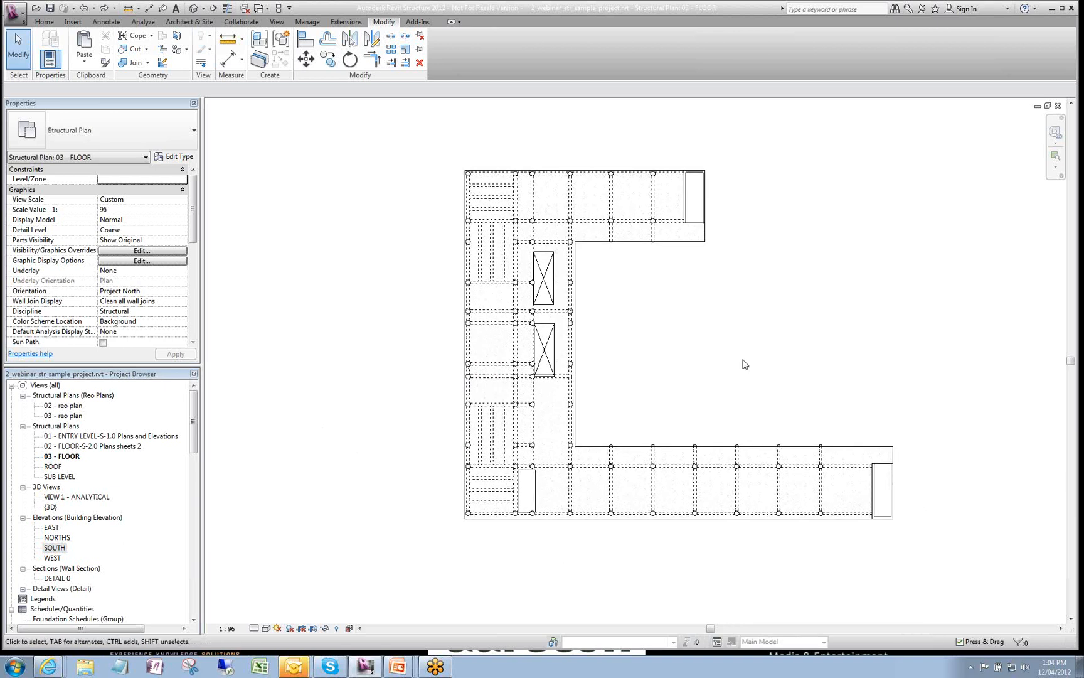
scroll(632, 419, "up", 1)
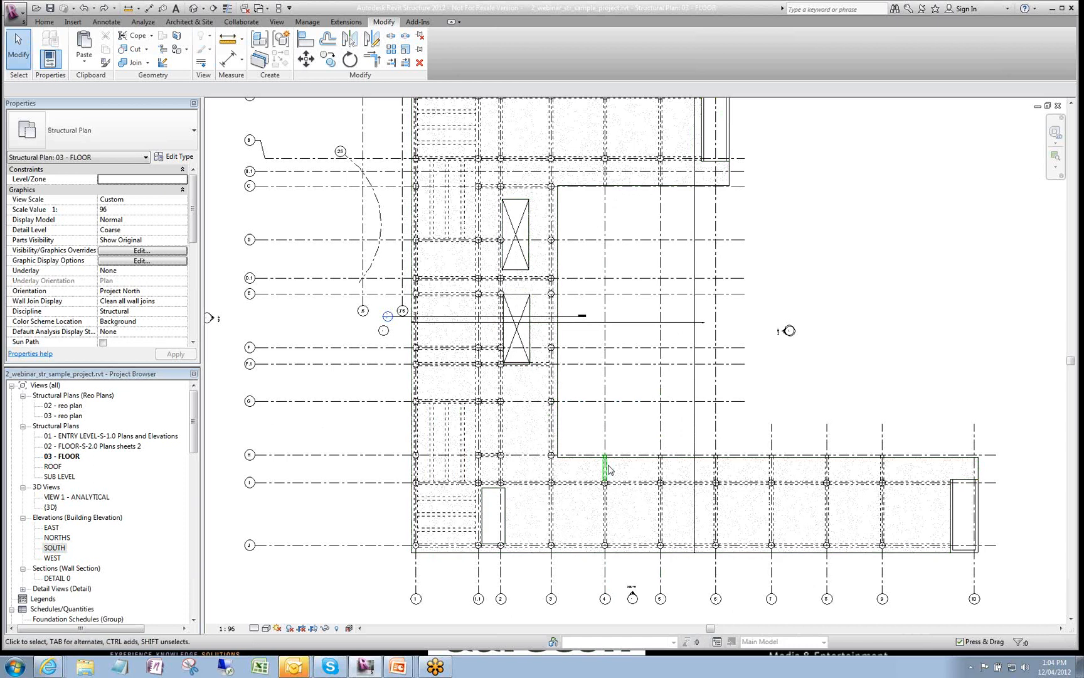
left_click(574, 316)
right_click(568, 318)
mouse_move(606, 417)
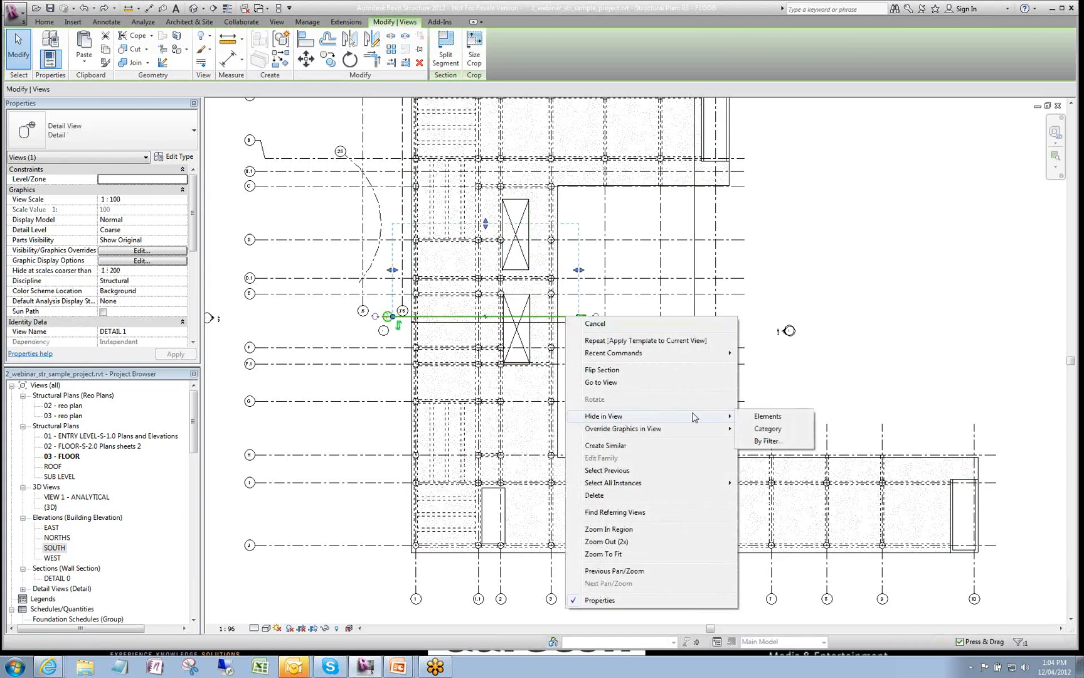
left_click(767, 411)
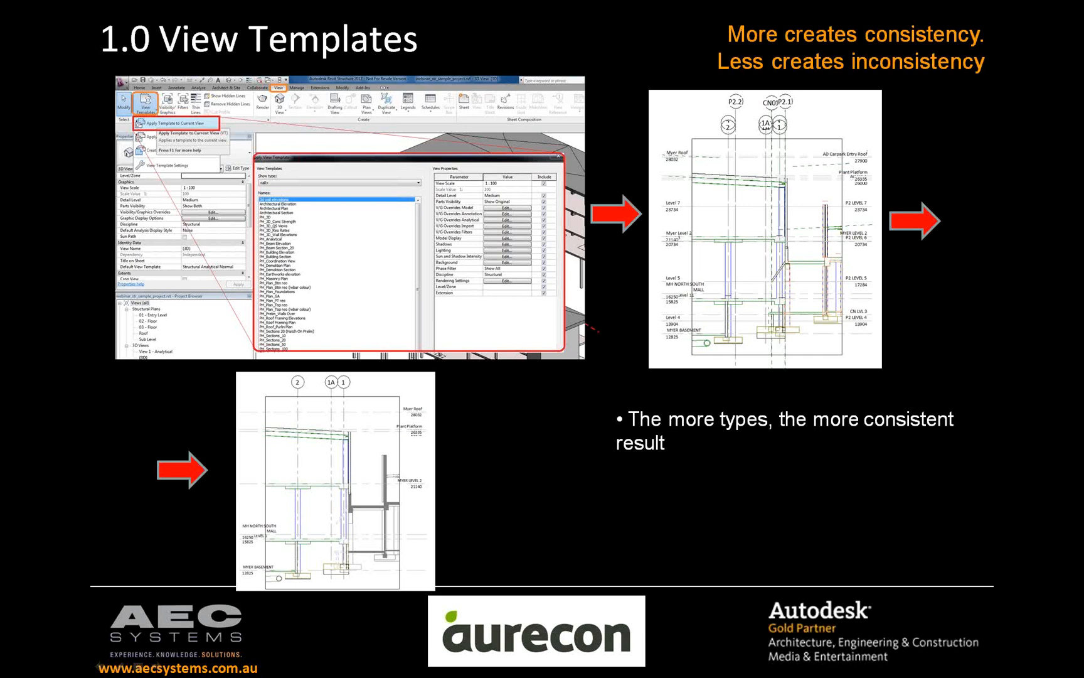
left_click(652, 51)
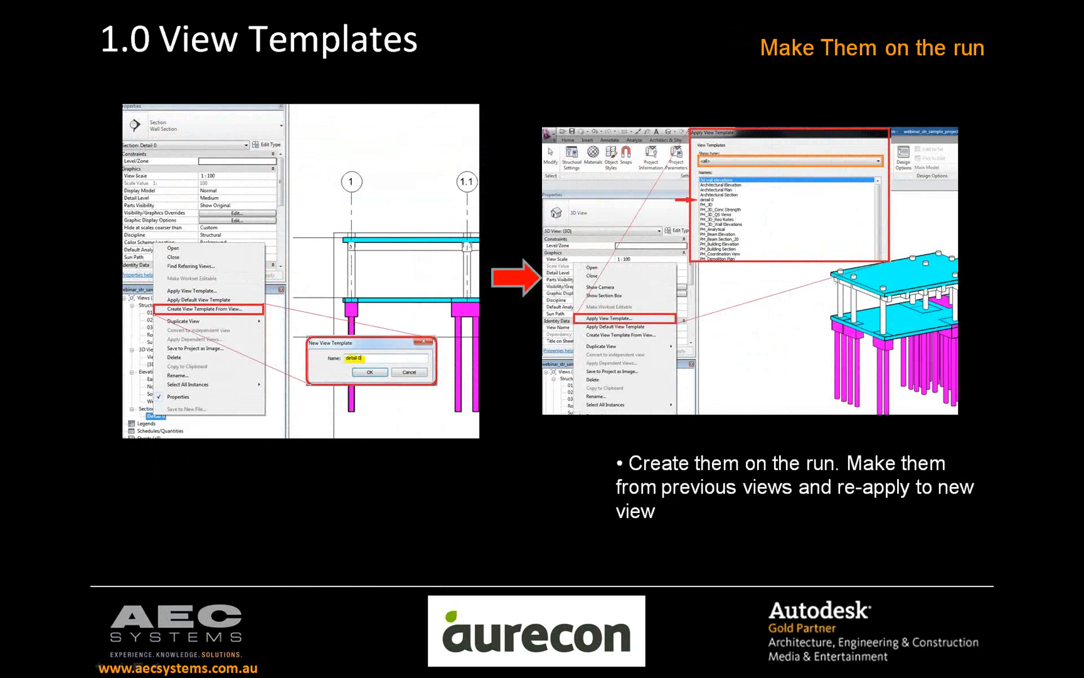
key("Left")
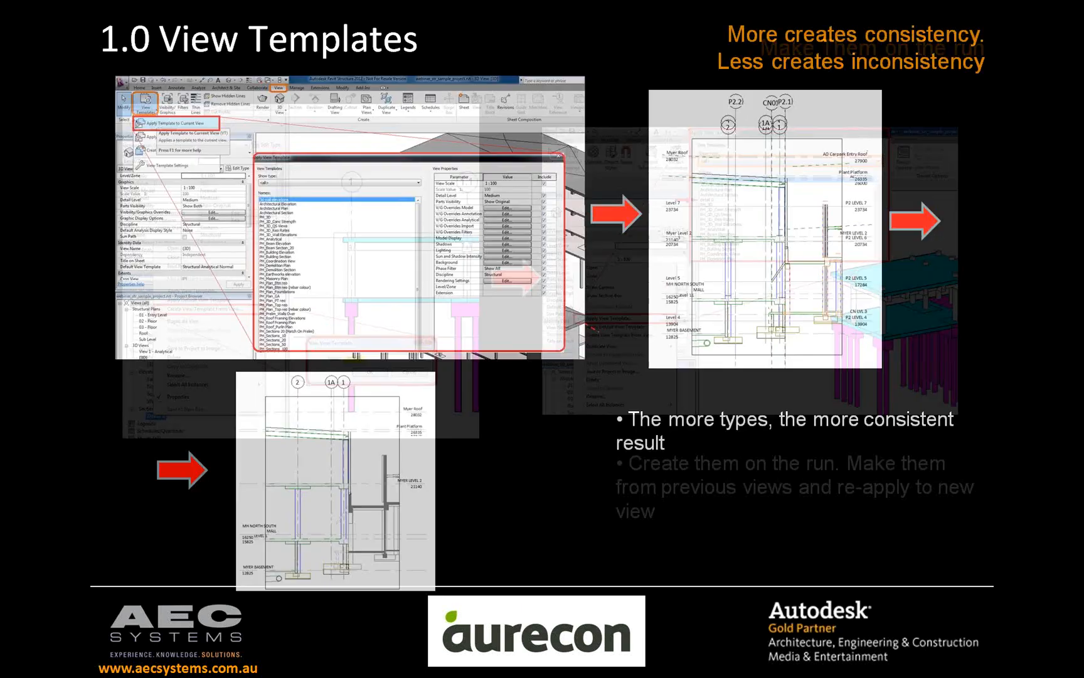
key("Right")
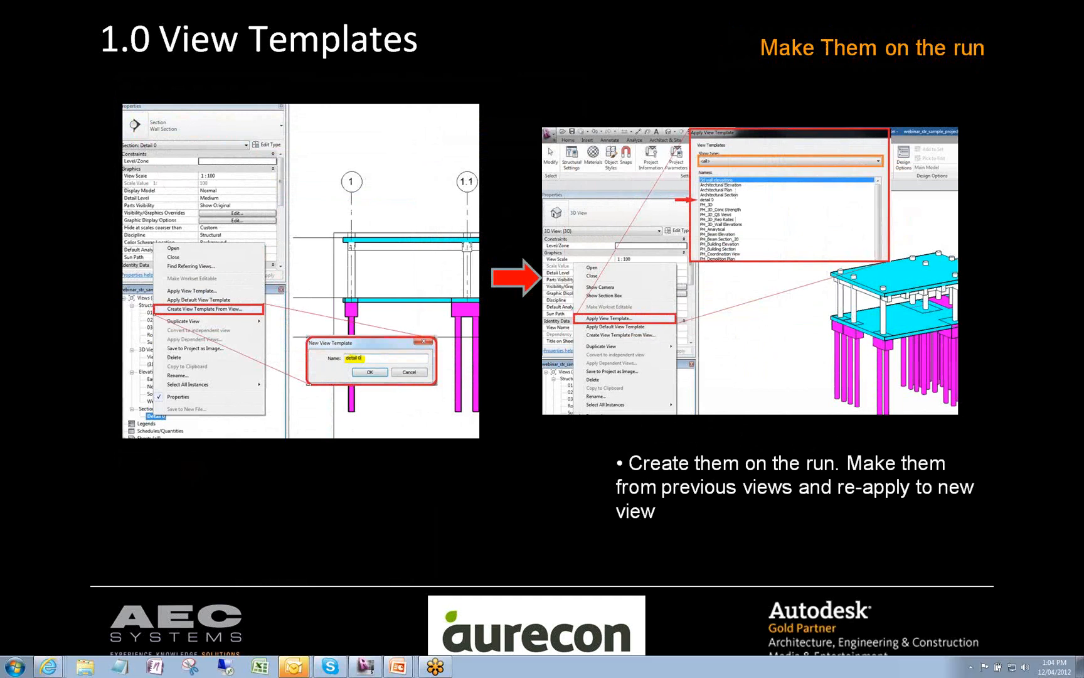
- Switch back to Revit Structure with the 03 - FLOOR plan open
left_click(366, 667)
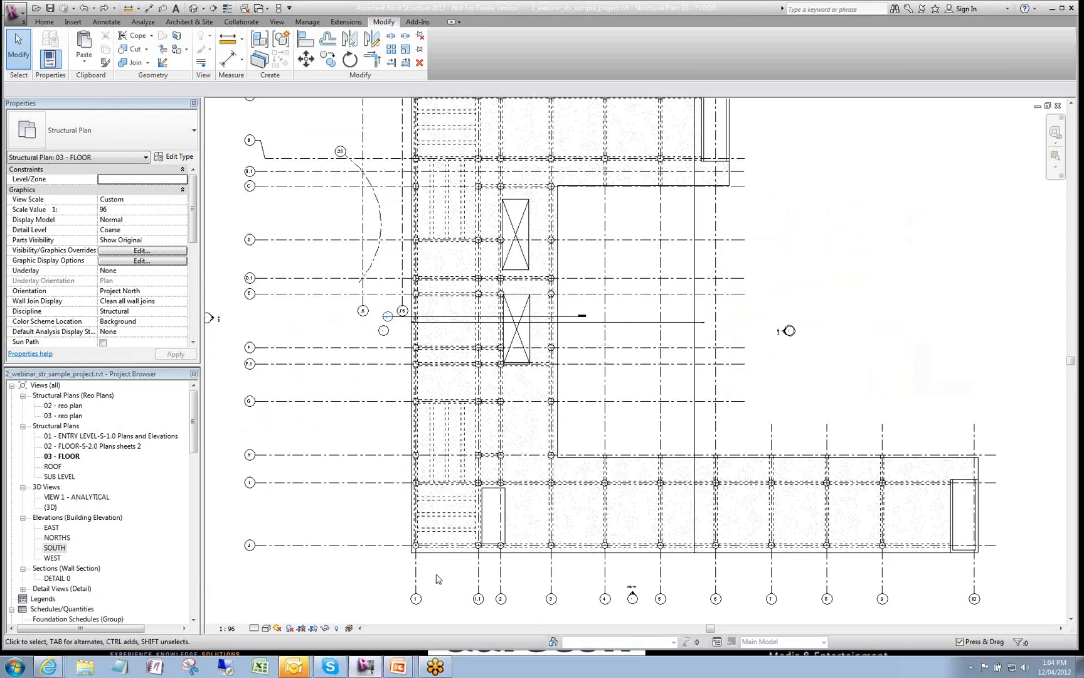
scroll(412, 406, "down", 1)
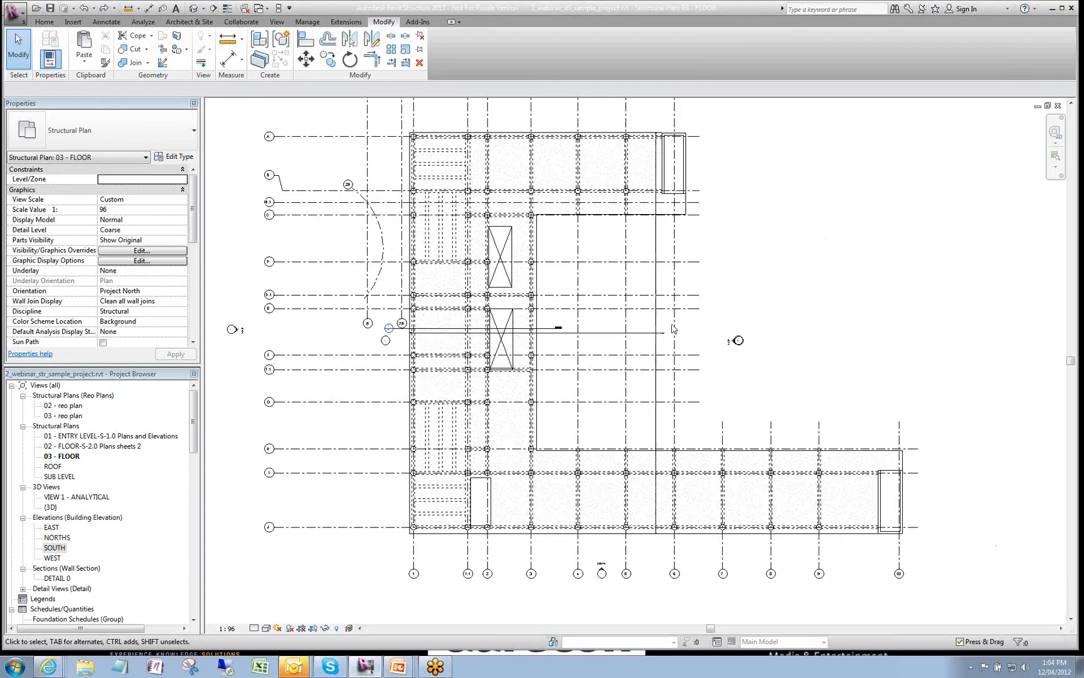
middle_click_drag(751, 290, 745, 303)
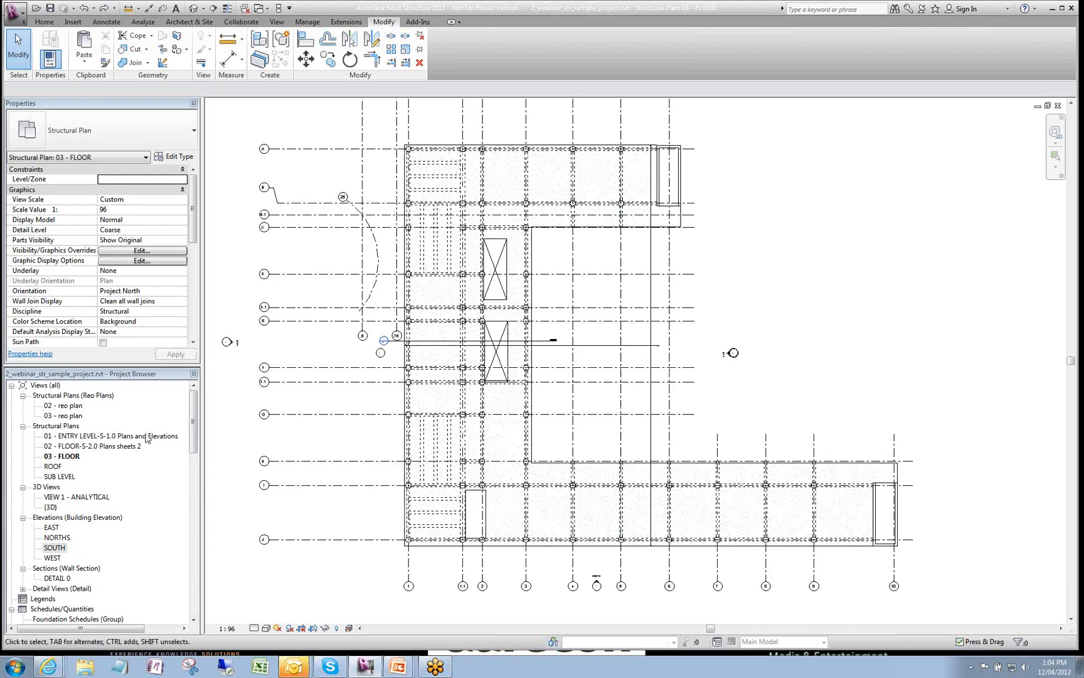
left_click(70, 457)
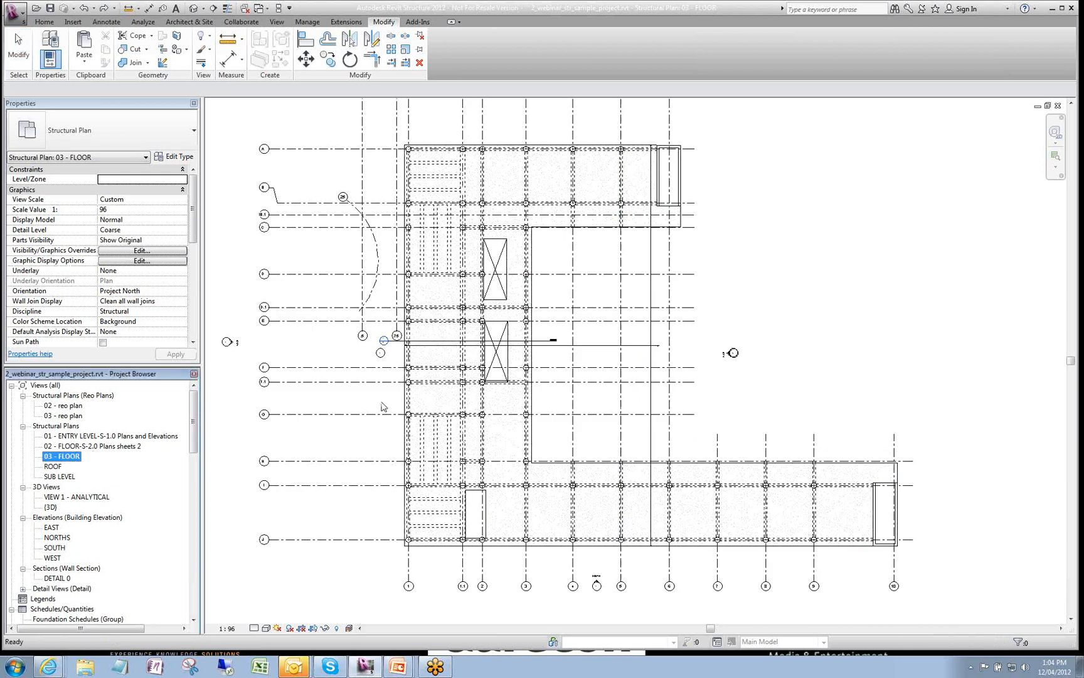
scroll(439, 401, "up", 1)
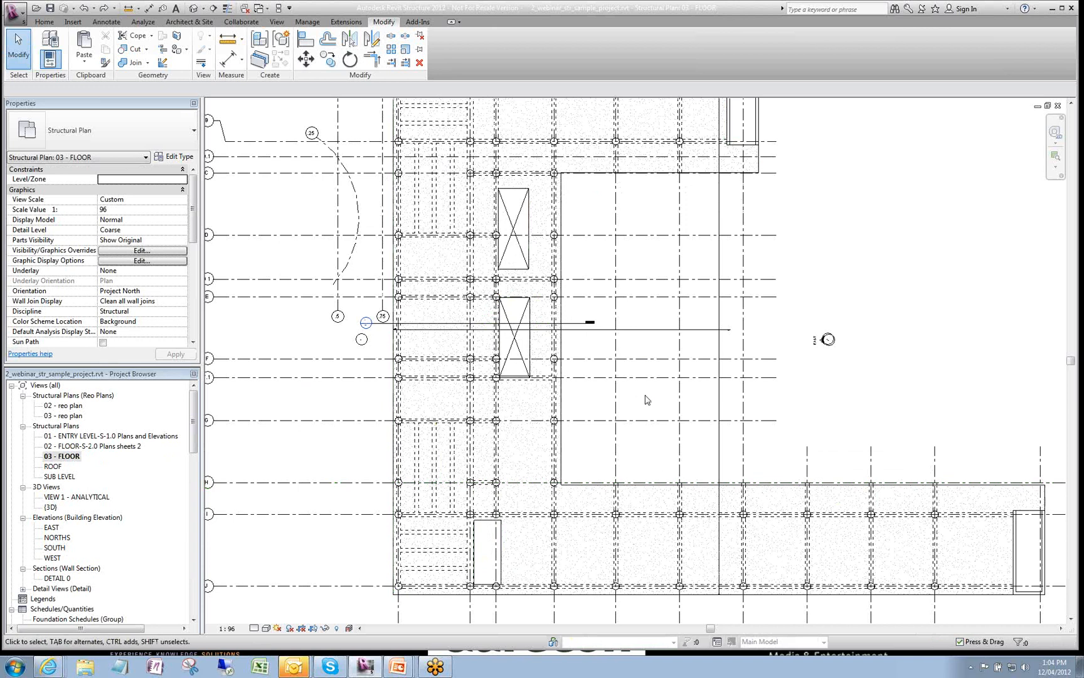
scroll(646, 405, "down", 2)
scroll(630, 269, "up", 2)
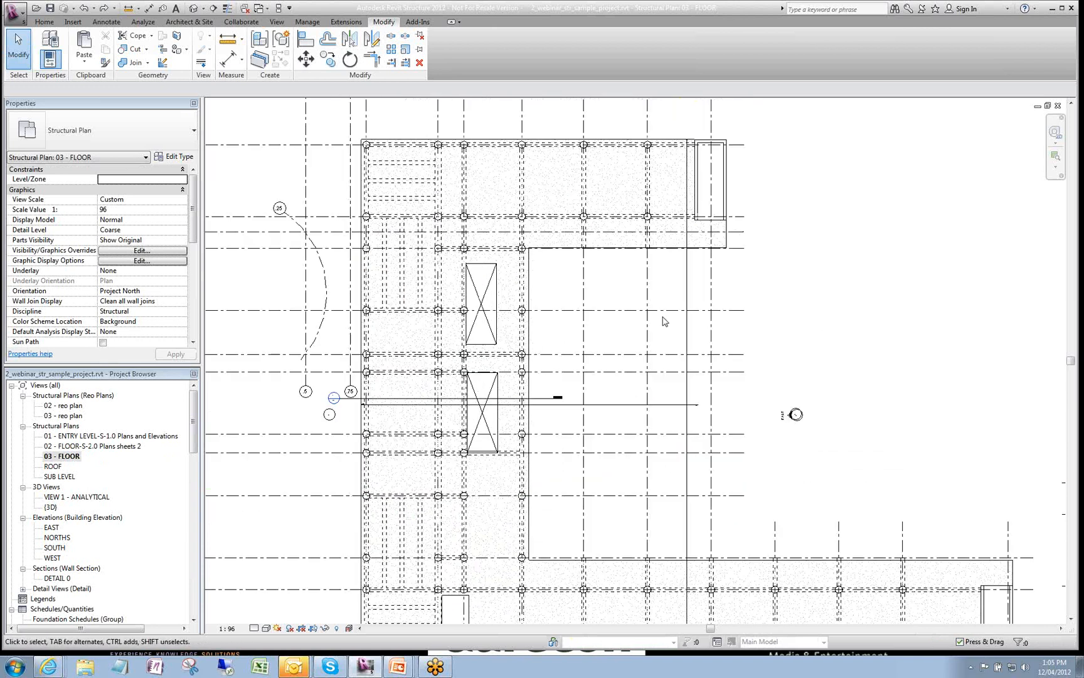
scroll(676, 346, "down", 1)
scroll(569, 177, "up", 1)
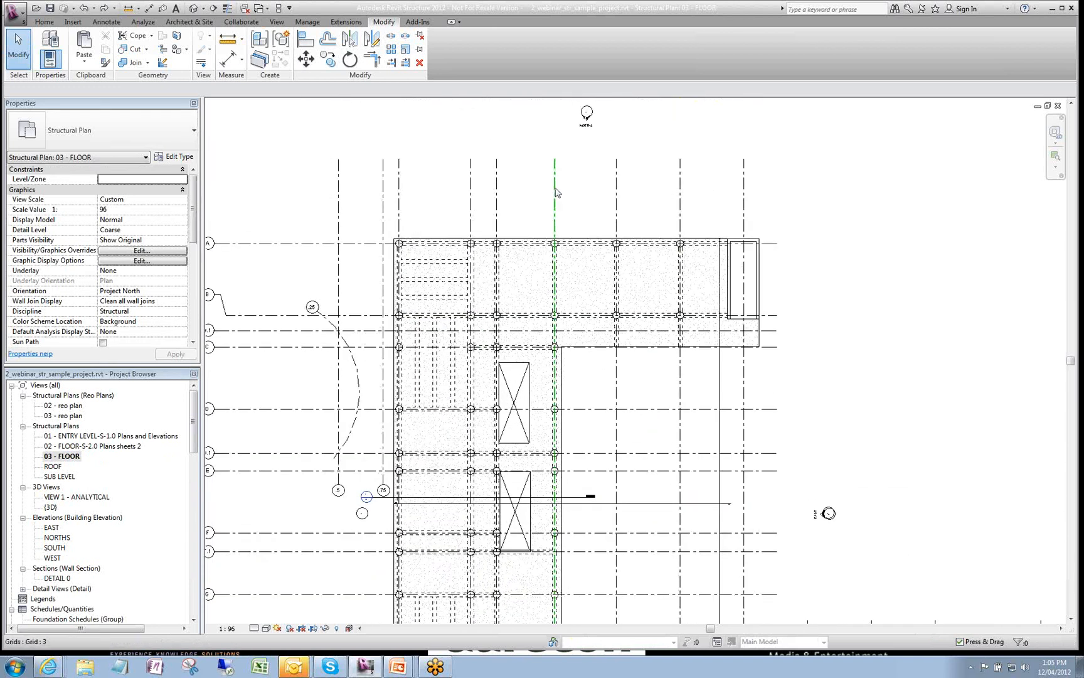
- Turn off the Grids annotation category in the visibility/graphic overrides of the 03 - FLOOR plan
key("v")
key("g")
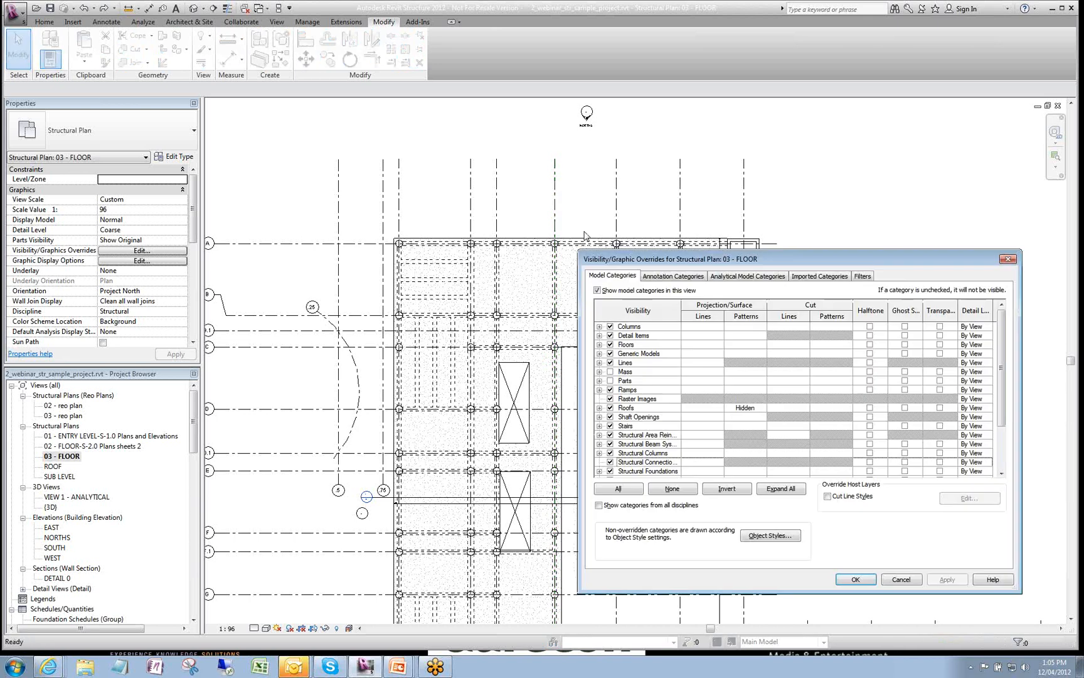
left_click(698, 275)
left_click(657, 360)
key("g")
scroll(679, 417, "down", 1)
left_click(610, 462)
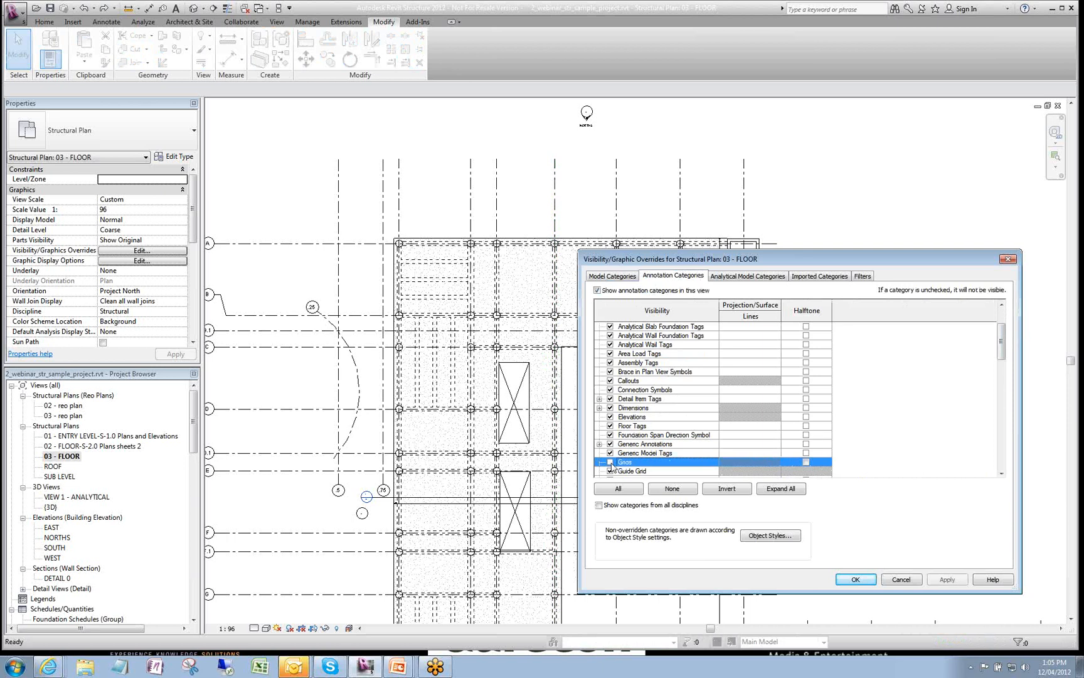
left_click_drag(808, 264, 684, 212)
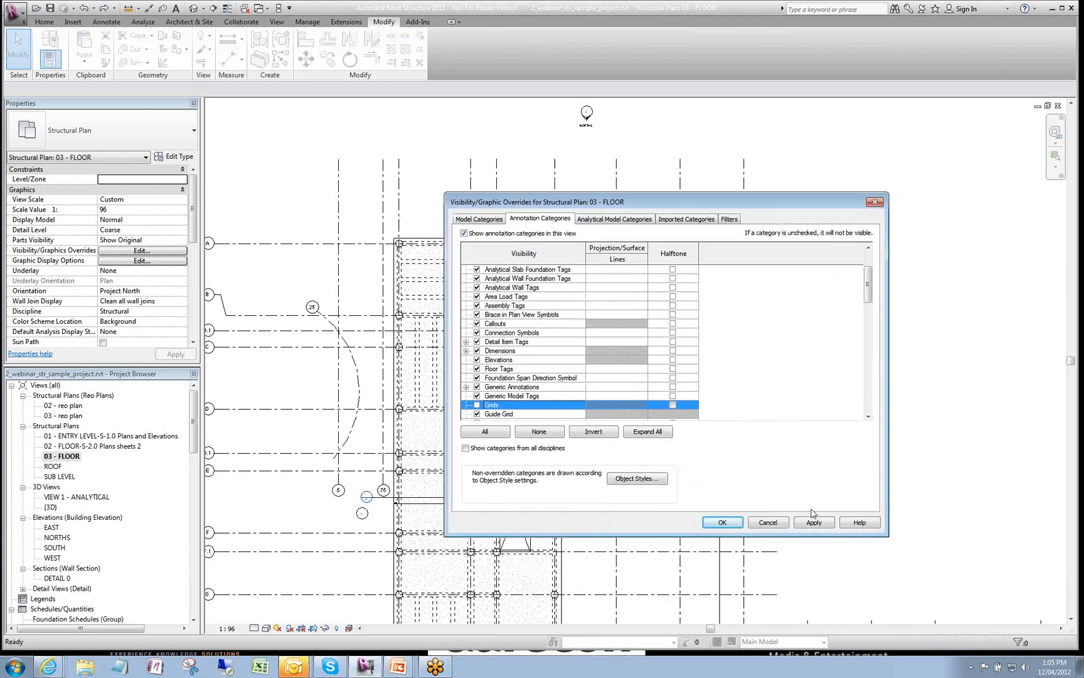
left_click(734, 528)
middle_click_drag(551, 310, 609, 286)
left_click(71, 444)
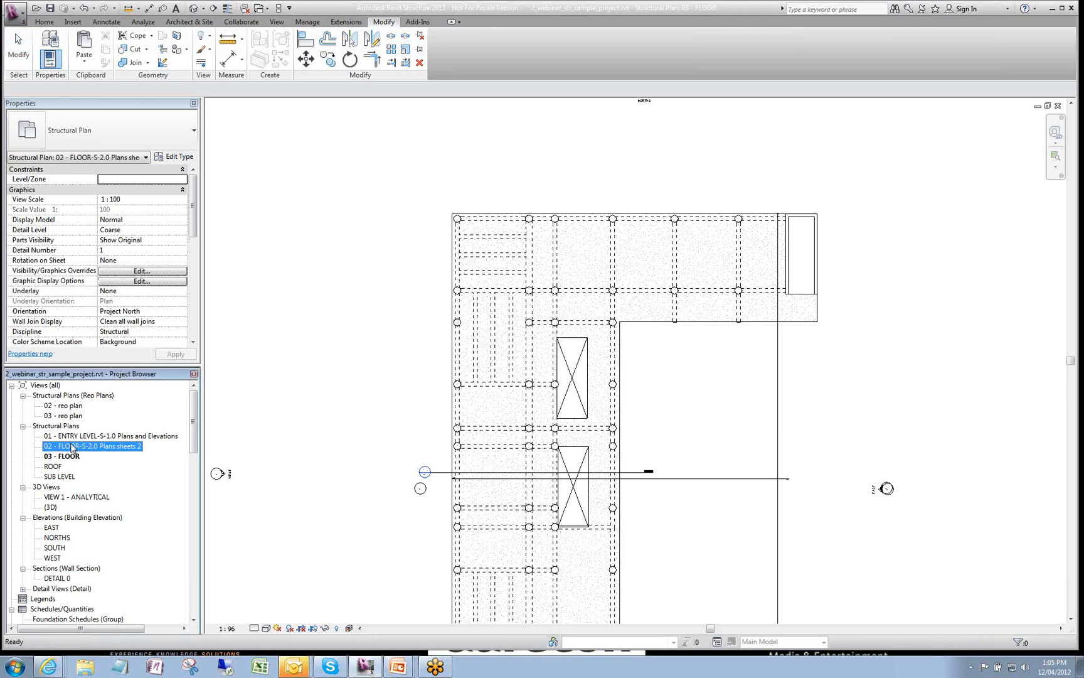
left_click(72, 438)
left_click(71, 446)
left_click(72, 439)
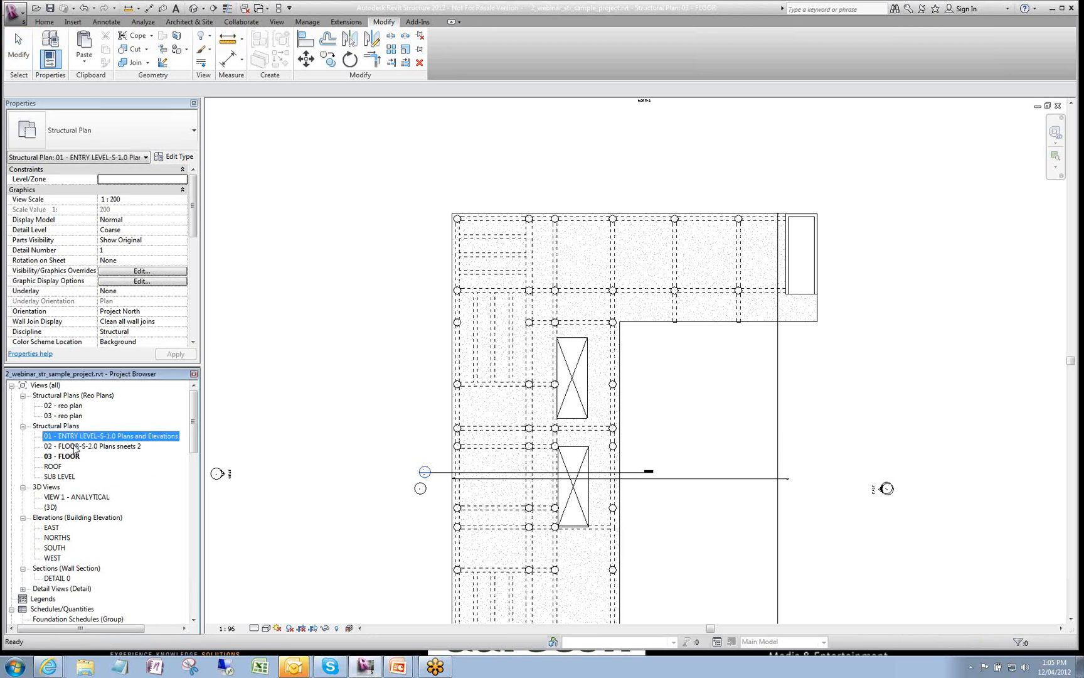
left_click(75, 446, "ctrl")
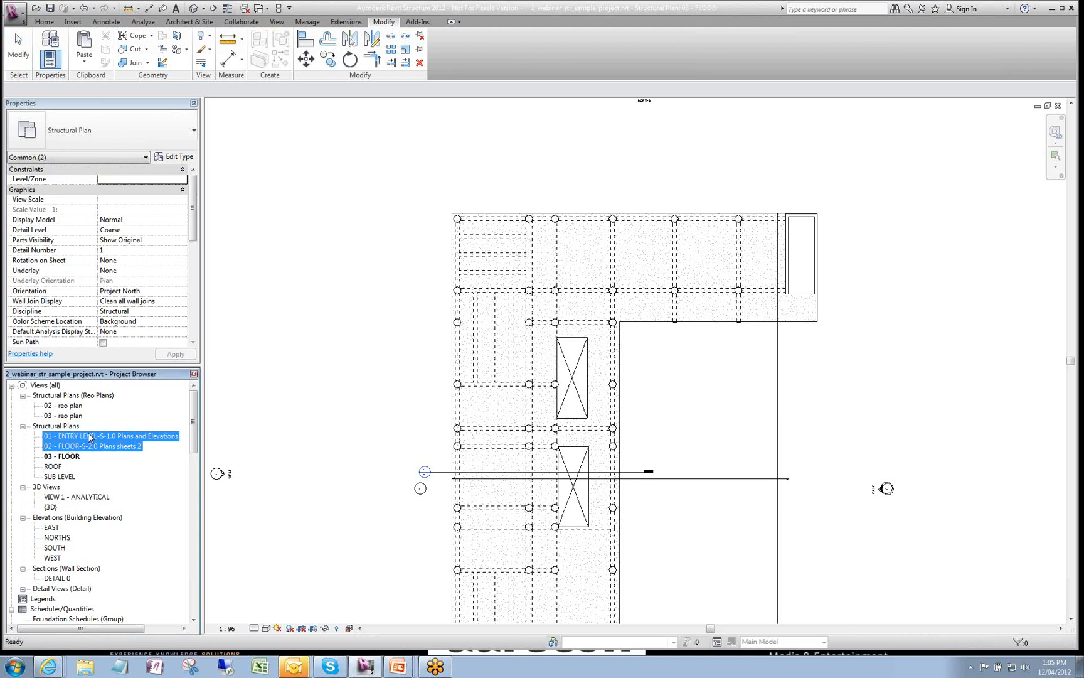
left_click(72, 438)
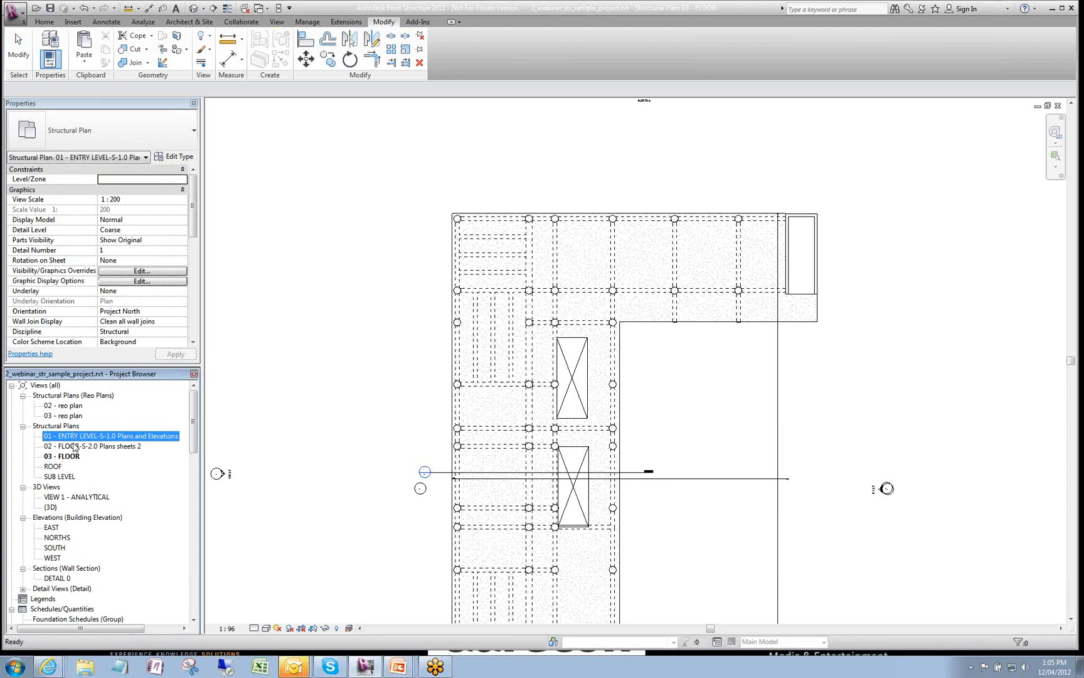
left_click(73, 444)
- Create a view template from the 03 - FLOOR plan and name it 99999_grids off (PH)
left_click(65, 457)
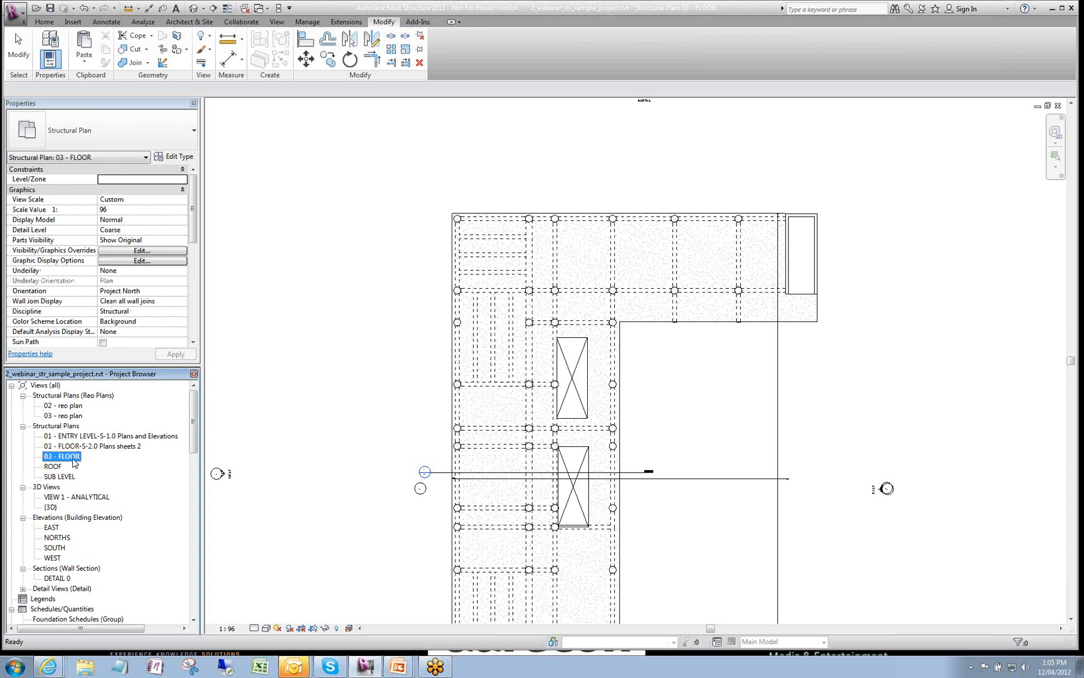
right_click(61, 460)
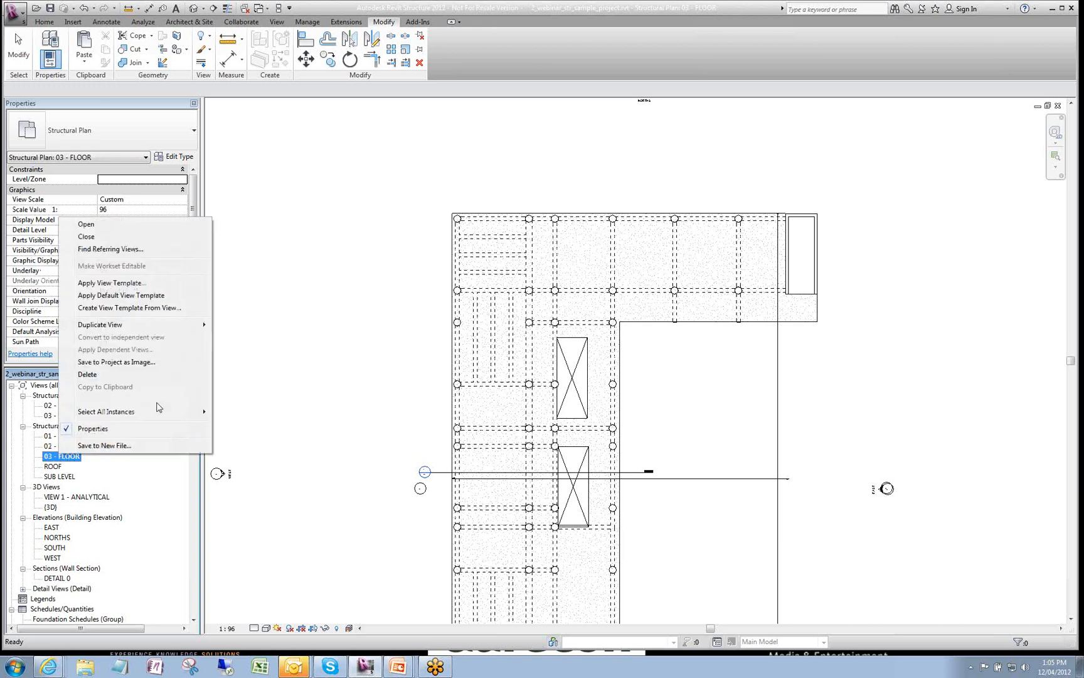
left_click(123, 308)
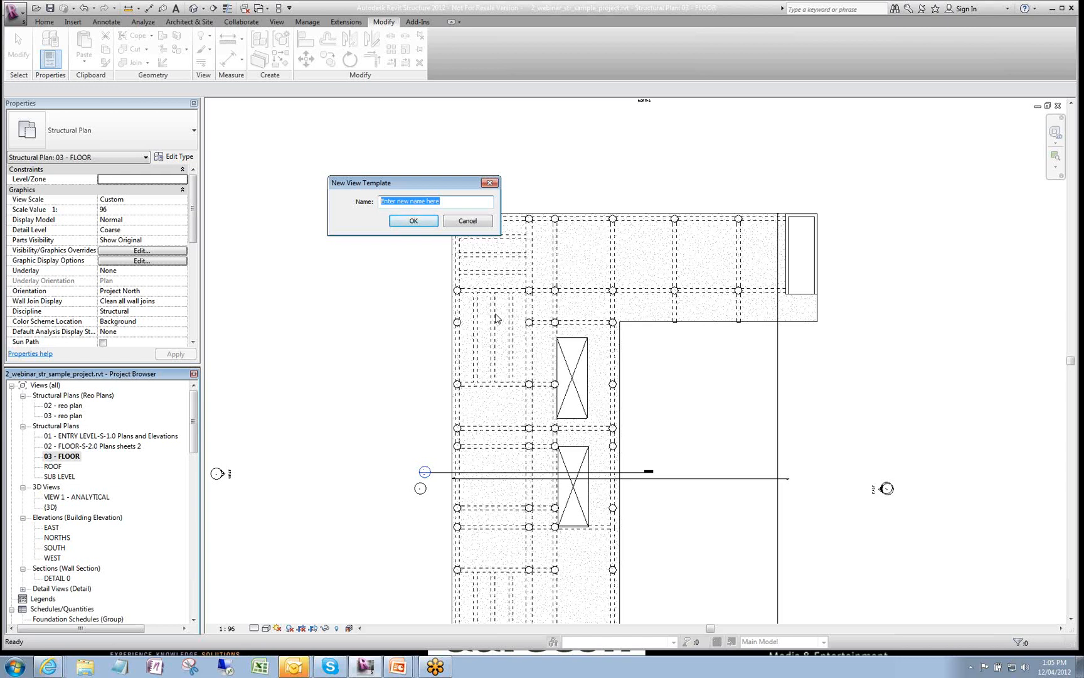
type("99999_grids off (PH")
key("Return")
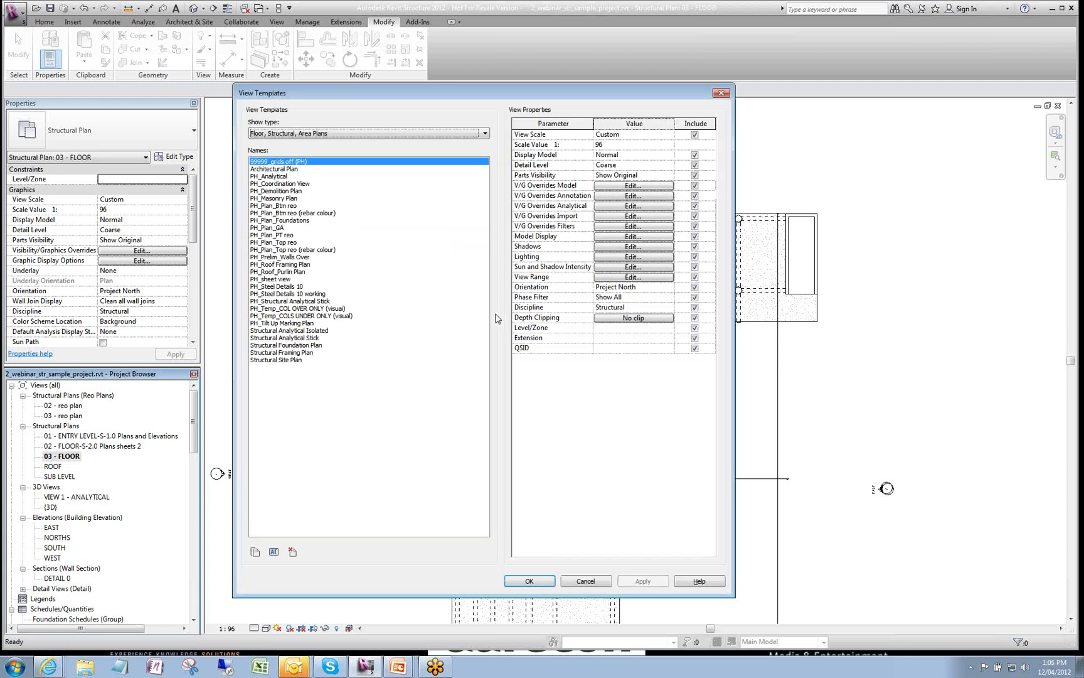
- Review the annotation, filter and model visibility overrides of the 99999_grids off (PH) template, leaving them unchanged
left_click_drag(500, 96, 531, 99)
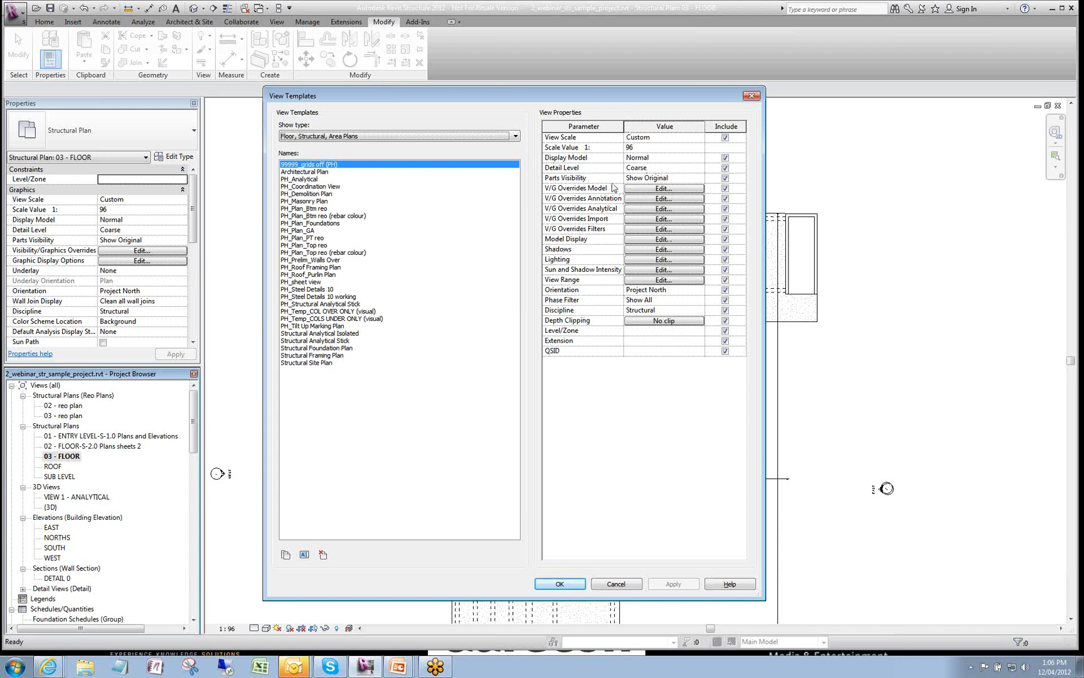
left_click(664, 190)
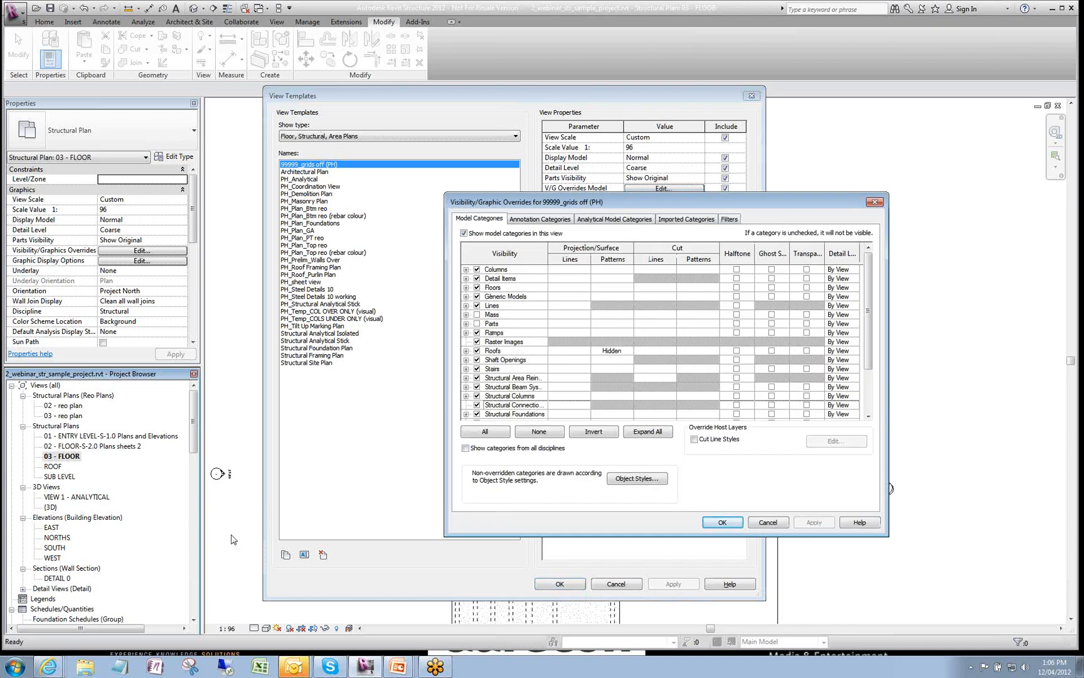
left_click(512, 220)
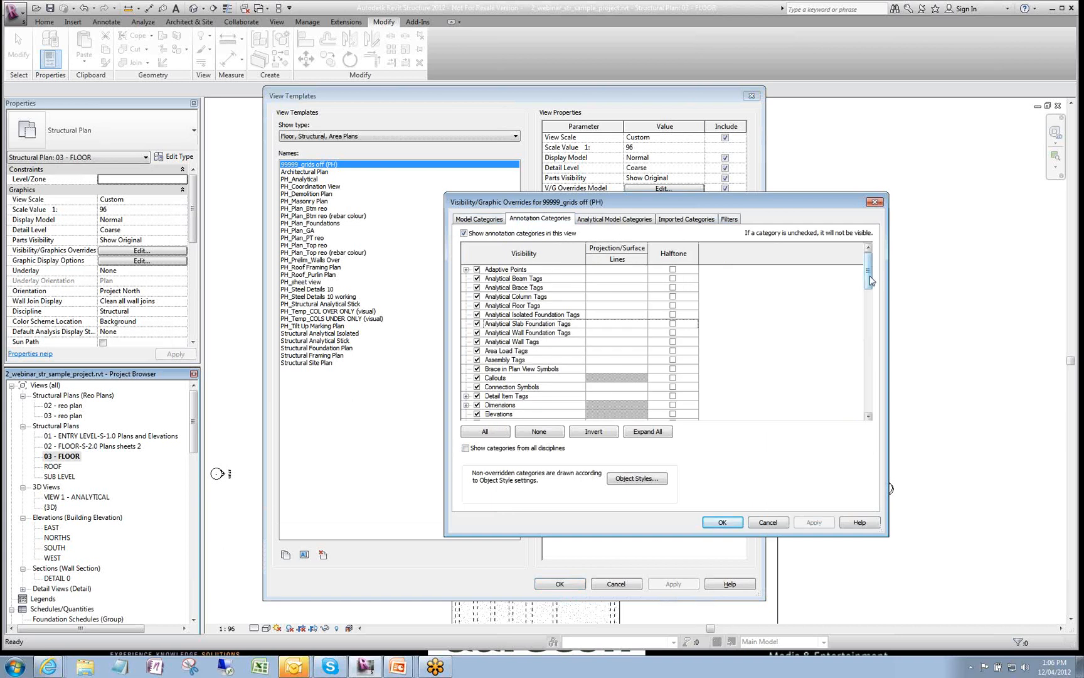
left_click_drag(871, 281, 870, 313)
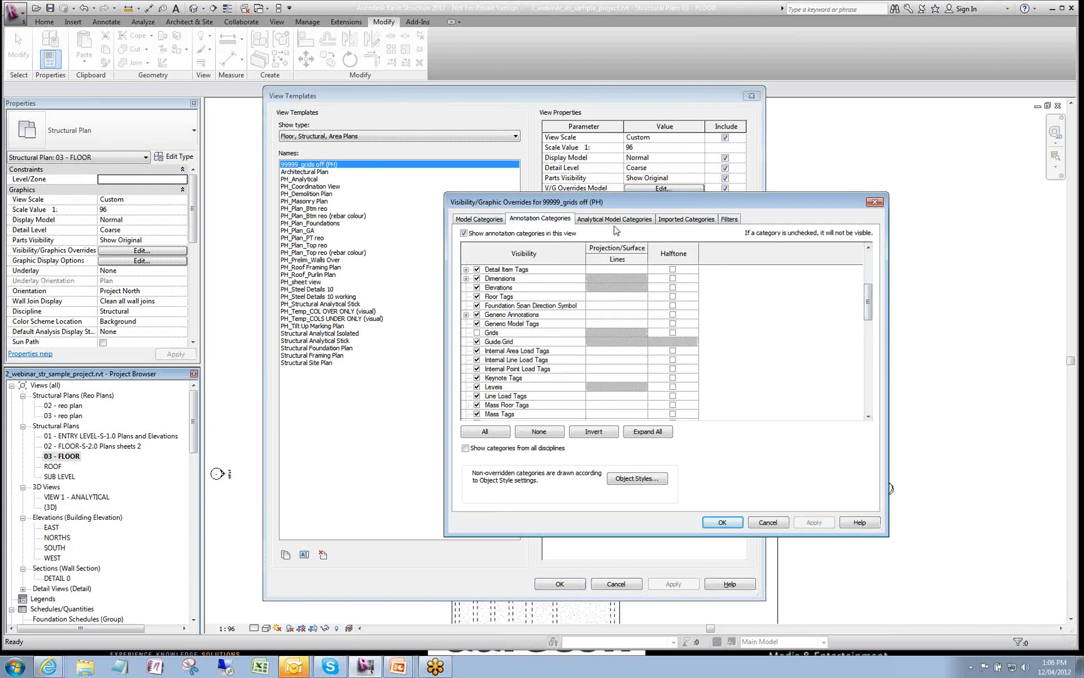
left_click(680, 221)
left_click(730, 220)
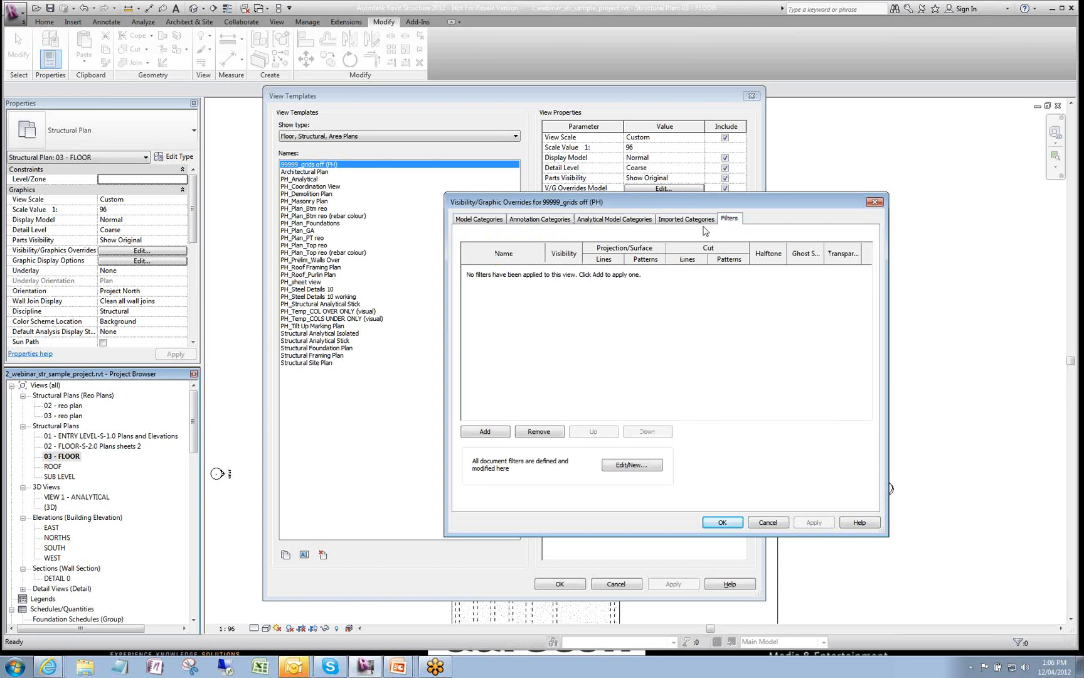
left_click(485, 219)
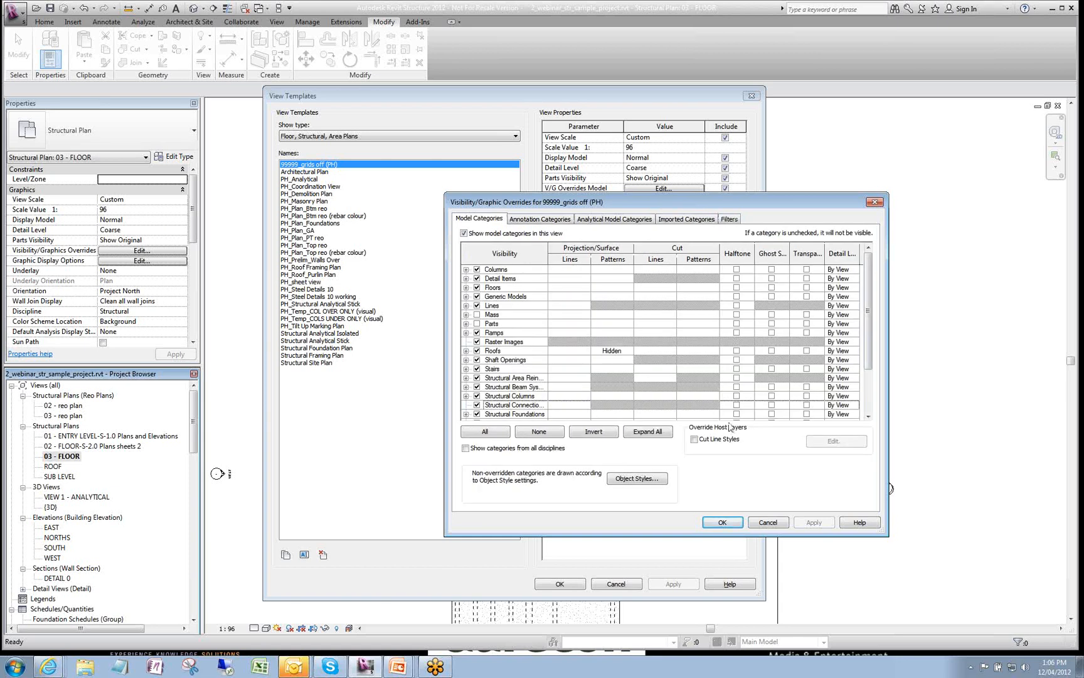
left_click(767, 523)
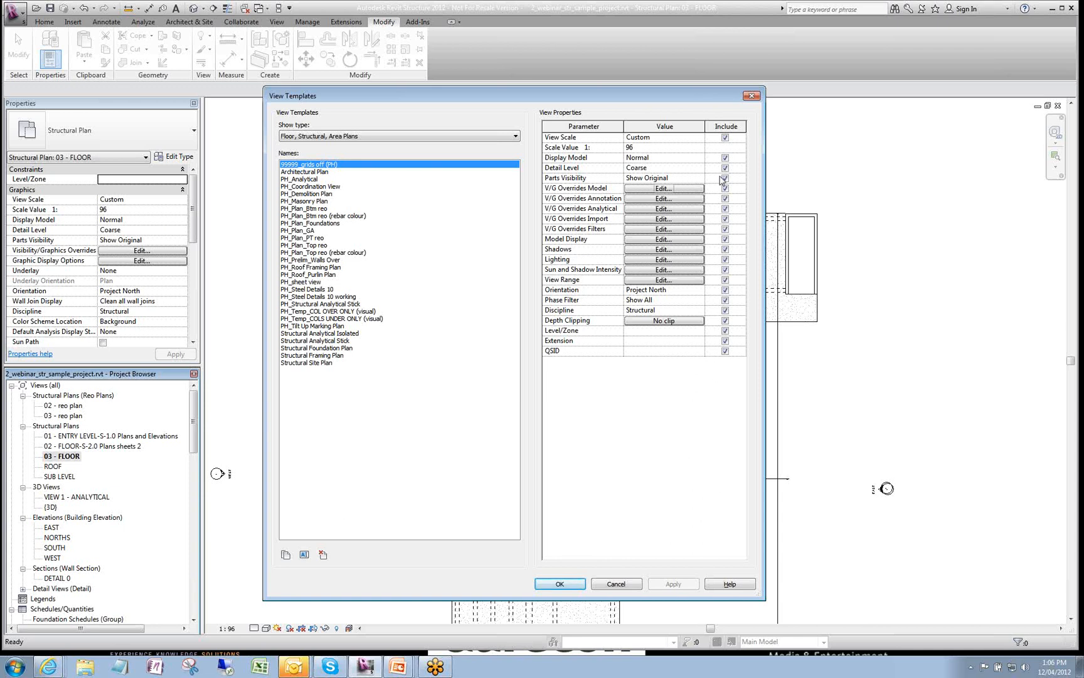
- Exclude every view property except V/G Overrides Annotation from the 99999_grids off (PH) template and save it
left_click(725, 137)
left_click(725, 157)
left_click(724, 167)
left_click(725, 178)
left_click(724, 188)
left_click(725, 209)
left_click(725, 229)
left_click(726, 219)
left_click(726, 240)
left_click(724, 250)
left_click(724, 240)
left_click(725, 260)
left_click(724, 270)
left_click(725, 280)
left_click(724, 271)
left_click(724, 290)
left_click(725, 301)
left_click(725, 311)
left_click(725, 320)
left_click(725, 331)
left_click(725, 340)
left_click(725, 350)
left_click(560, 584)
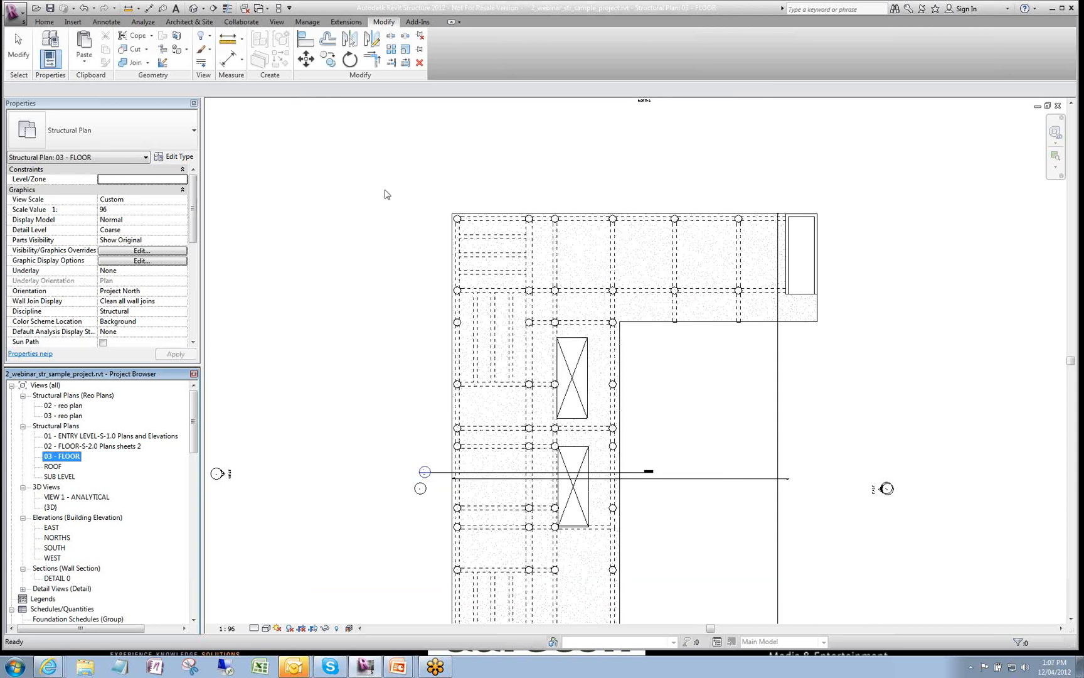
- Open the 02 - FLOOR-S-2.0 Plans sheets 2 plan and turn off its Floors model category
double_click(101, 446)
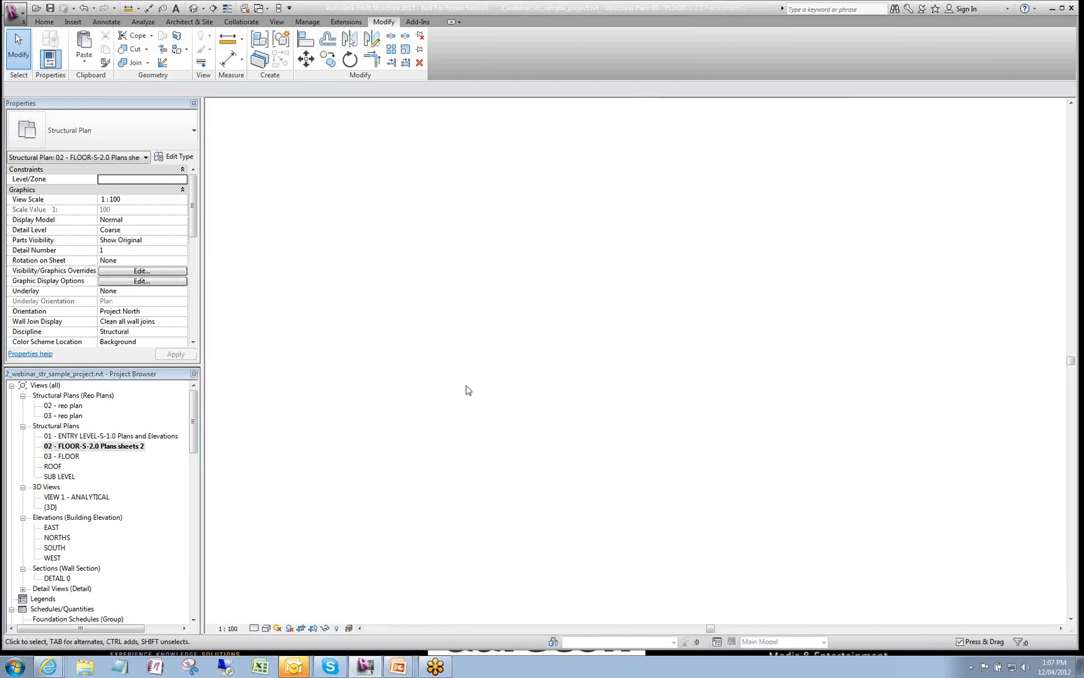
middle_click_drag(811, 367, 722, 428)
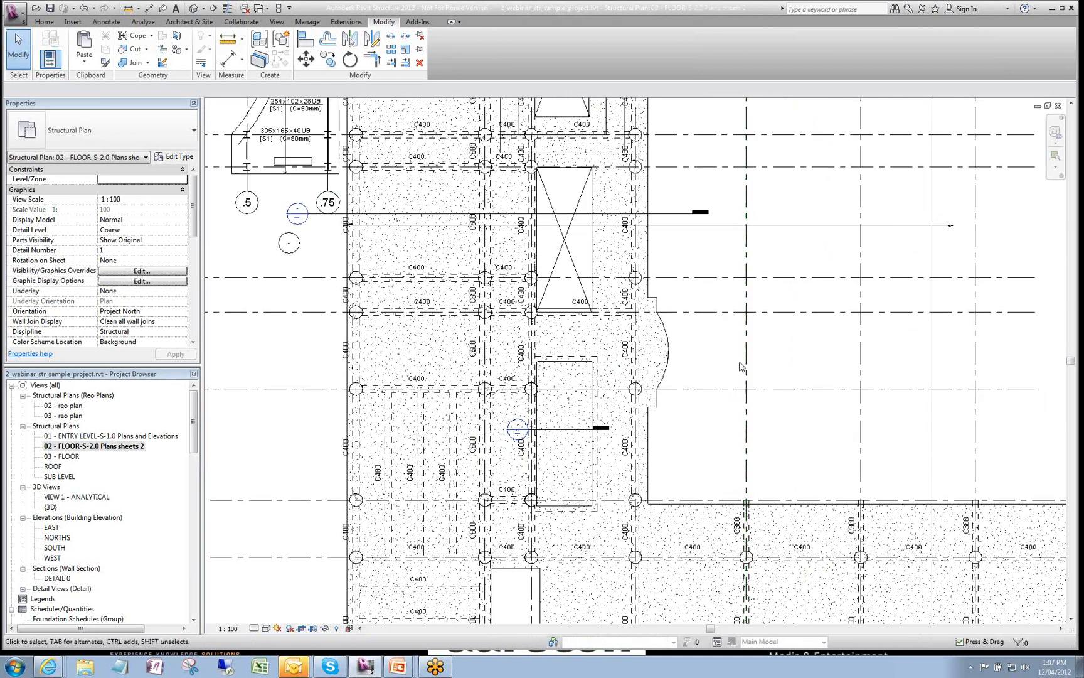
middle_click_drag(758, 363, 751, 417)
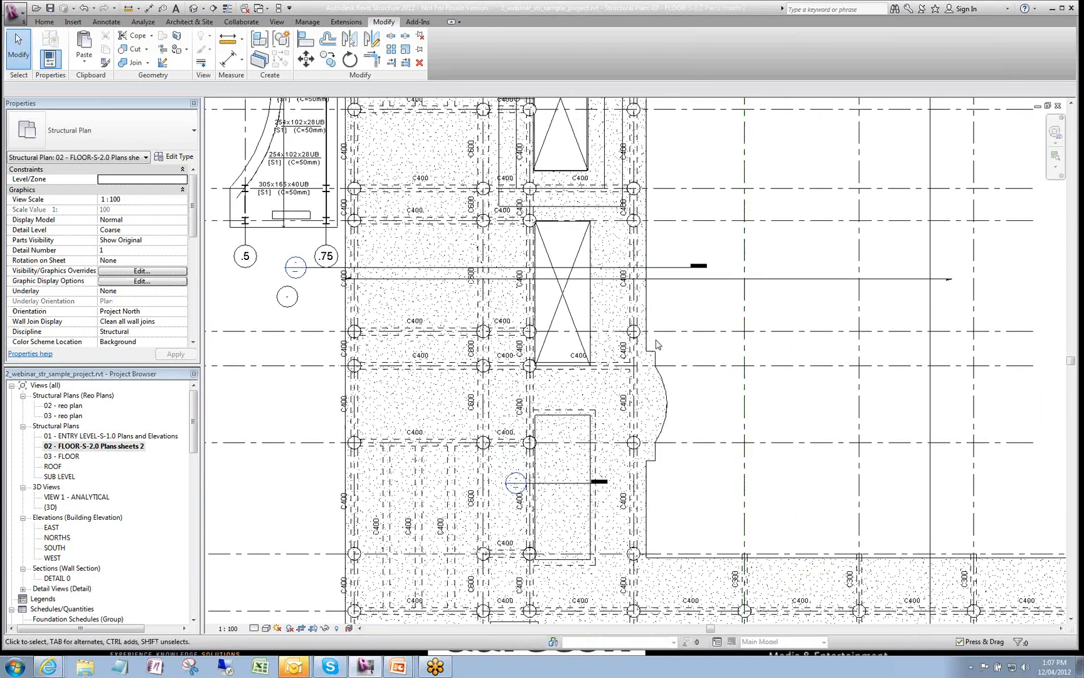
key("v")
key("g")
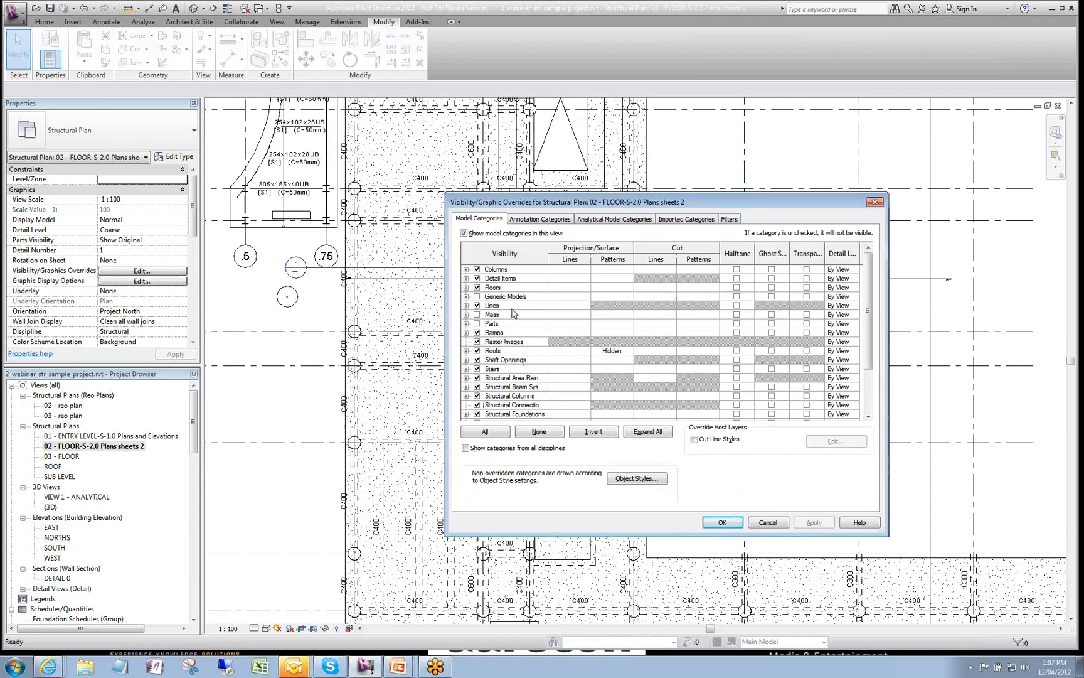
left_click(476, 288)
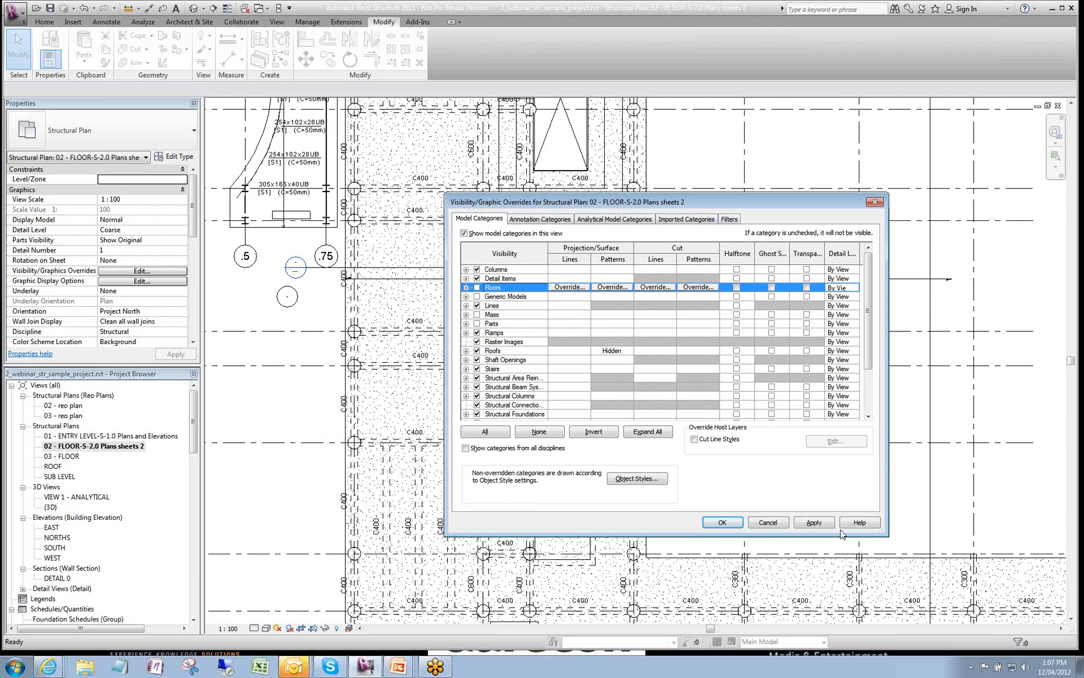
left_click(722, 522)
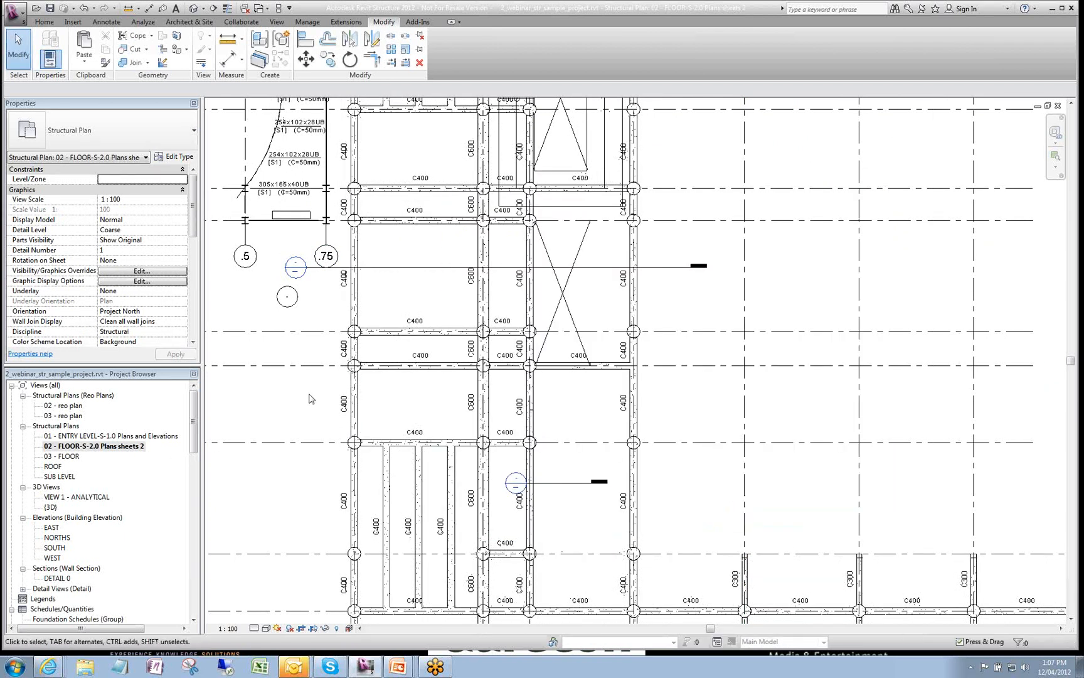
- Apply the 99999_grids off (PH) view template to the 02 - FLOOR-S-2.0 Plans sheets 2 plan
key("v")
key("t")
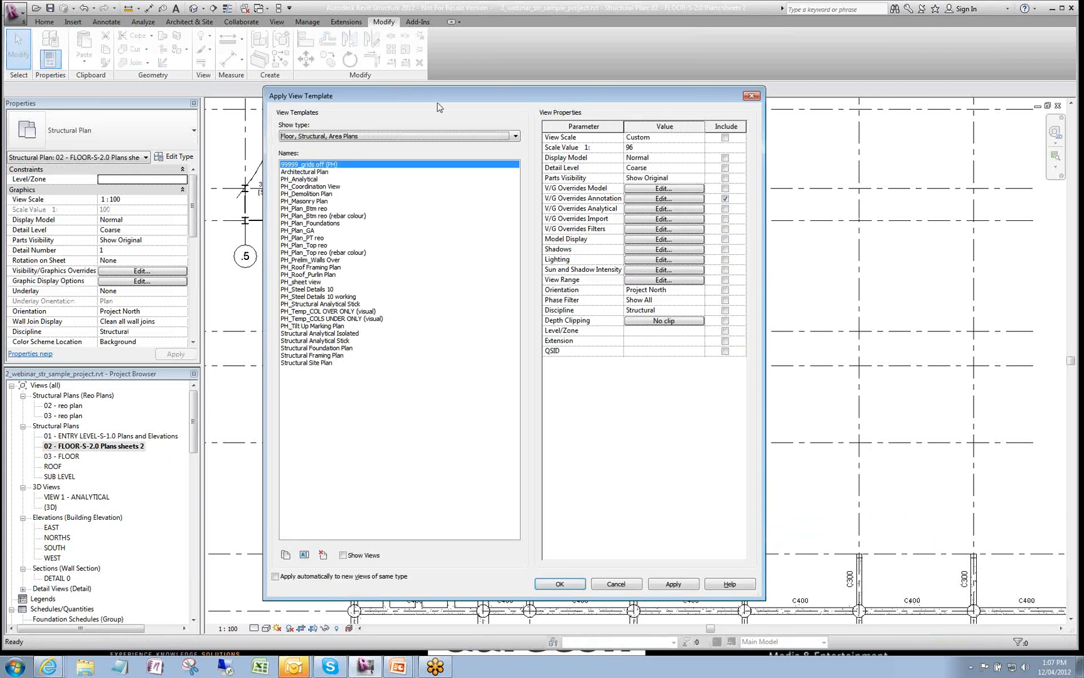
left_click_drag(417, 101, 392, 101)
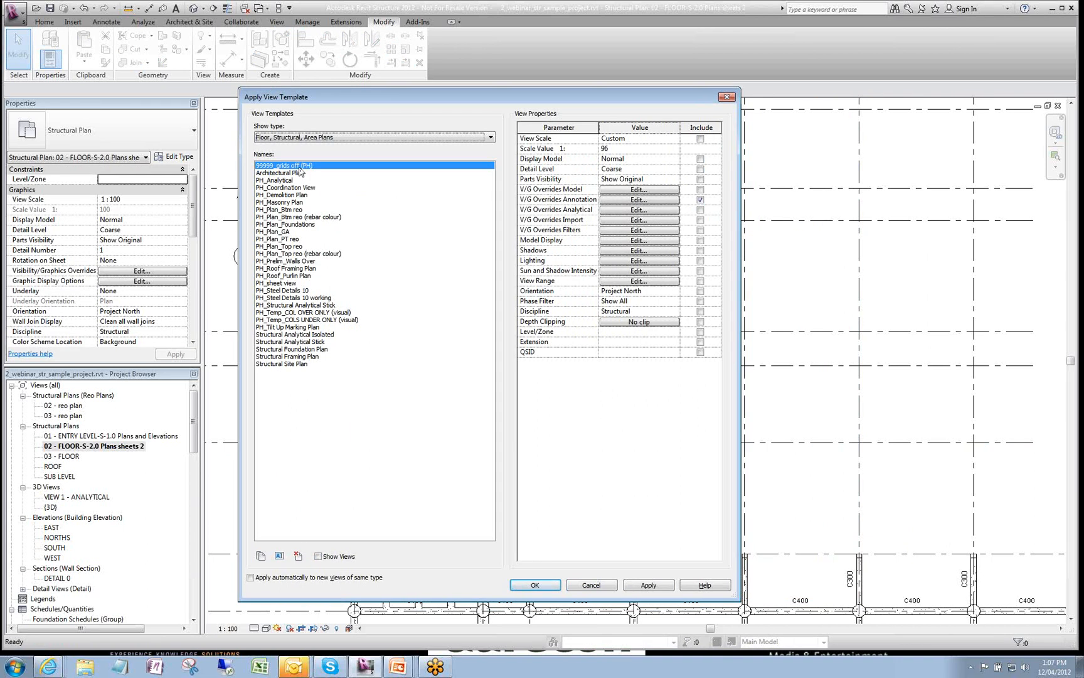
left_click(650, 590)
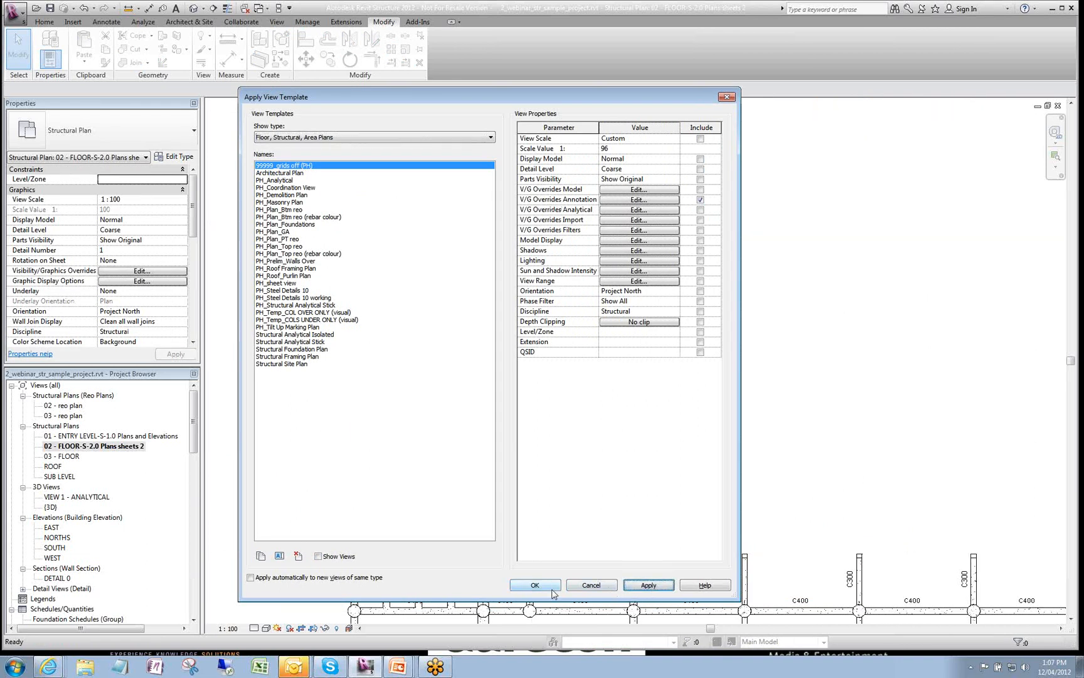
left_click(541, 584)
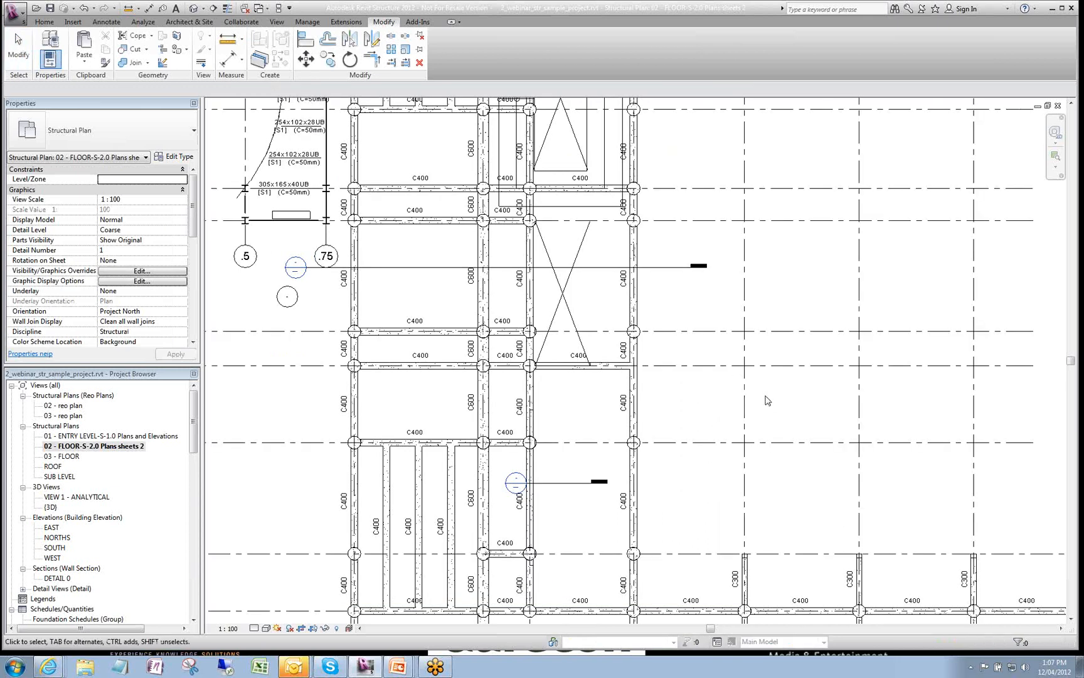
- Create a view template named 99999_grids off 2 from the 03 - FLOOR plan, keeping all its view properties included
double_click(63, 457)
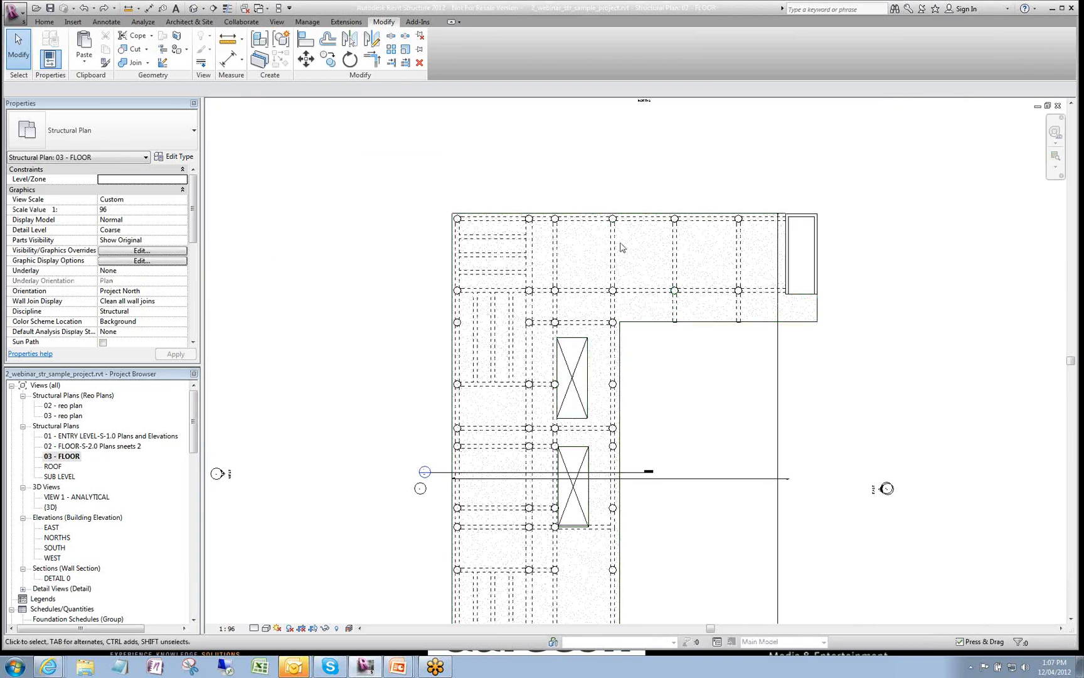
right_click(62, 458)
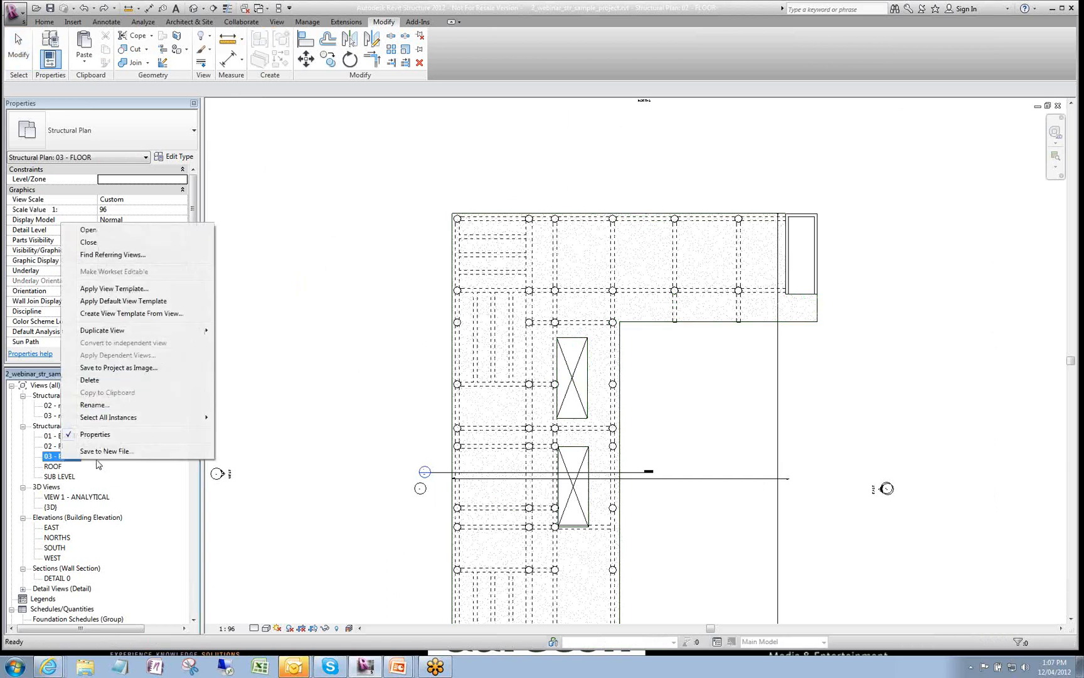
left_click(128, 313)
type("99999_grids off 2")
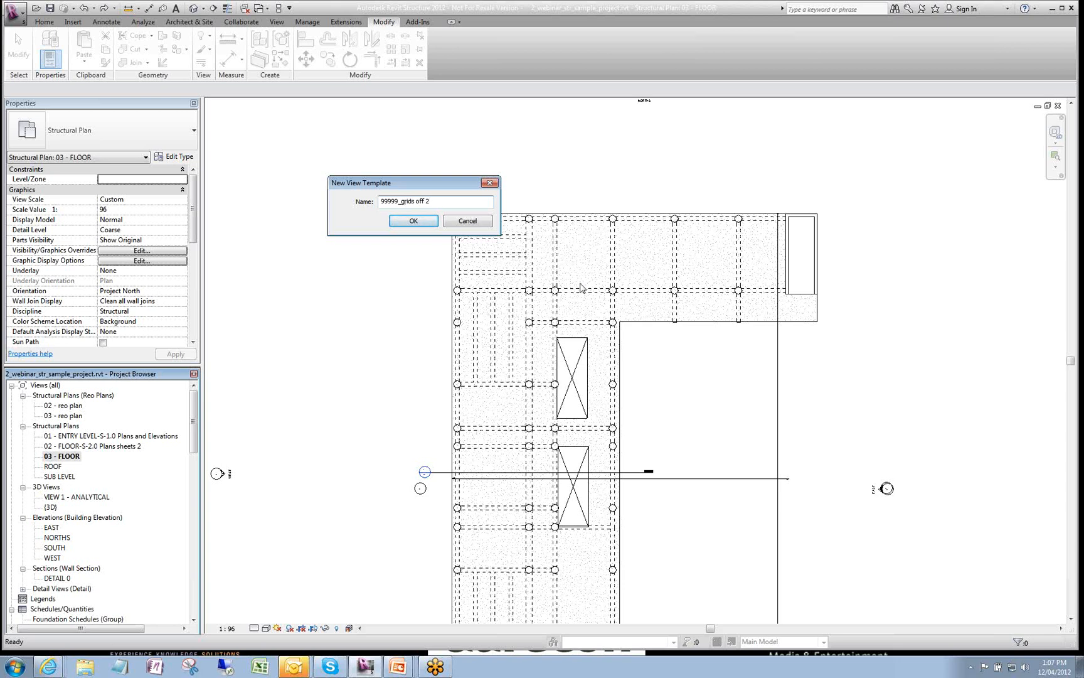
left_click(412, 223)
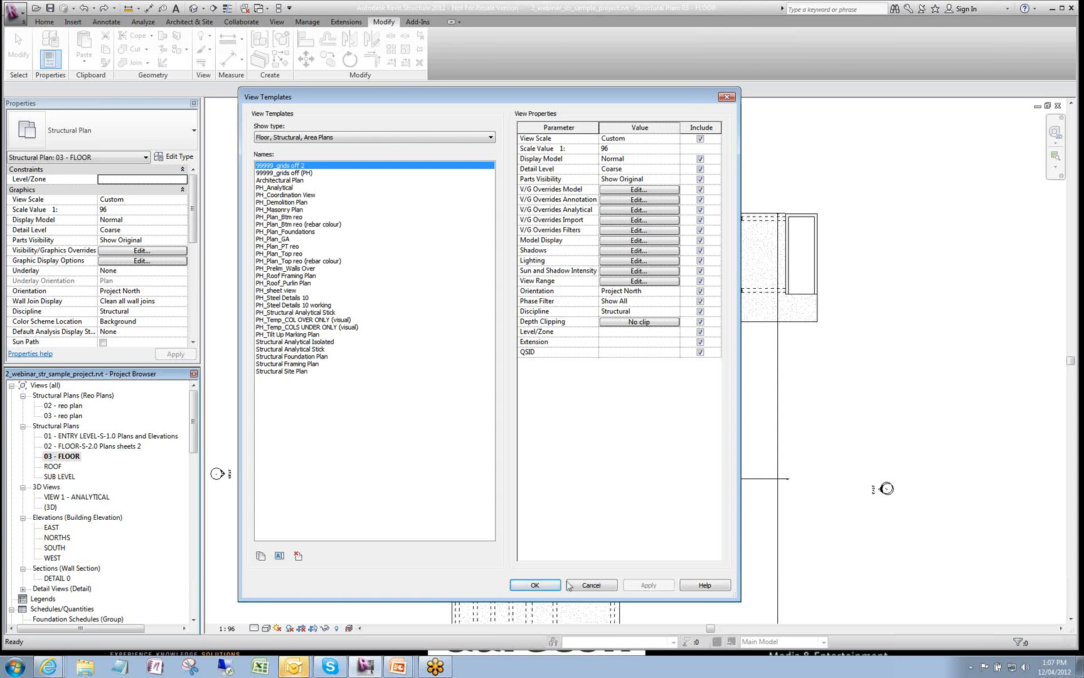
left_click(535, 585)
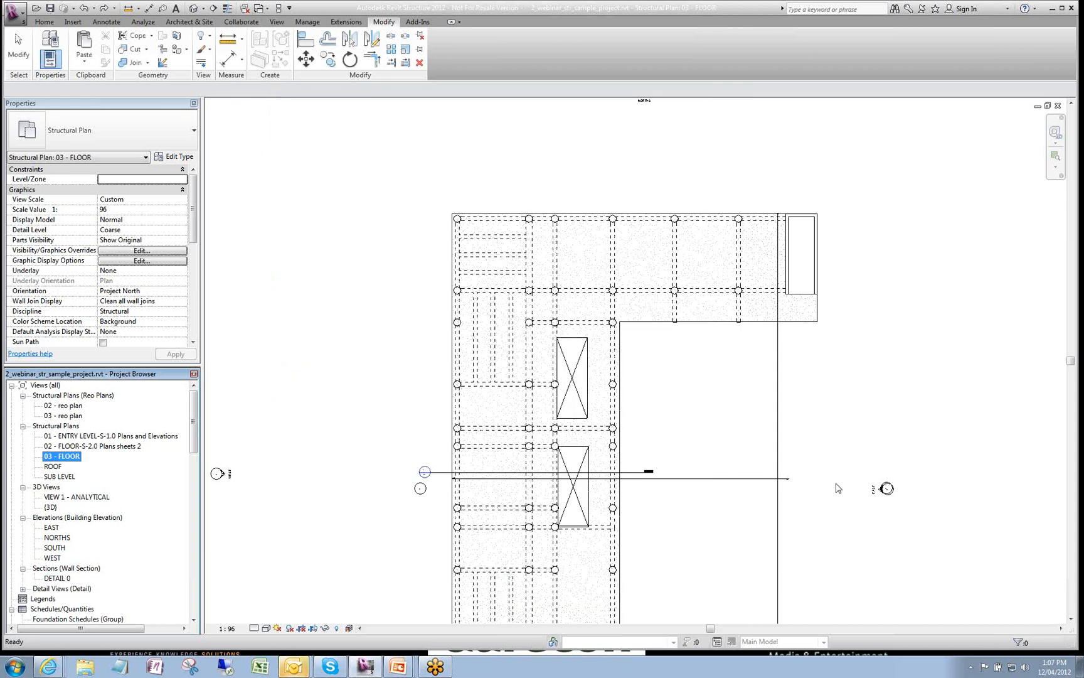
- Open the 02 - FLOOR-S-2.0 Plans sheets 2 plan and apply the 99999_grids off 2 view template to it
left_click(97, 447)
double_click(96, 448)
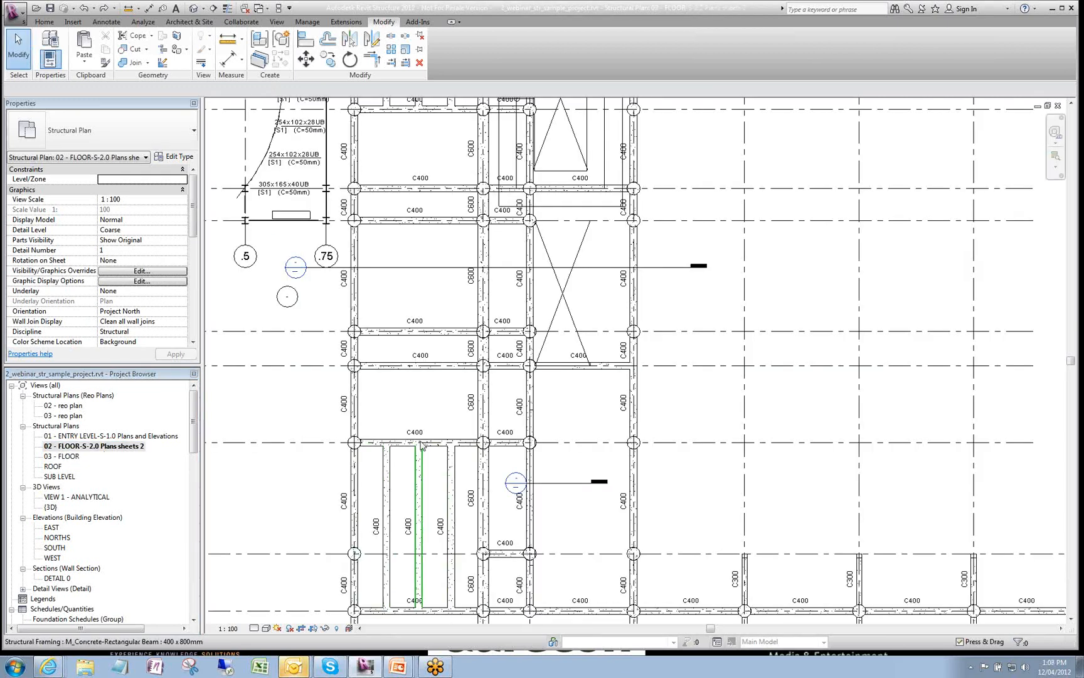
scroll(711, 349, "down", 2)
middle_click_drag(745, 364, 750, 424)
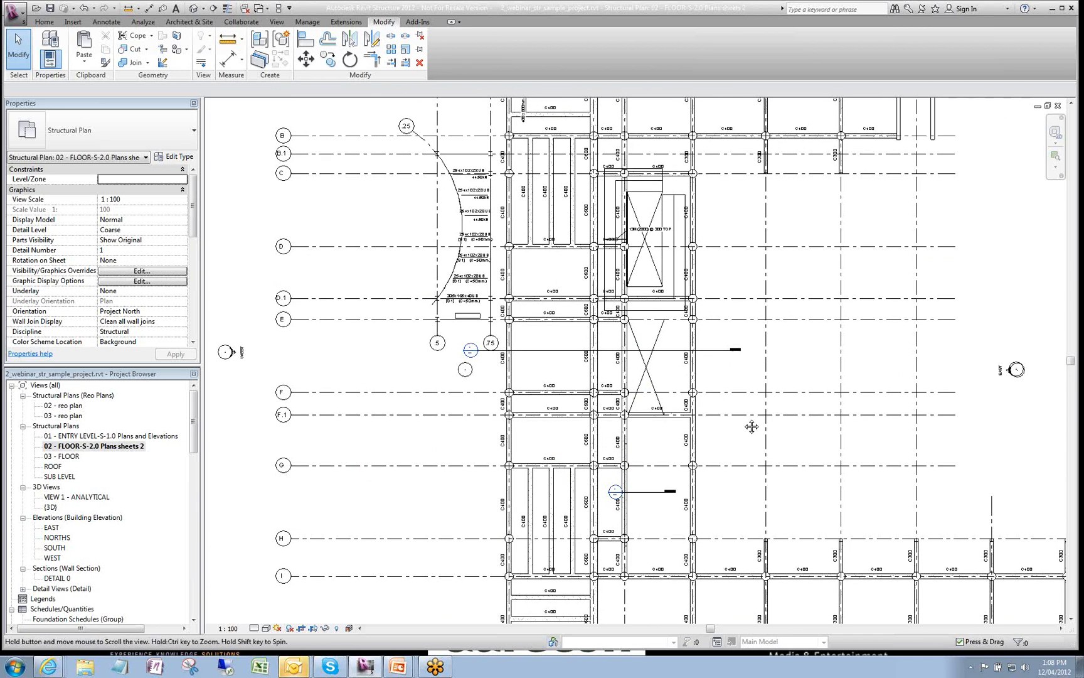
middle_click_drag(756, 346, 747, 355)
key("v")
key("t")
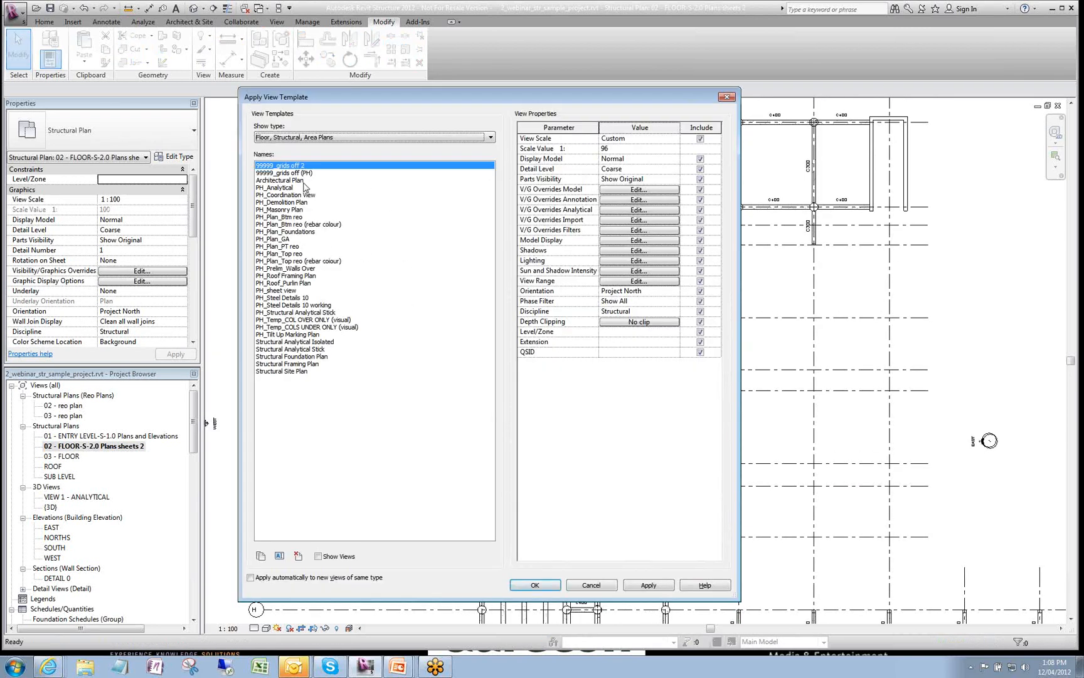
left_click(654, 585)
left_click(535, 585)
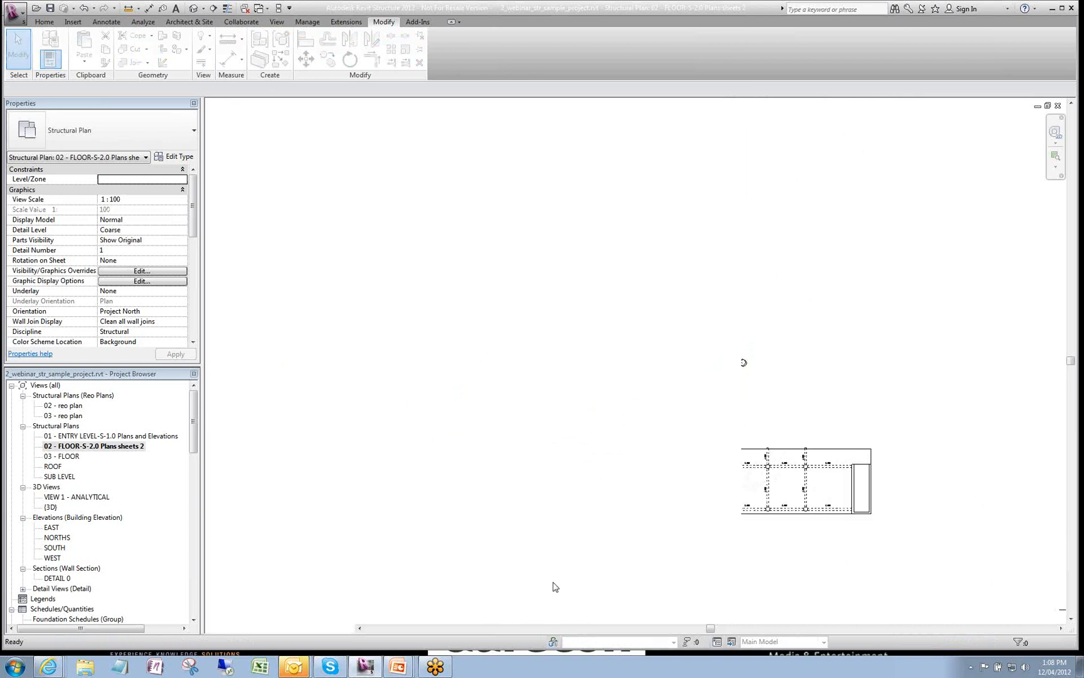
scroll(605, 454, "up", 3)
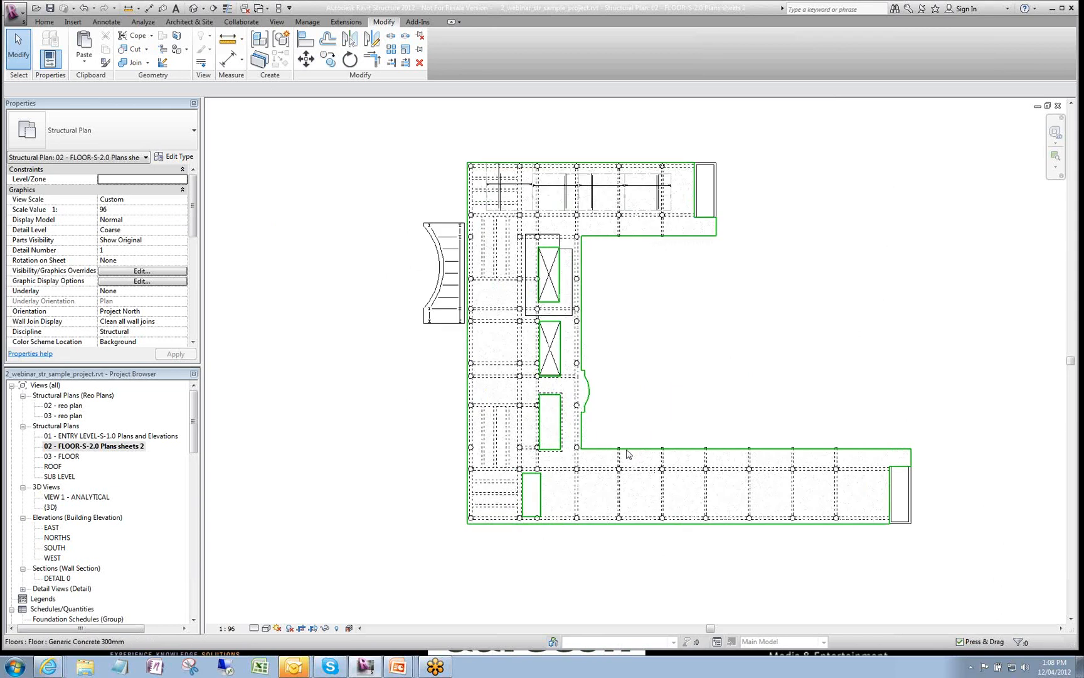
- Review which view properties the 99999_grids off 2 template includes, without applying it again
key("v")
key("t")
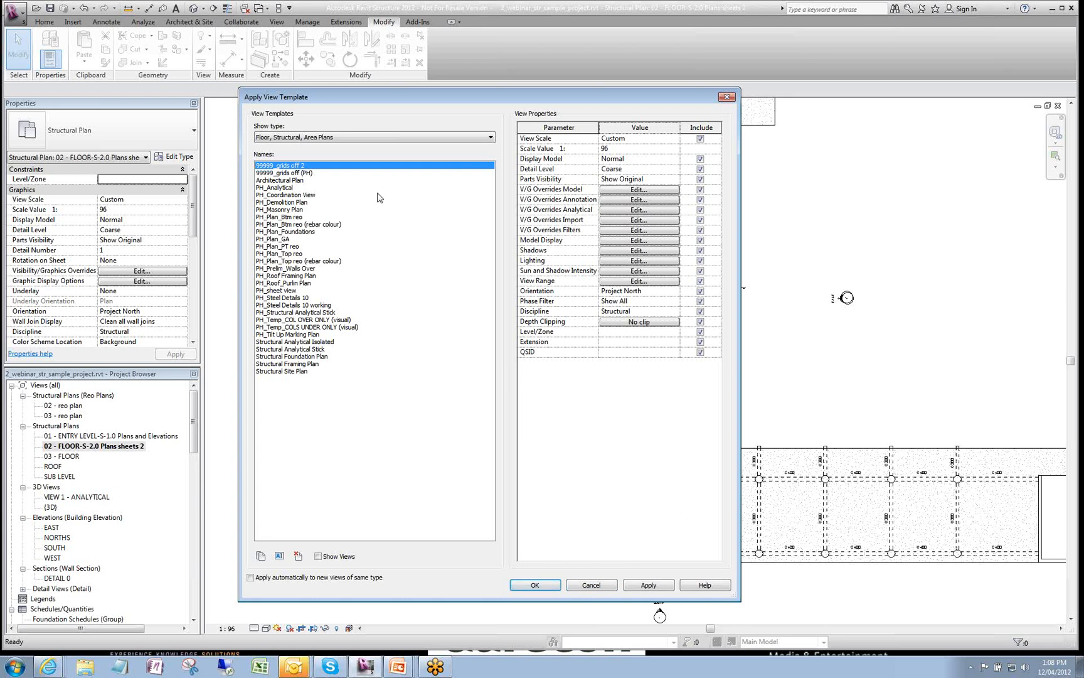
left_click(591, 585)
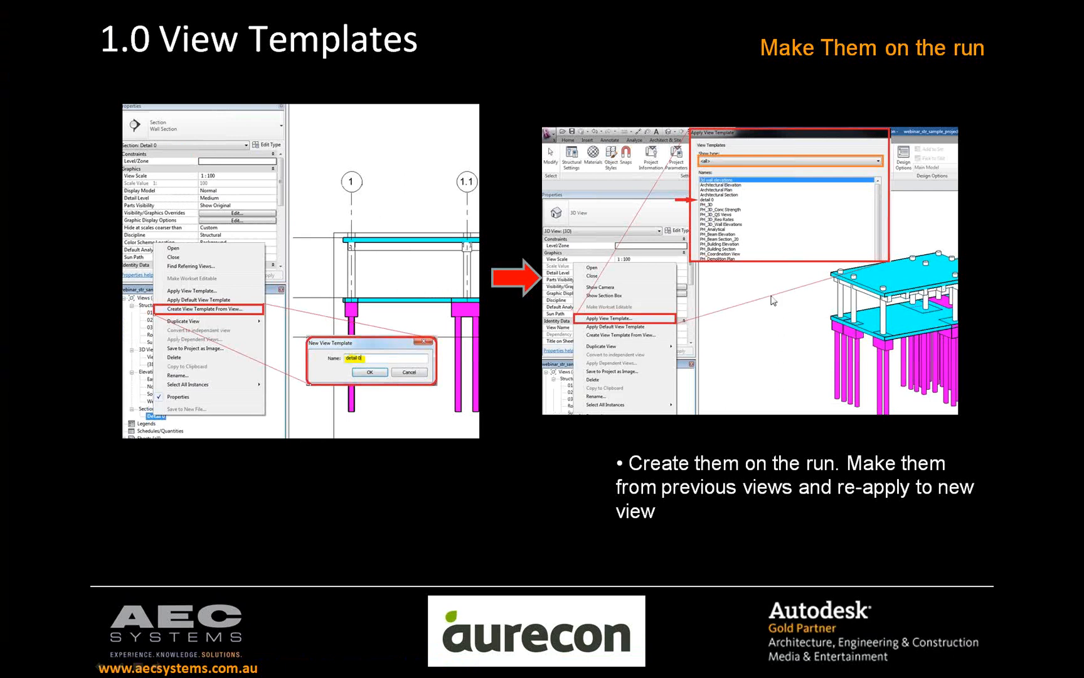
left_click(771, 296)
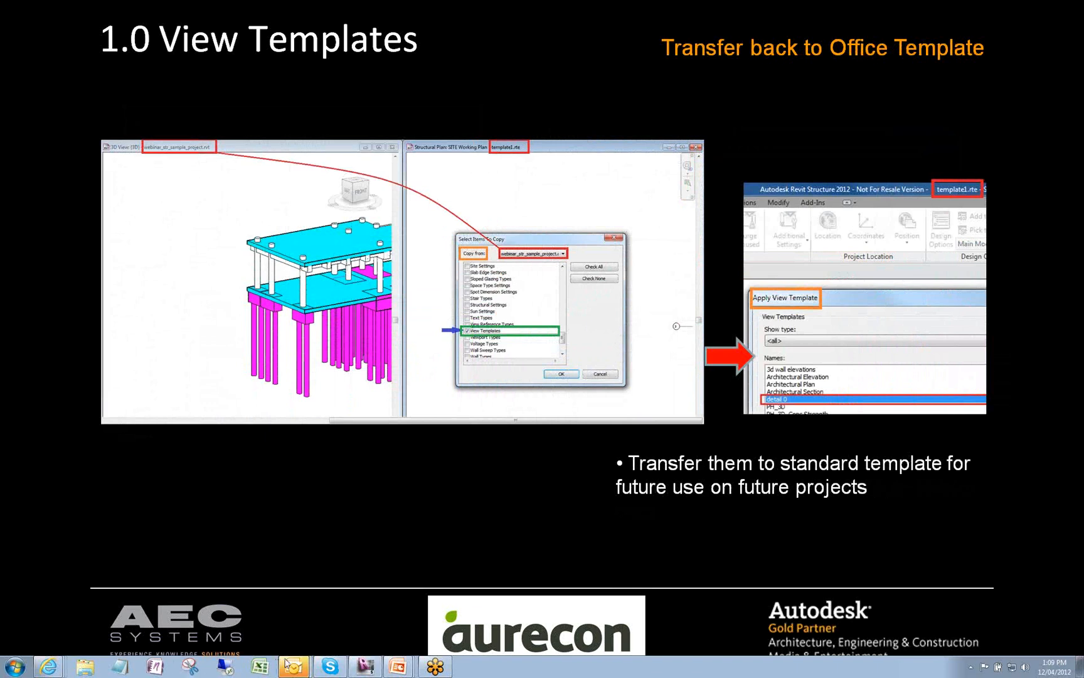
- Switch back to Revit, look over the whole 02 - FLOOR-S-2.0 Plans sheets 2 plan and open the 03 - FLOOR plan
left_click(365, 666)
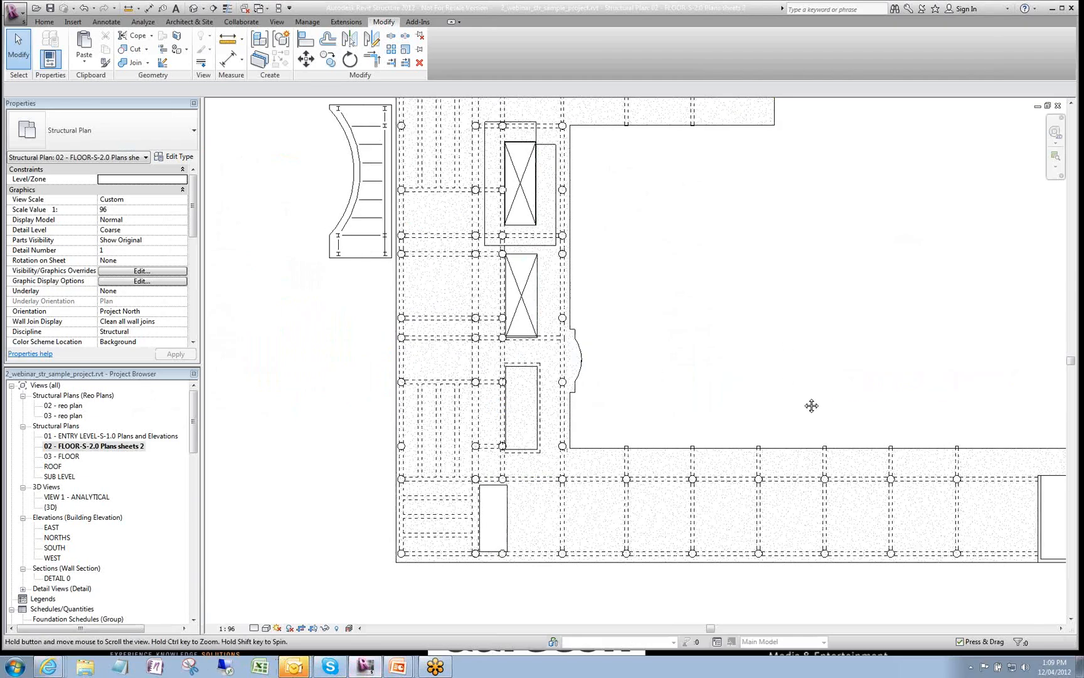
scroll(793, 386, "down", 2)
scroll(765, 352, "down", 2)
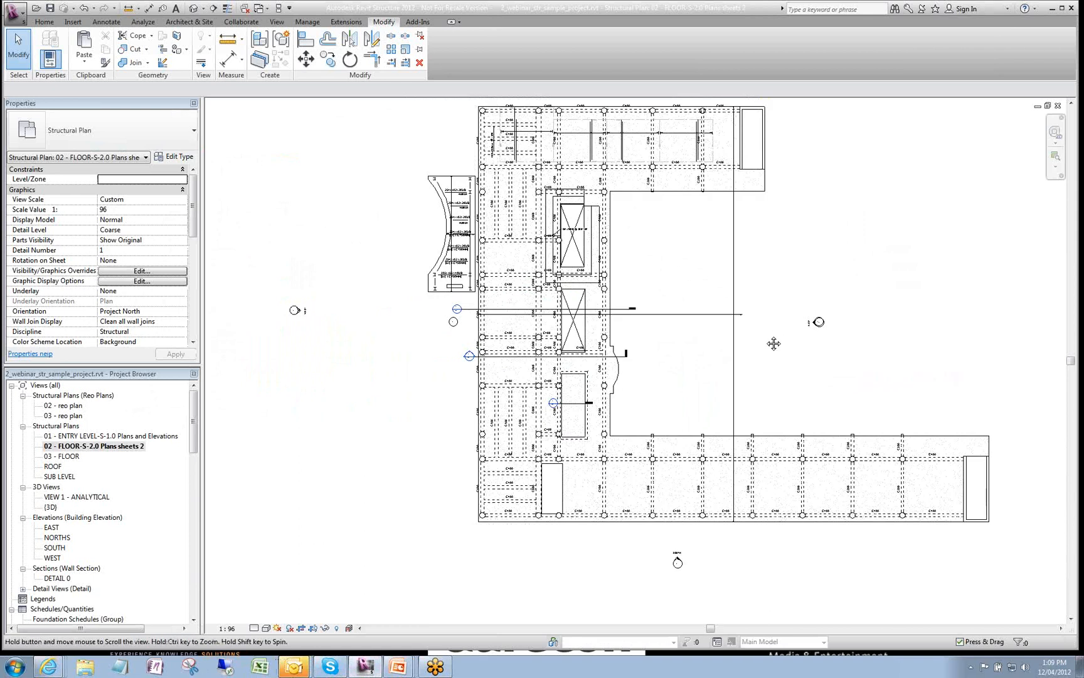
scroll(722, 359, "up", 1)
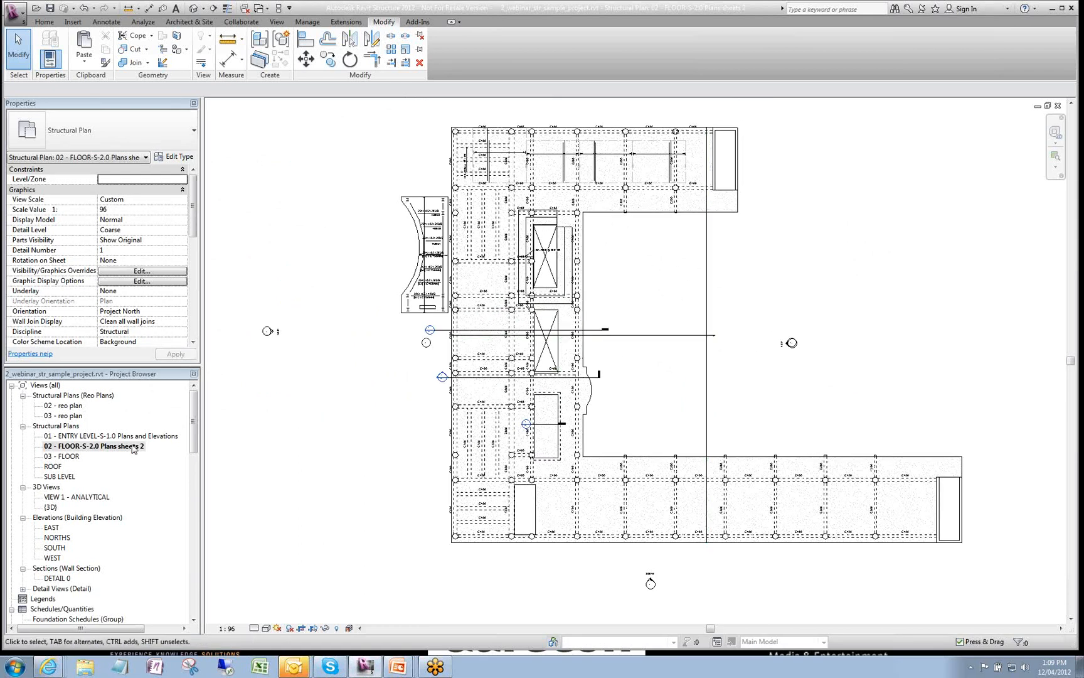
double_click(62, 456)
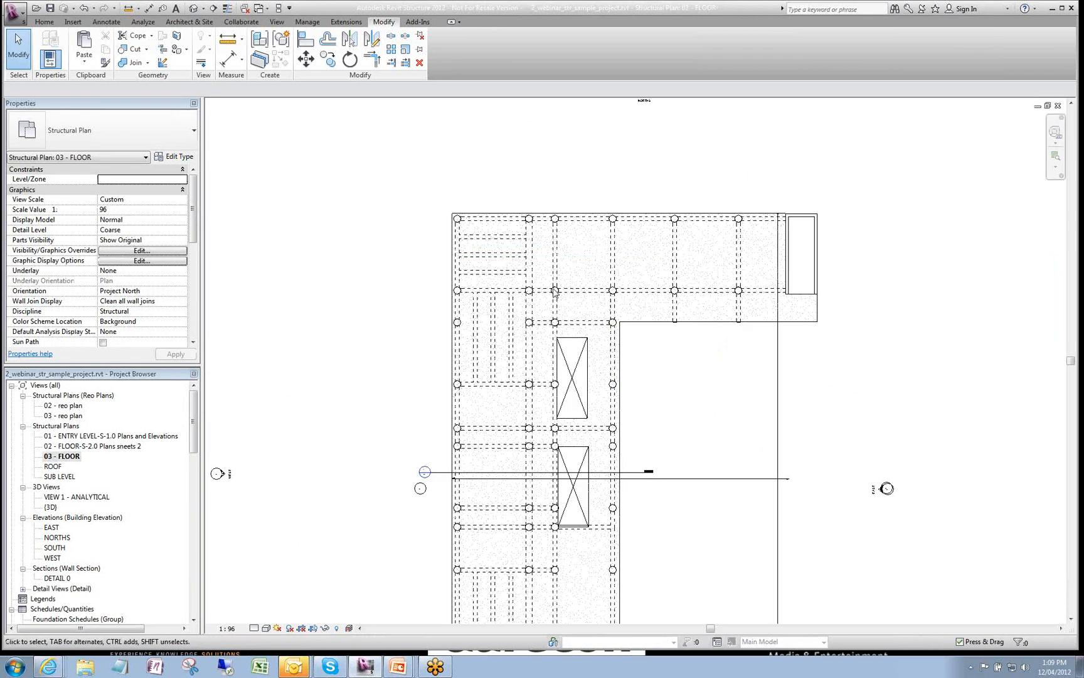
middle_click_drag(731, 455, 729, 385)
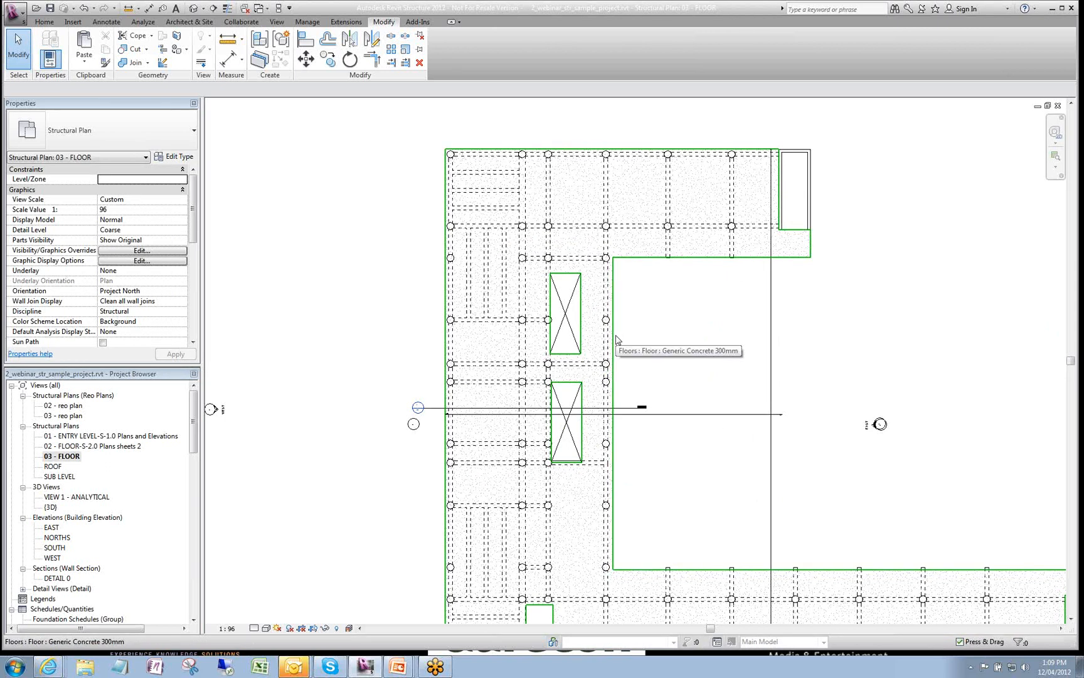
- Apply the 99999_grids off (PH) template to the 03 - FLOOR plan, also including the V/G Overrides for Model, Analytical, Import and Filters
key("v")
key("t")
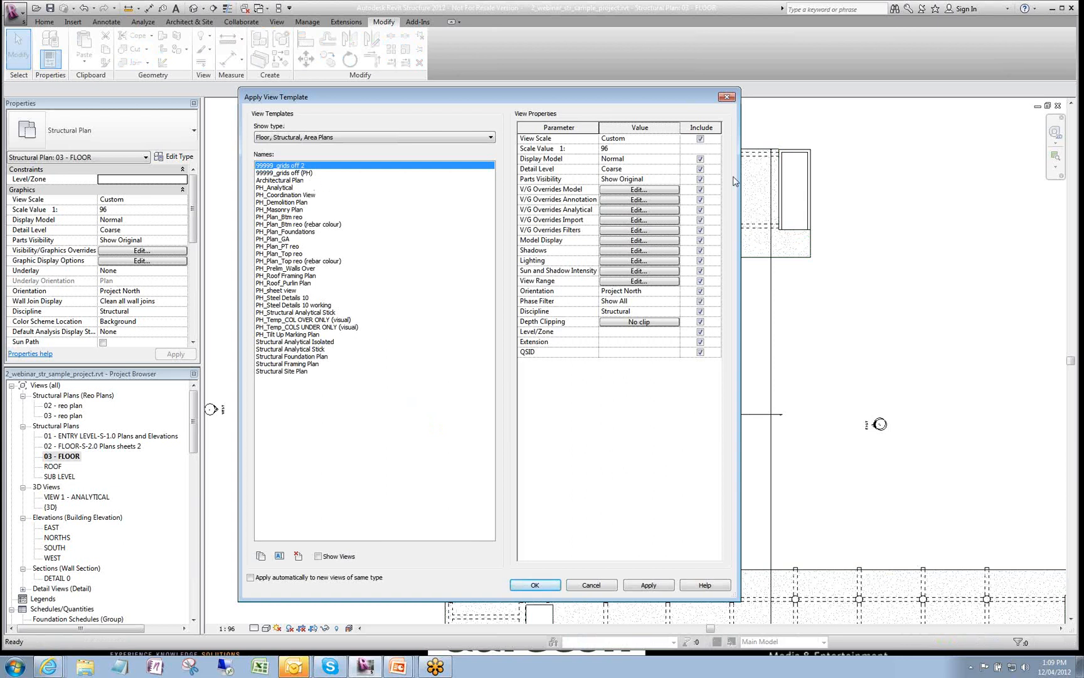
left_click_drag(605, 92, 617, 115)
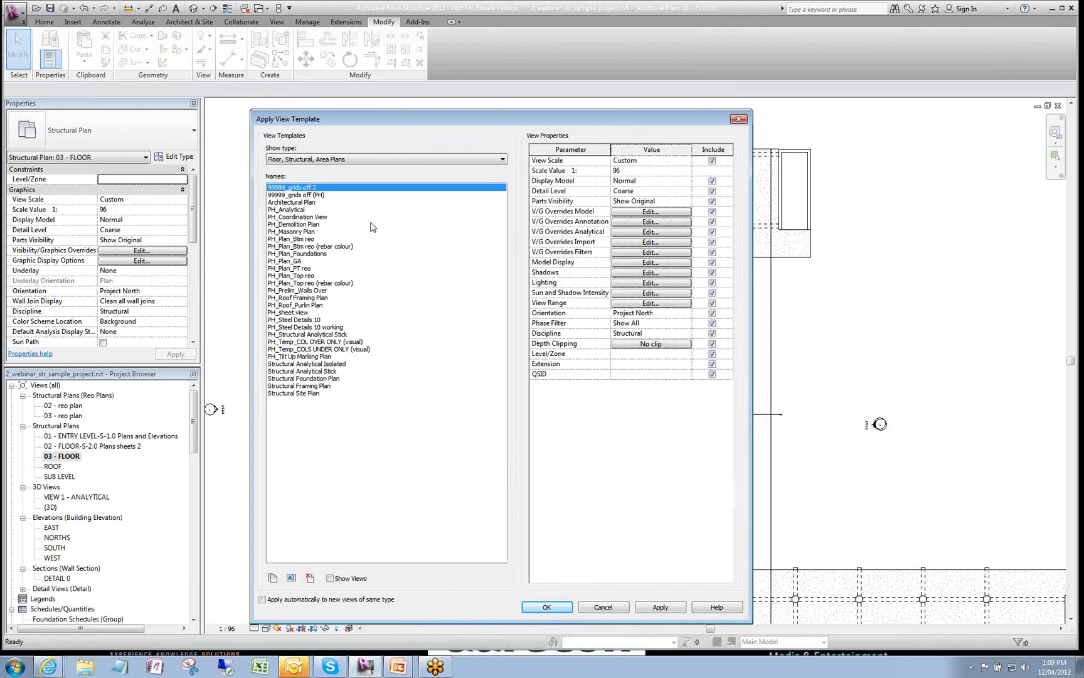
left_click(308, 195)
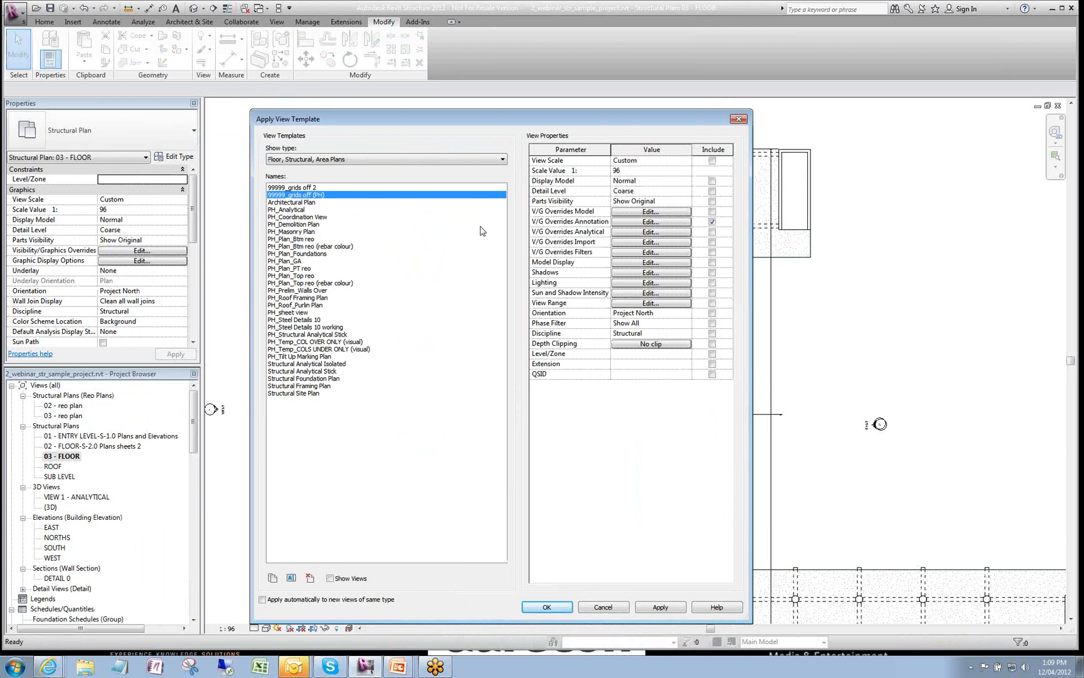
left_click_drag(631, 121, 602, 173)
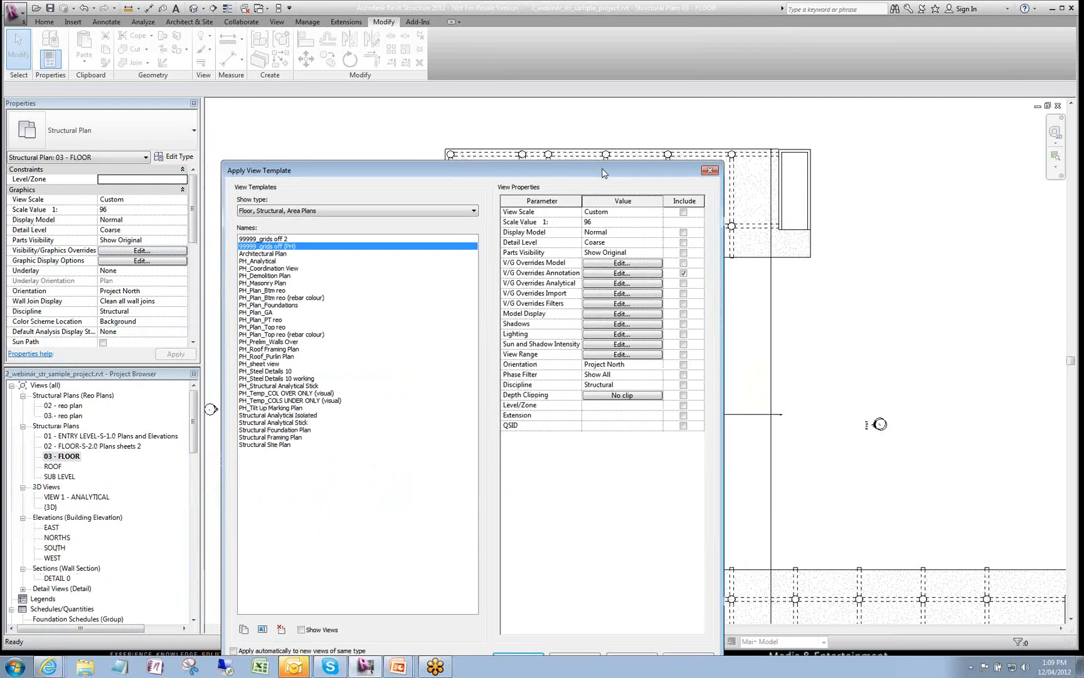
left_click(683, 263)
left_click(684, 283)
left_click(684, 300)
left_click(684, 292)
left_click(684, 302)
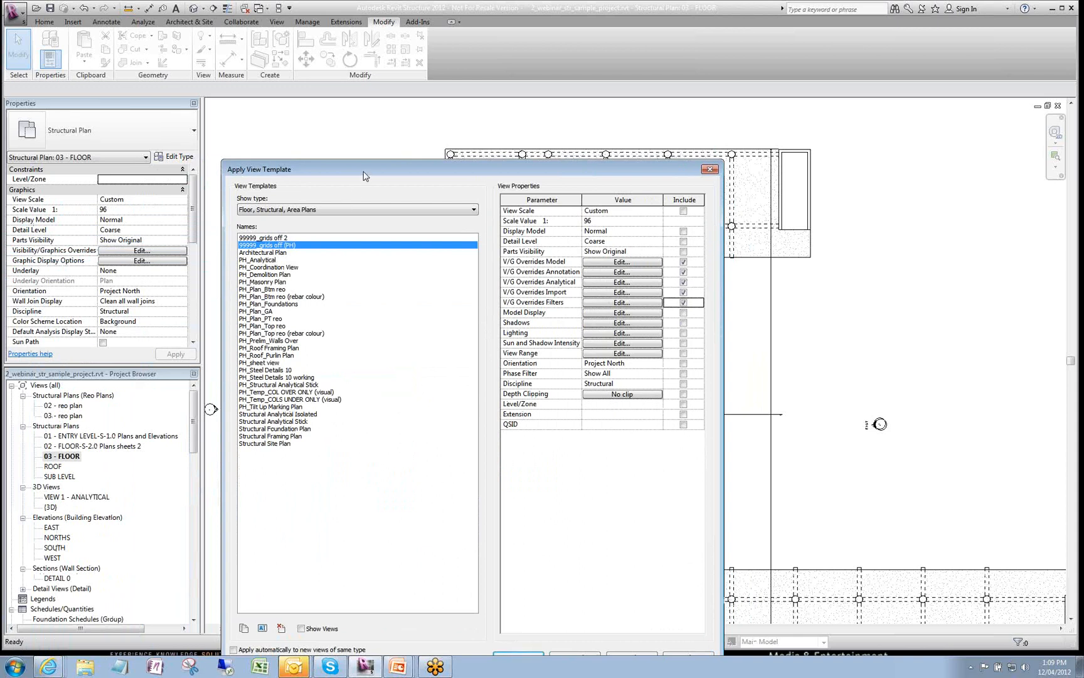
left_click_drag(365, 176, 378, 127)
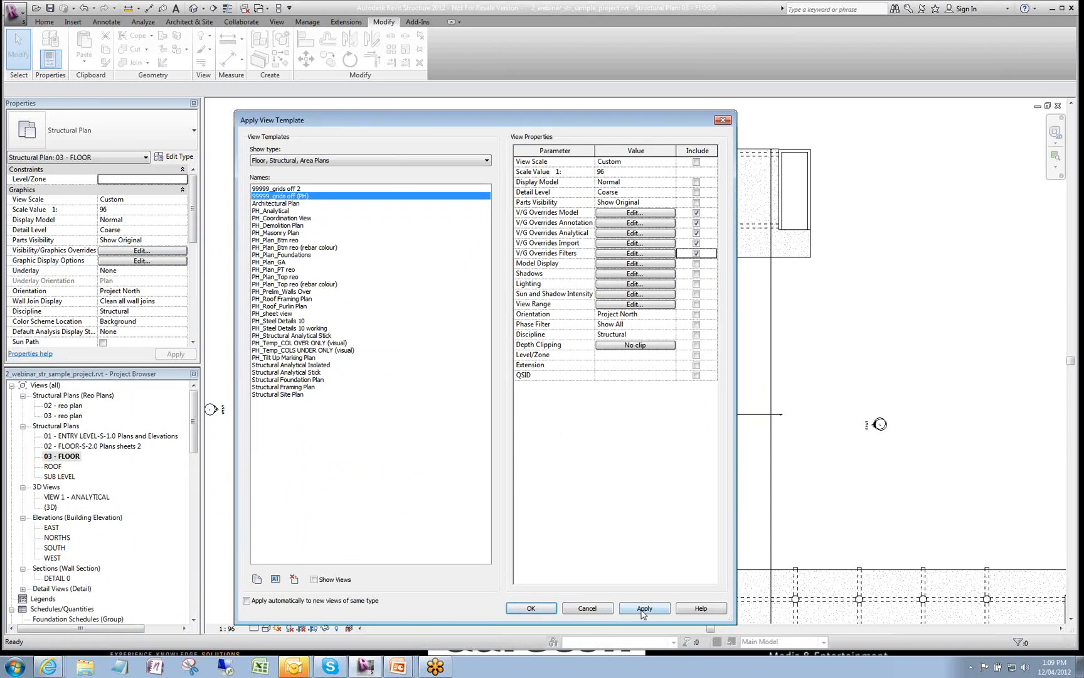
left_click(531, 608)
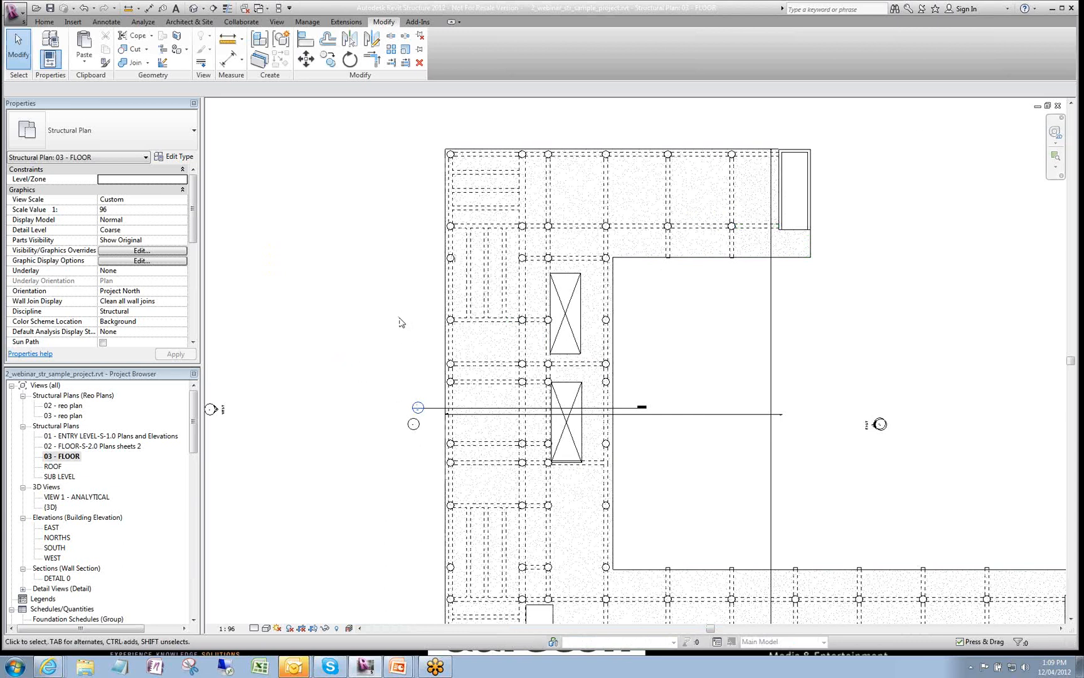
left_click(308, 22)
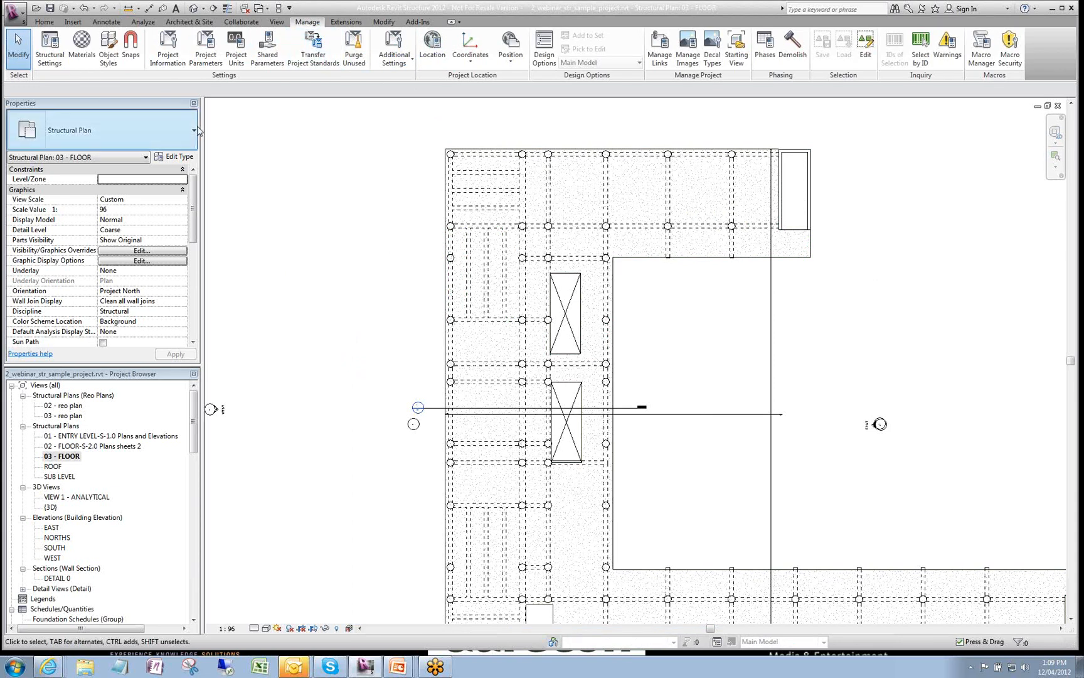
left_click(13, 11)
mouse_move(49, 80)
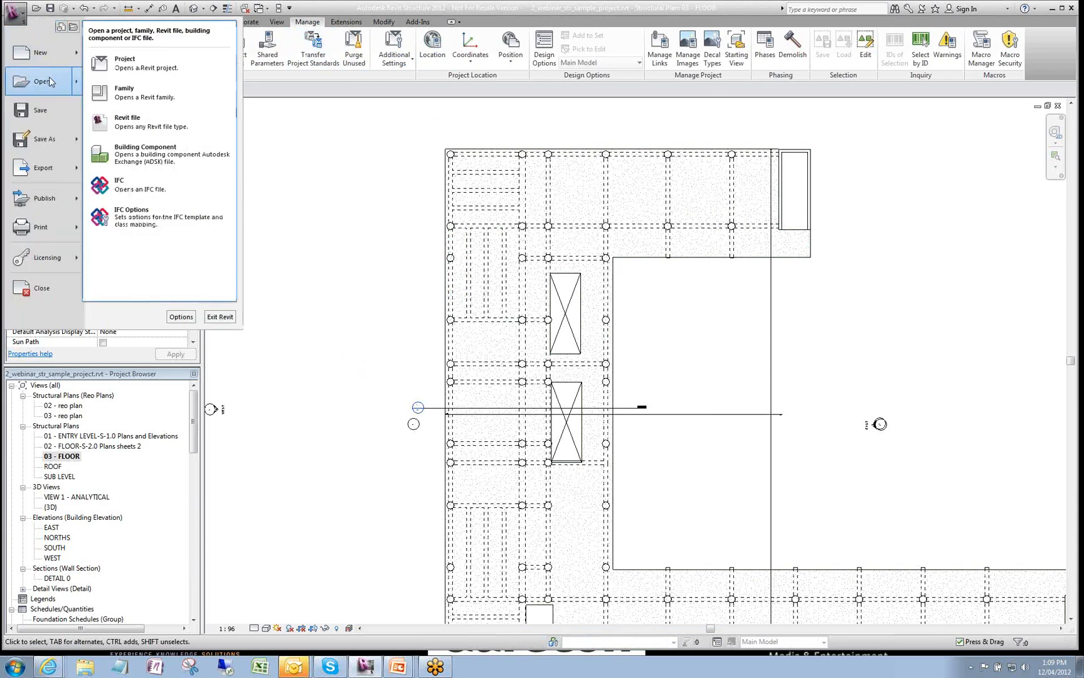
left_click(138, 63)
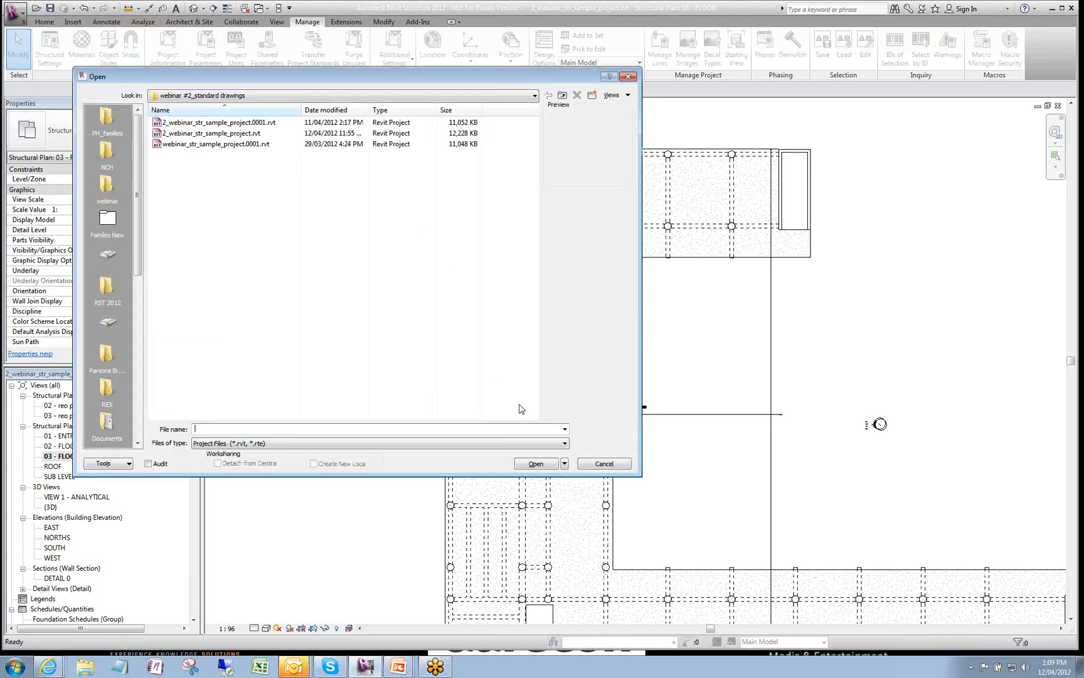
left_click(600, 593)
left_click(15, 12)
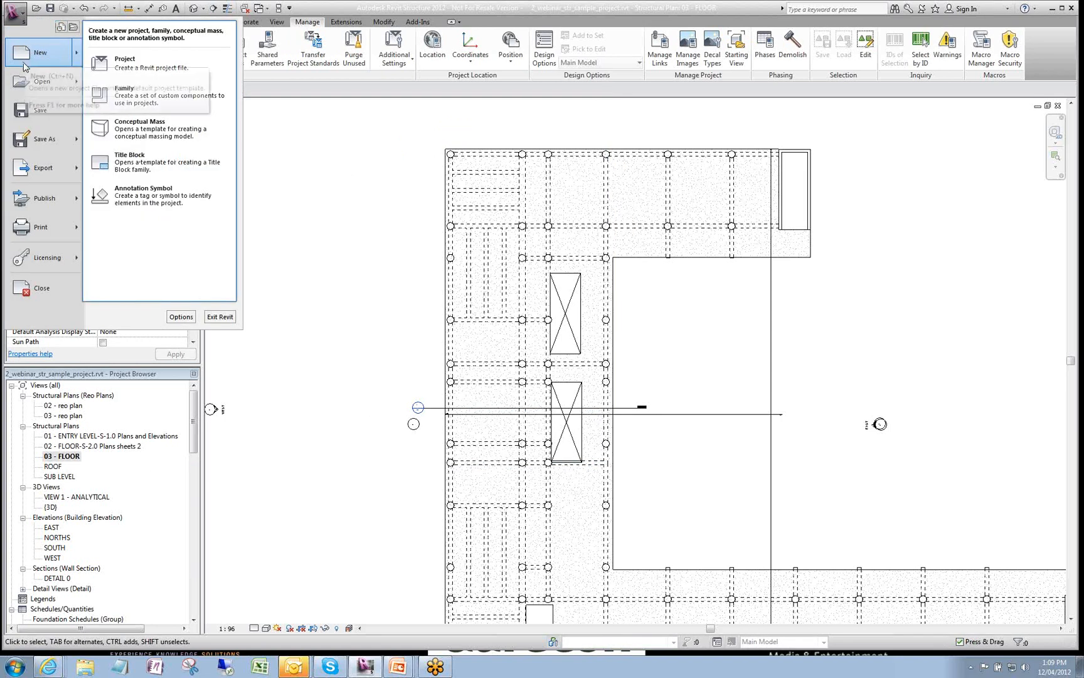
mouse_move(65, 94)
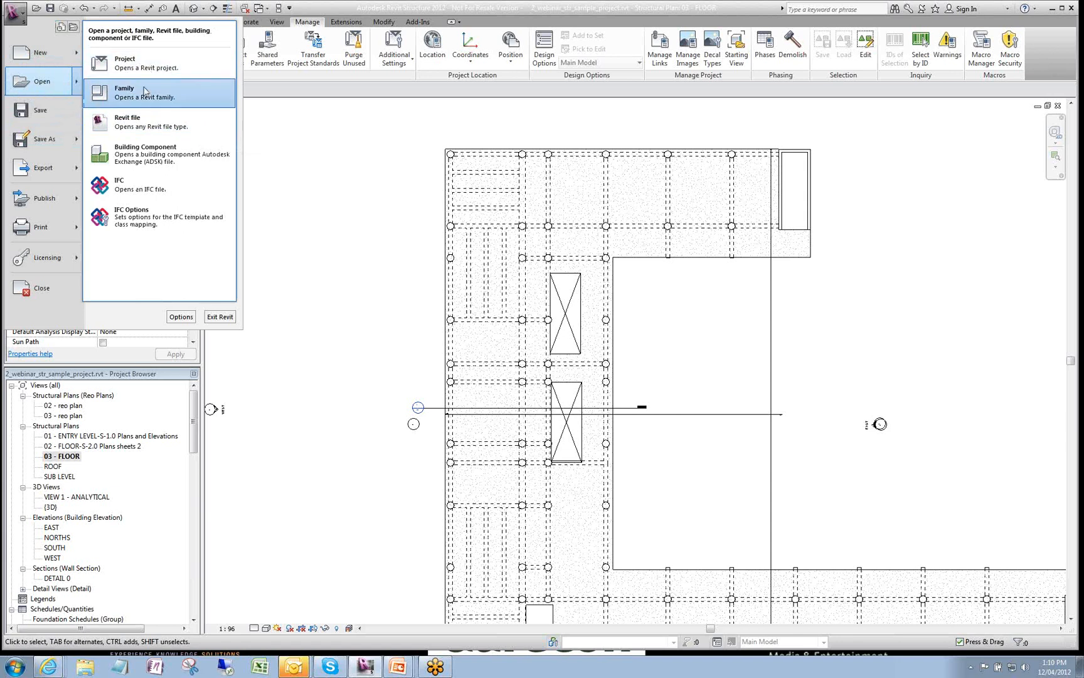
left_click(337, 197)
- Create a new project based on the preset Aurecon bridge template file
left_click(19, 17)
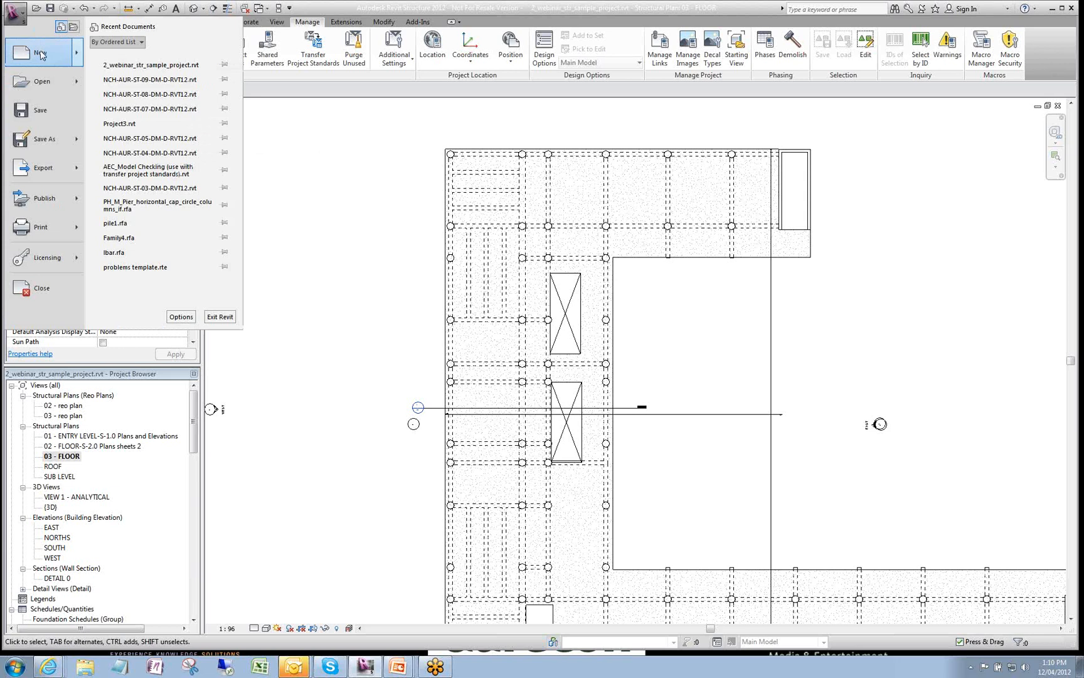
mouse_move(41, 55)
left_click(124, 65)
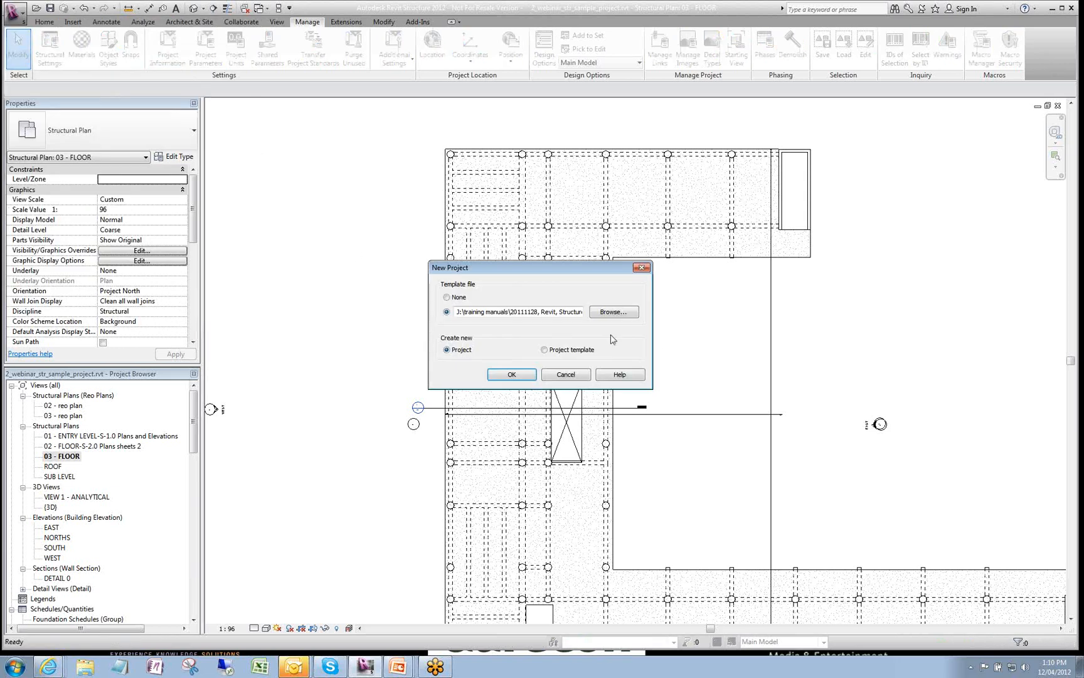
left_click(511, 375)
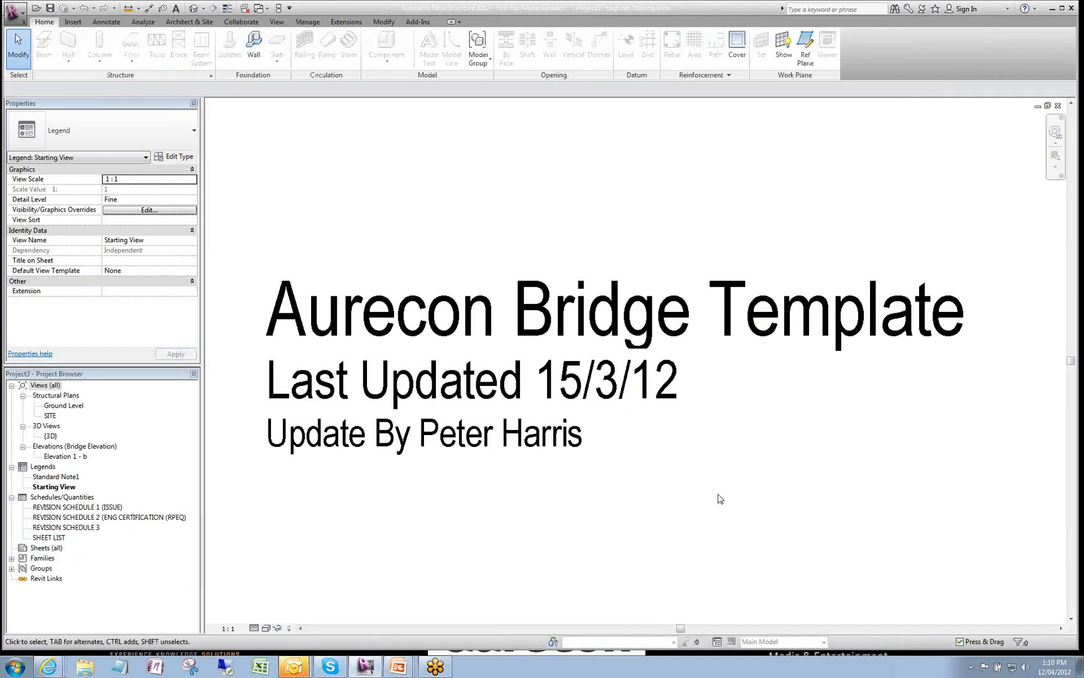
- Transfer only the View Templates project standards from the 2_webinar_str_sample_project into the new bridge project
scroll(753, 433, "down", 3)
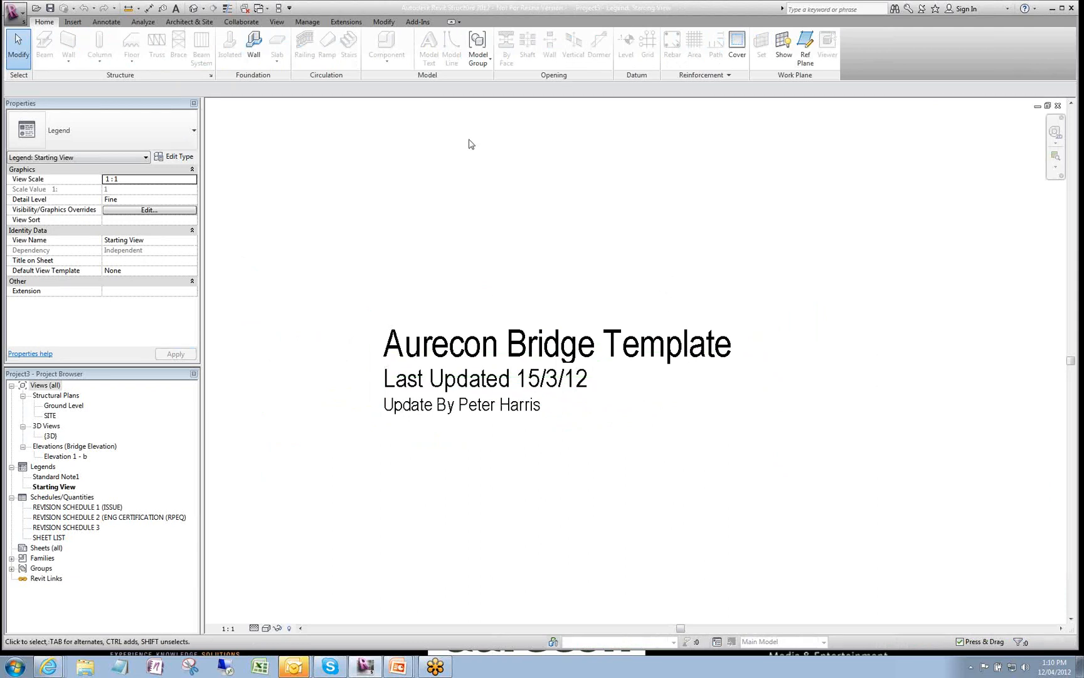
left_click(307, 23)
left_click(313, 45)
left_click_drag(420, 190, 563, 160)
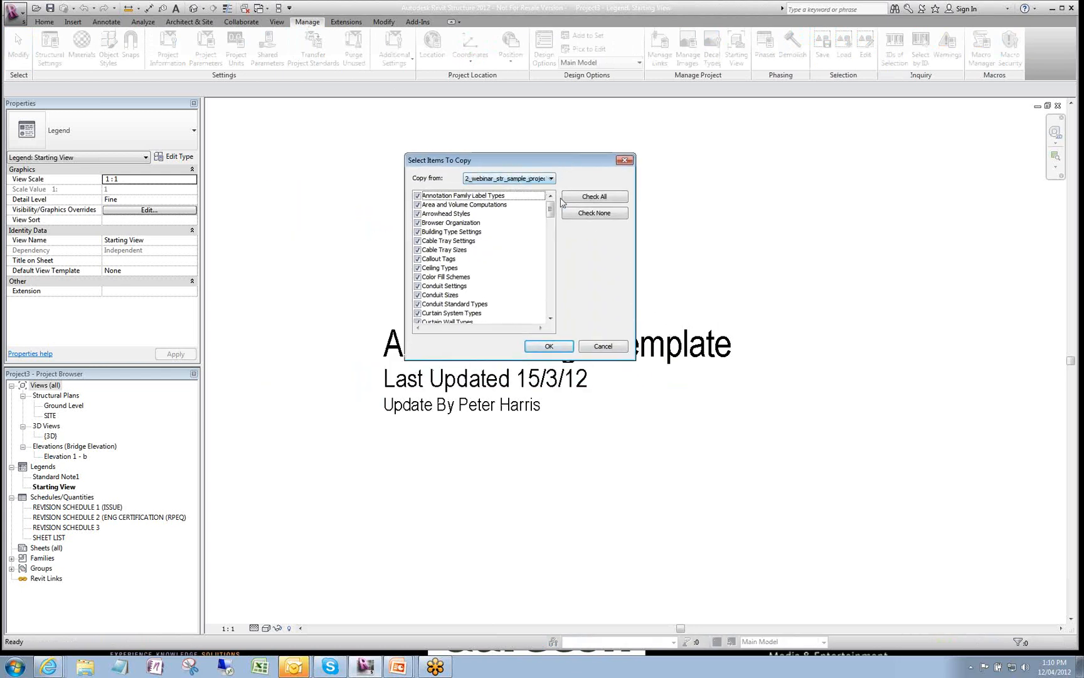
left_click(595, 213)
left_click_drag(550, 211, 555, 329)
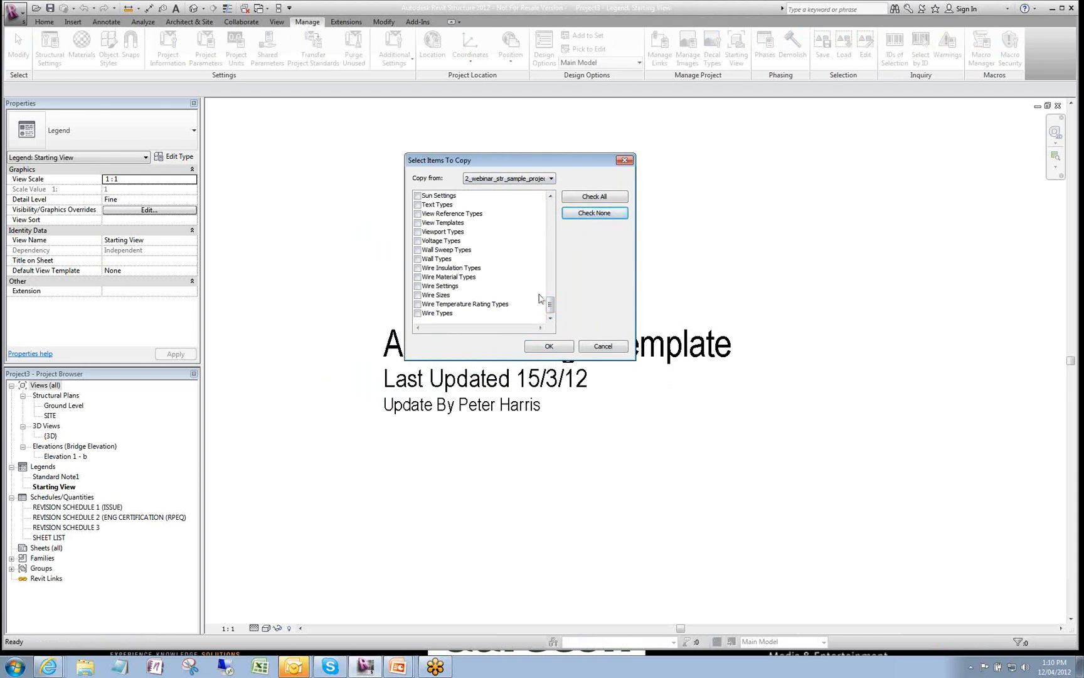
left_click(418, 223)
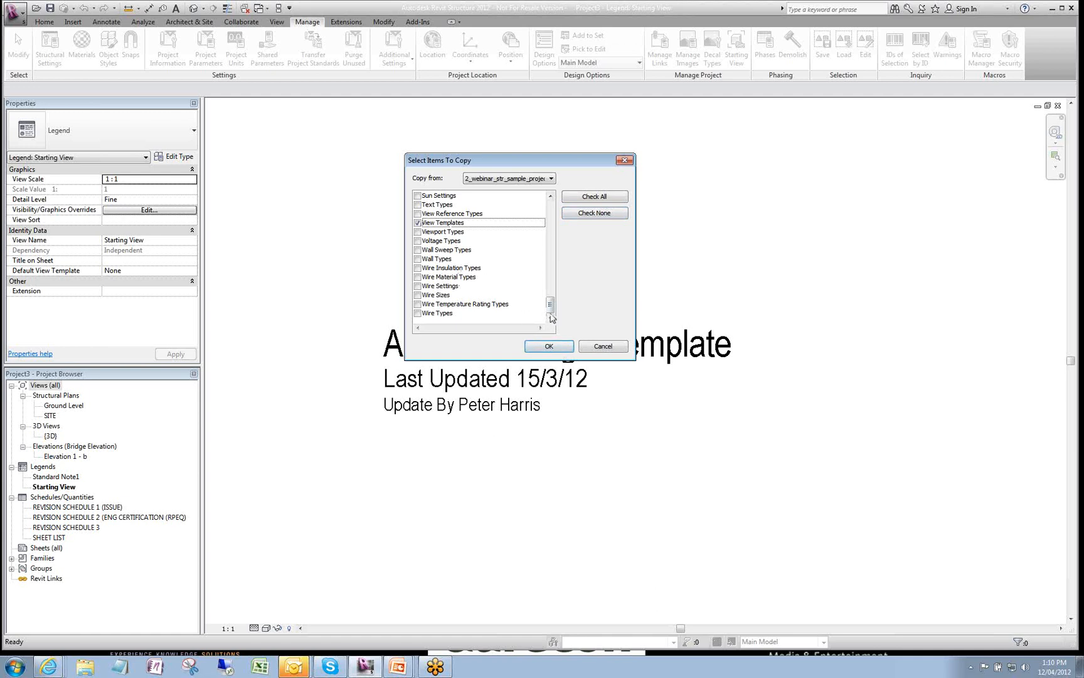
left_click(548, 347)
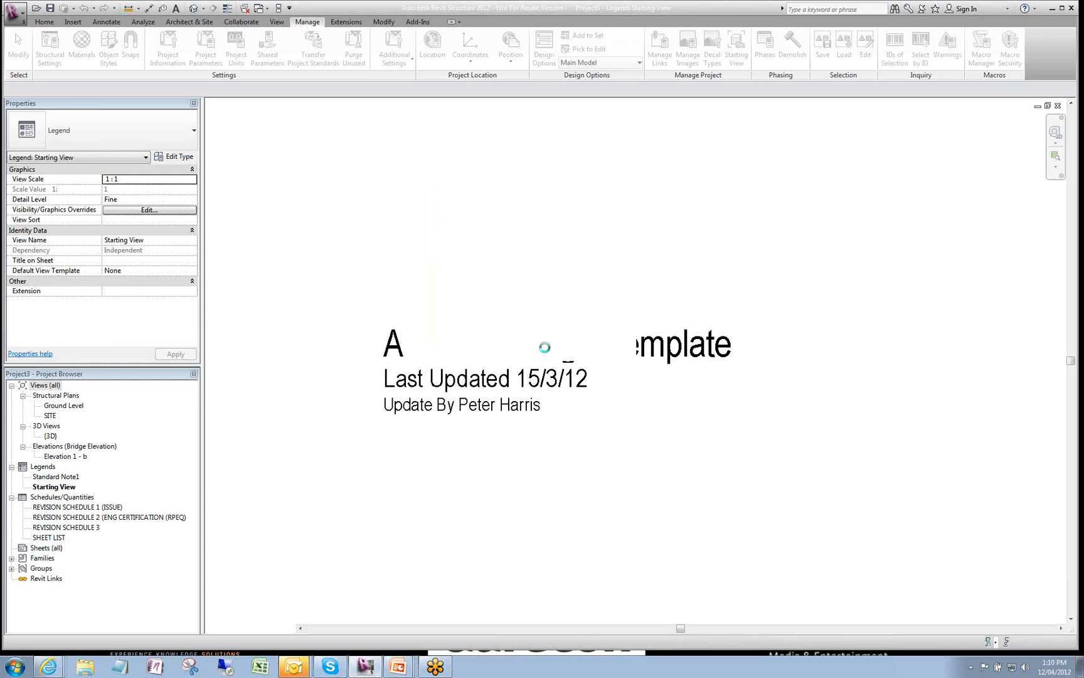
left_click(327, 261)
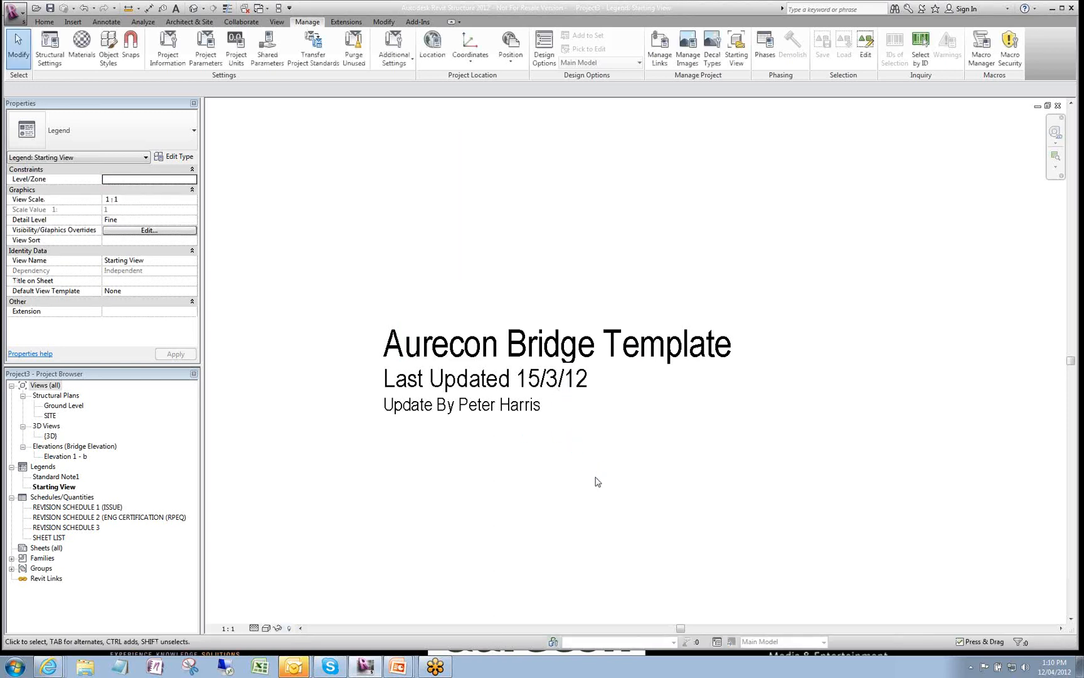
- Check the transferred 99999_grids off 2 and 99999_grids off (PH) view templates in the bridge project without applying either
key("v")
key("t")
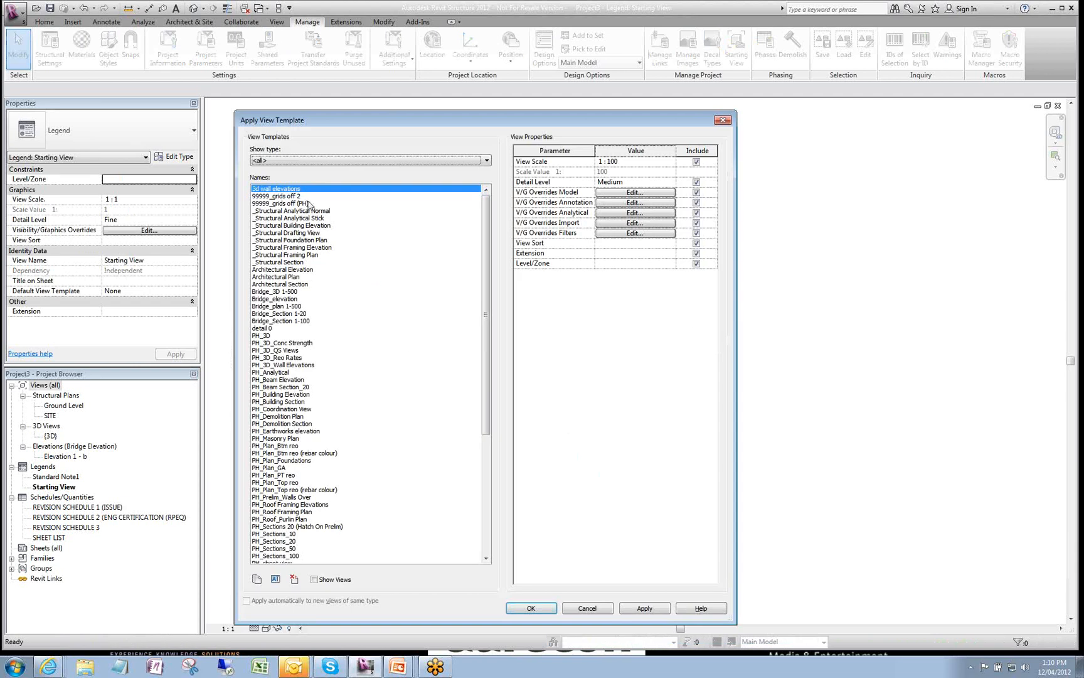
left_click(270, 196)
left_click(271, 203)
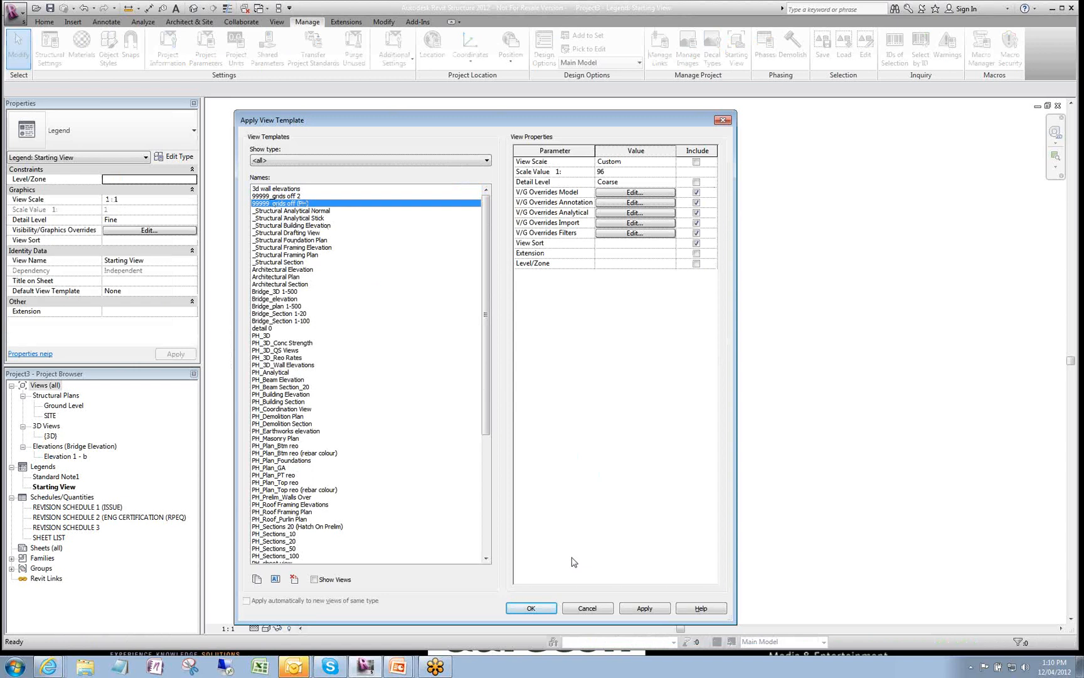
left_click(589, 610)
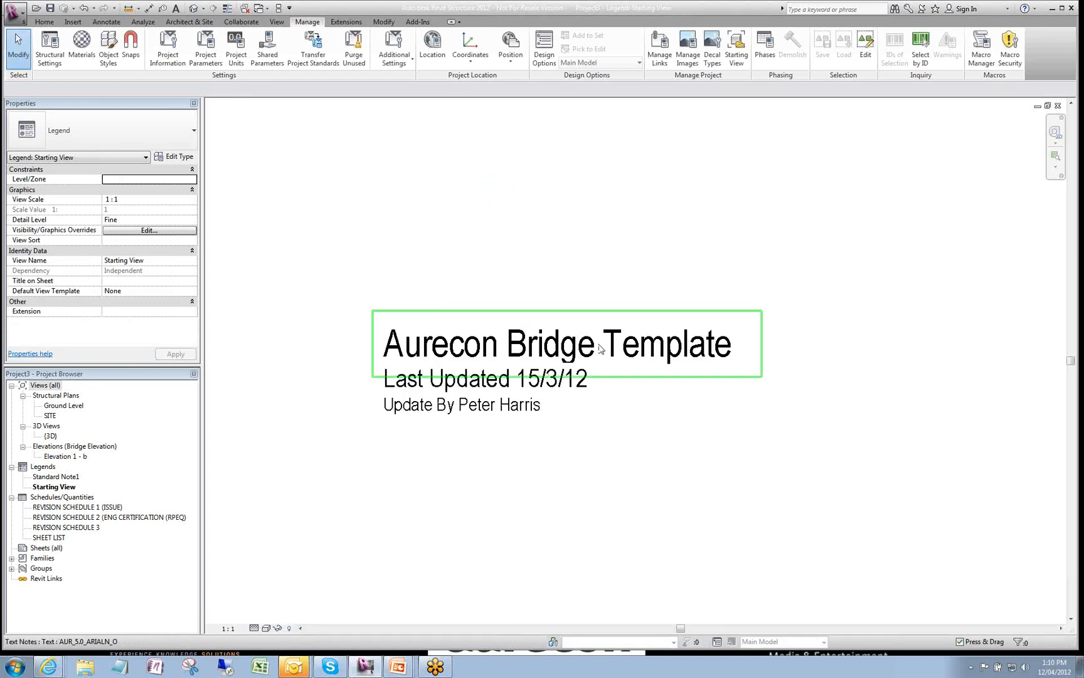
- Save the bridge project as a template file named sample template1, with maximum backups set to 1
left_click(22, 12)
mouse_move(50, 140)
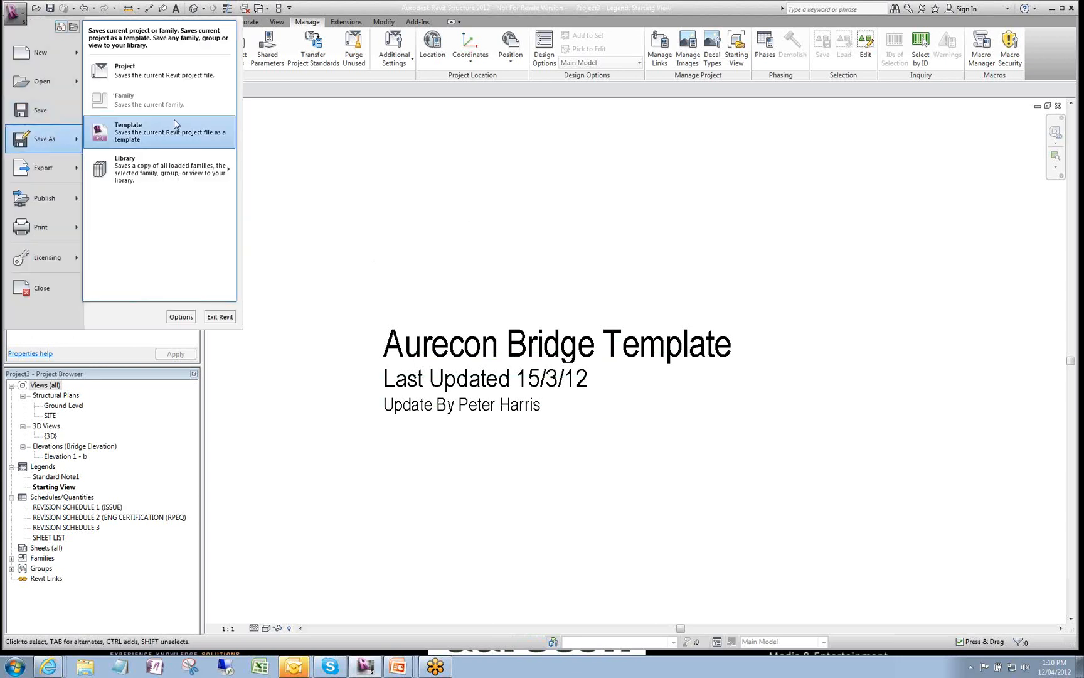
left_click(162, 130)
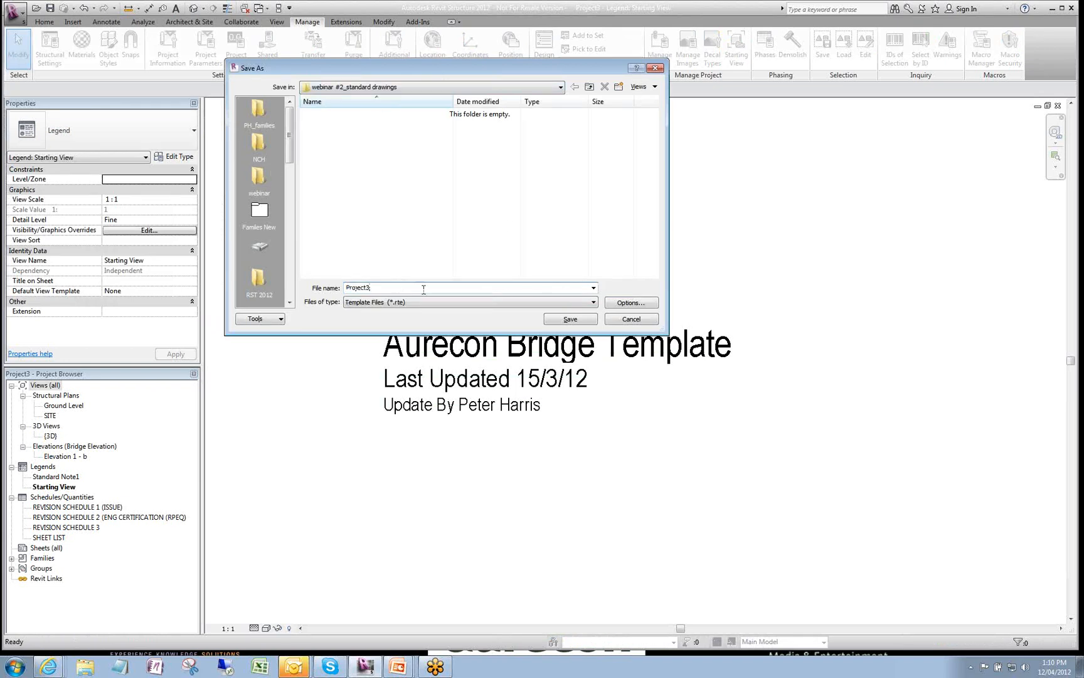
type("ssh")
left_click(630, 303)
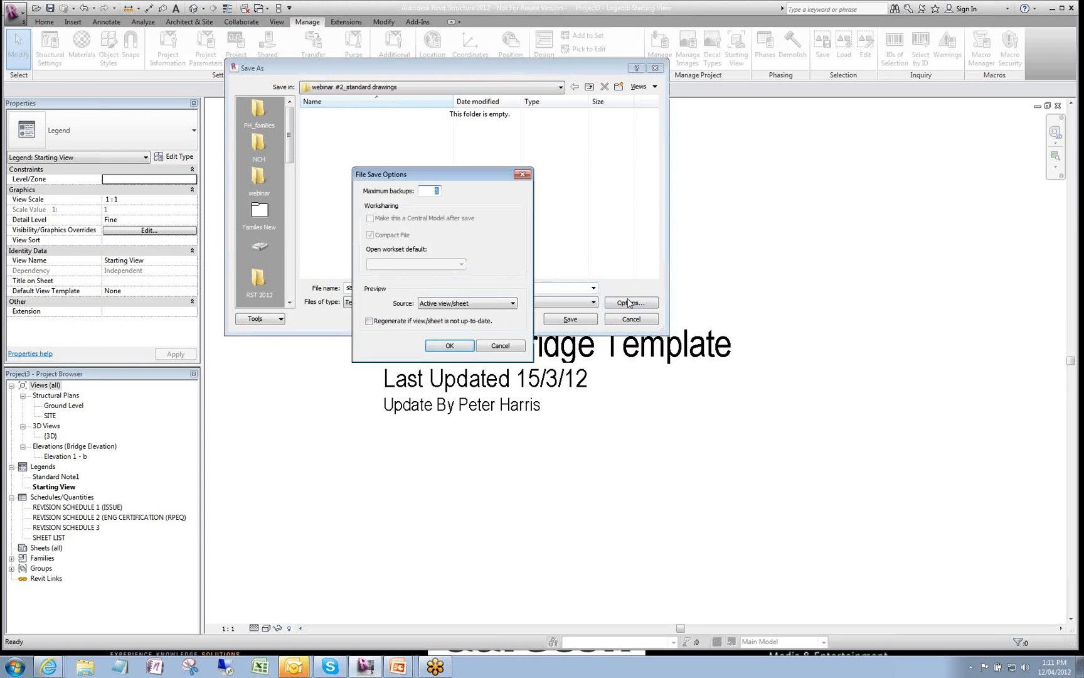
type("1")
left_click(449, 345)
left_click(571, 319)
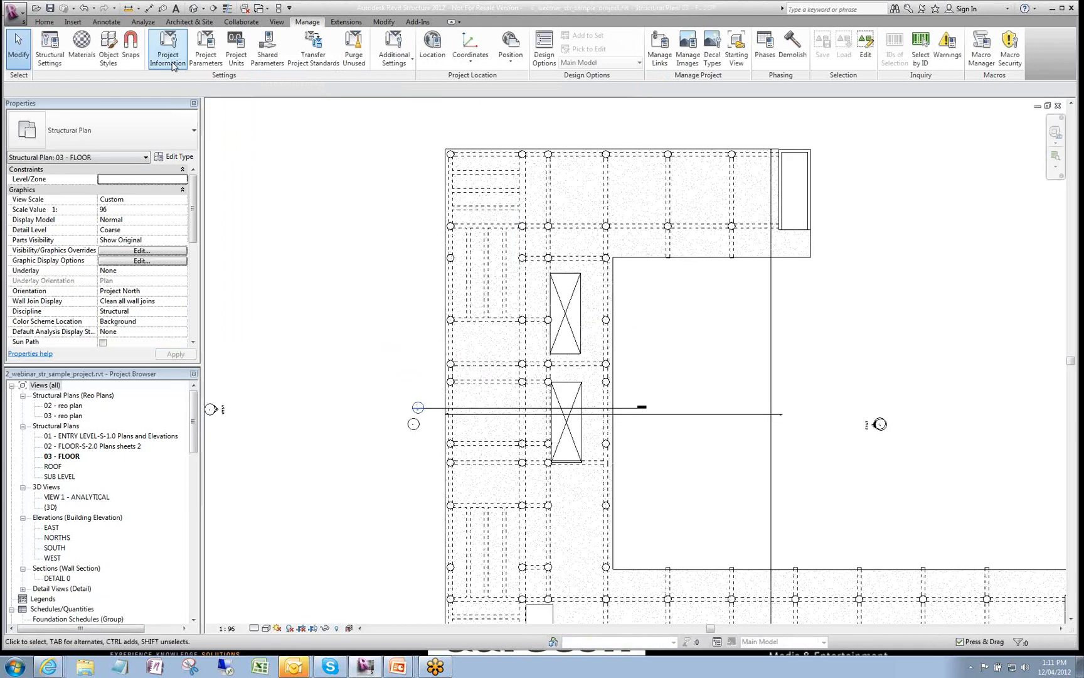
- Create a new project based on sample template1.rte from the webinar #2_standard drawings folder
left_click(14, 12)
mouse_move(36, 56)
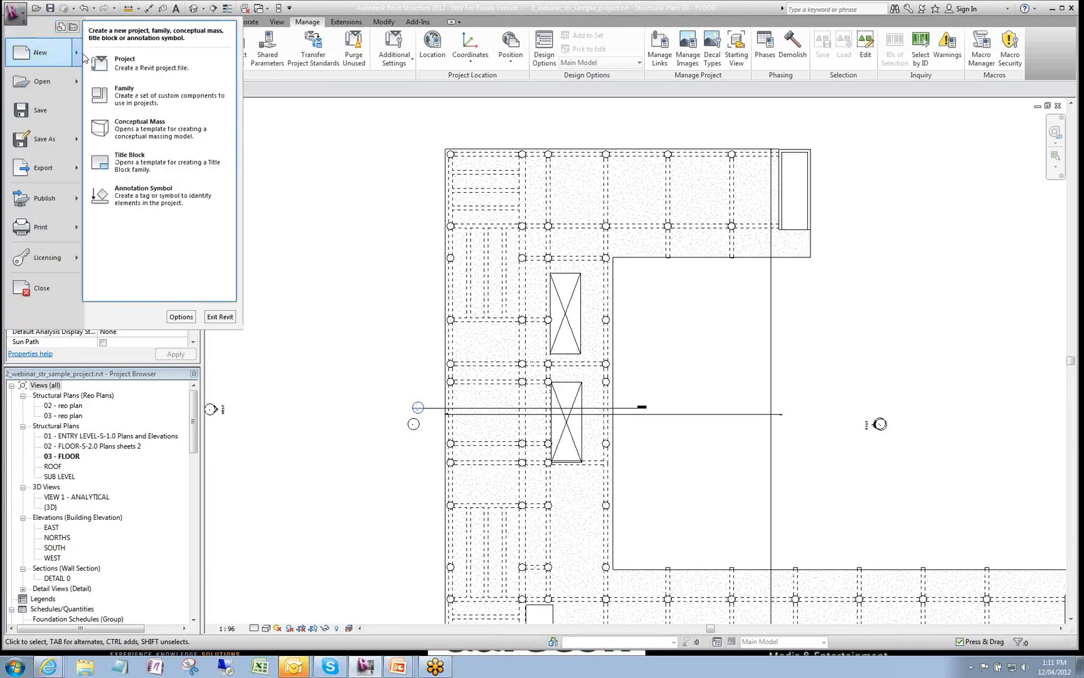
left_click(140, 61)
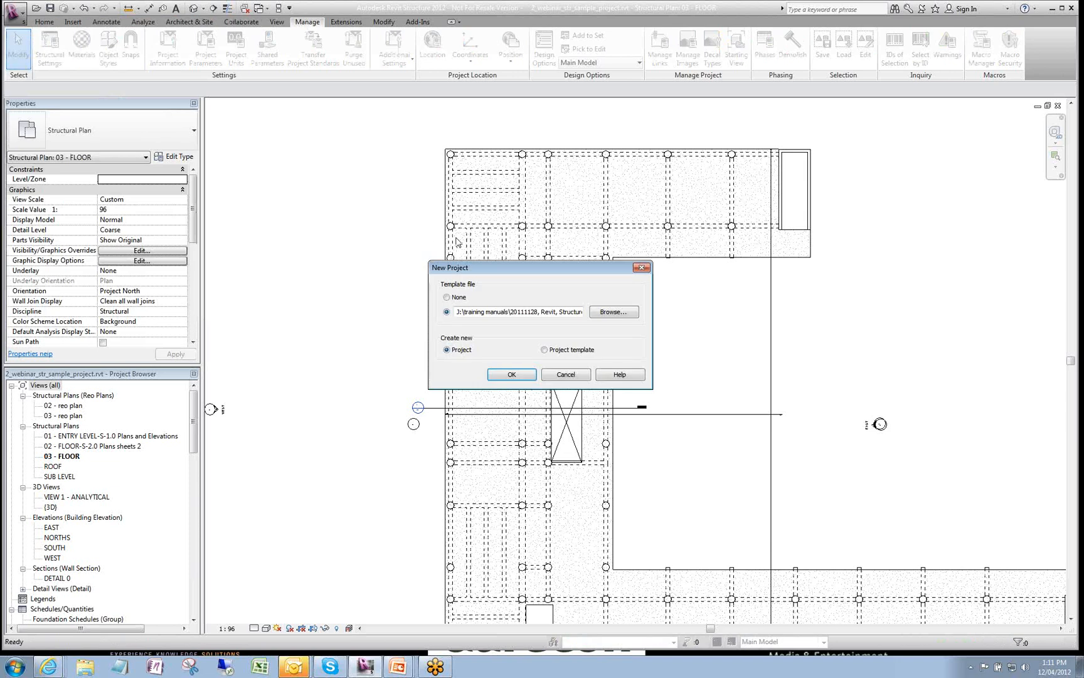
left_click(615, 311)
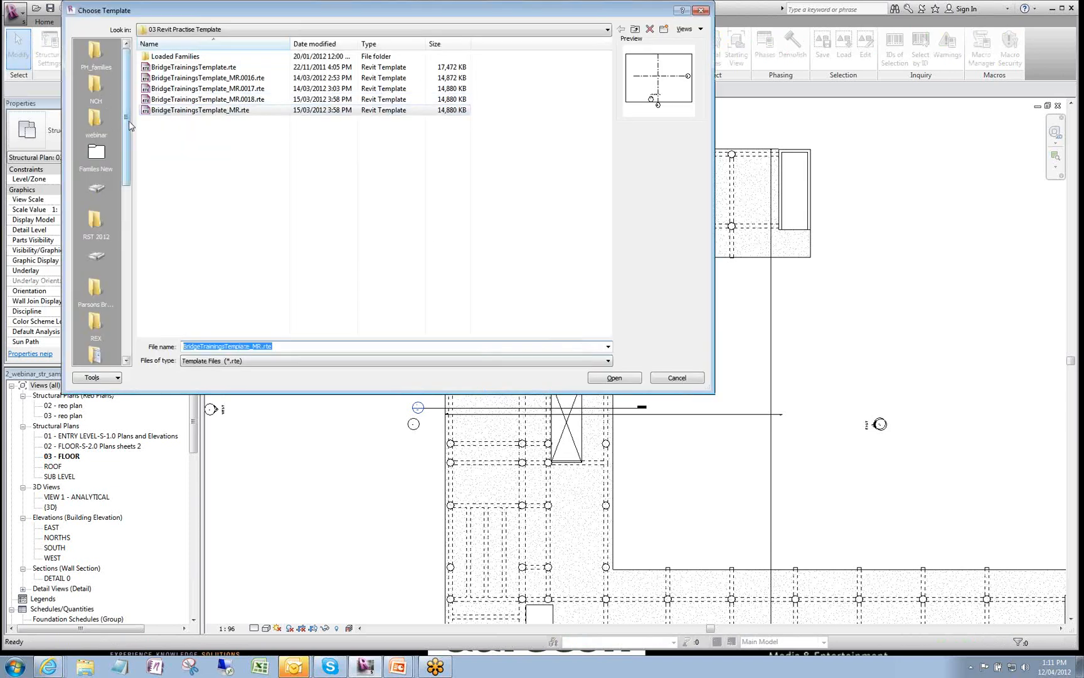
left_click(96, 122)
double_click(171, 67)
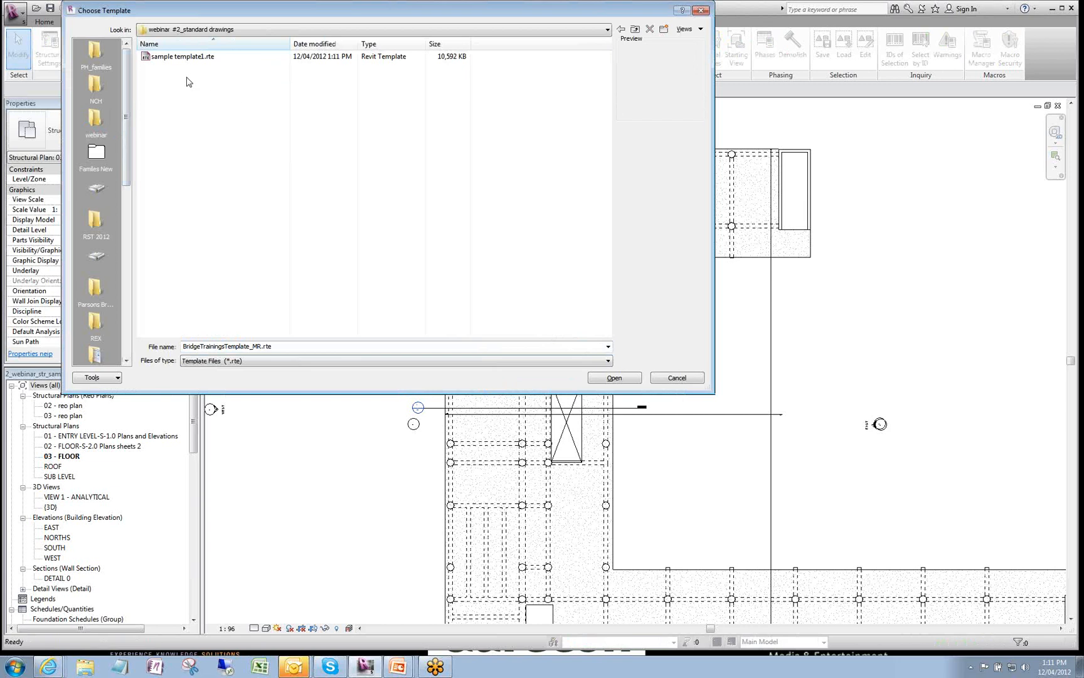
left_click(183, 59)
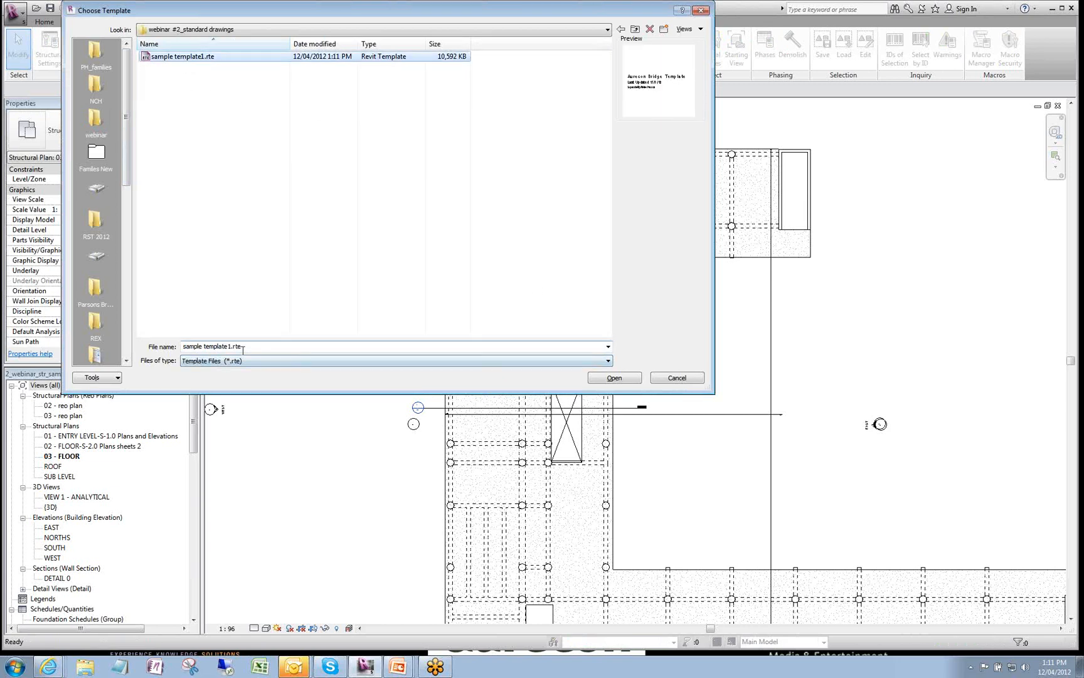
left_click(618, 379)
left_click(511, 375)
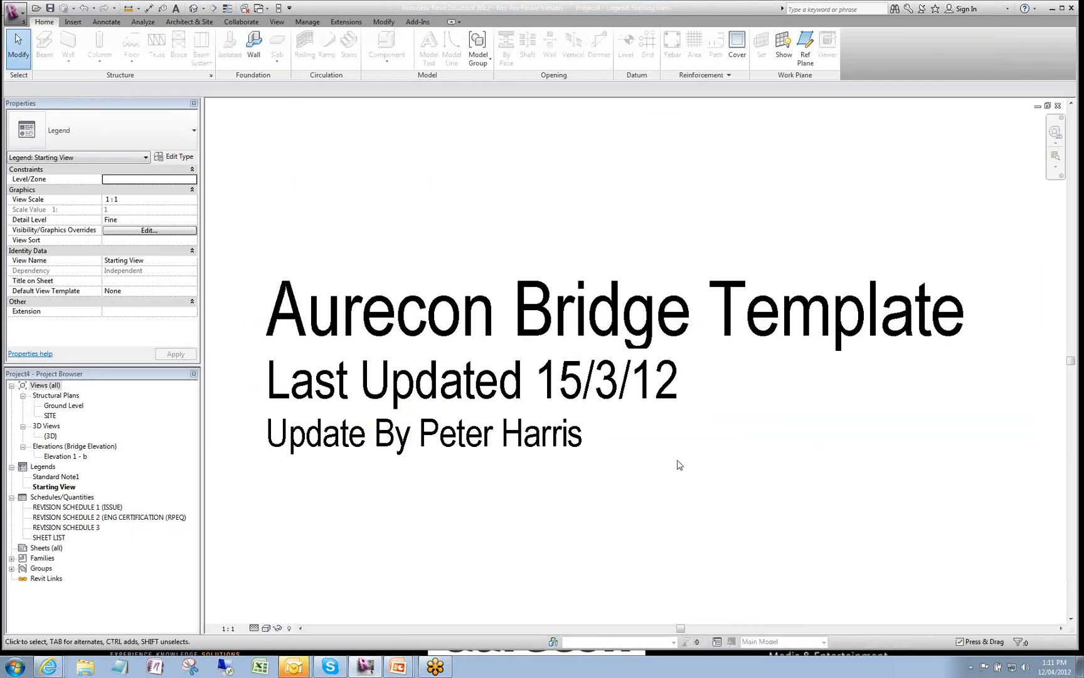
- Examine the list of view templates available in the newly created project without applying any
key("v")
key("t")
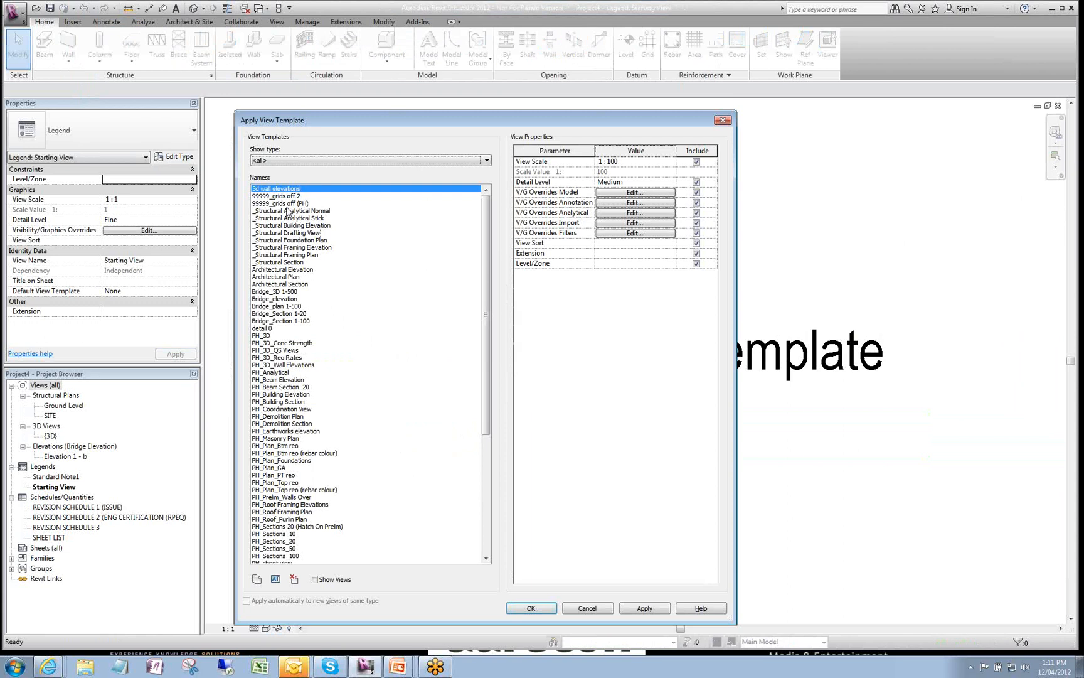
left_click(587, 608)
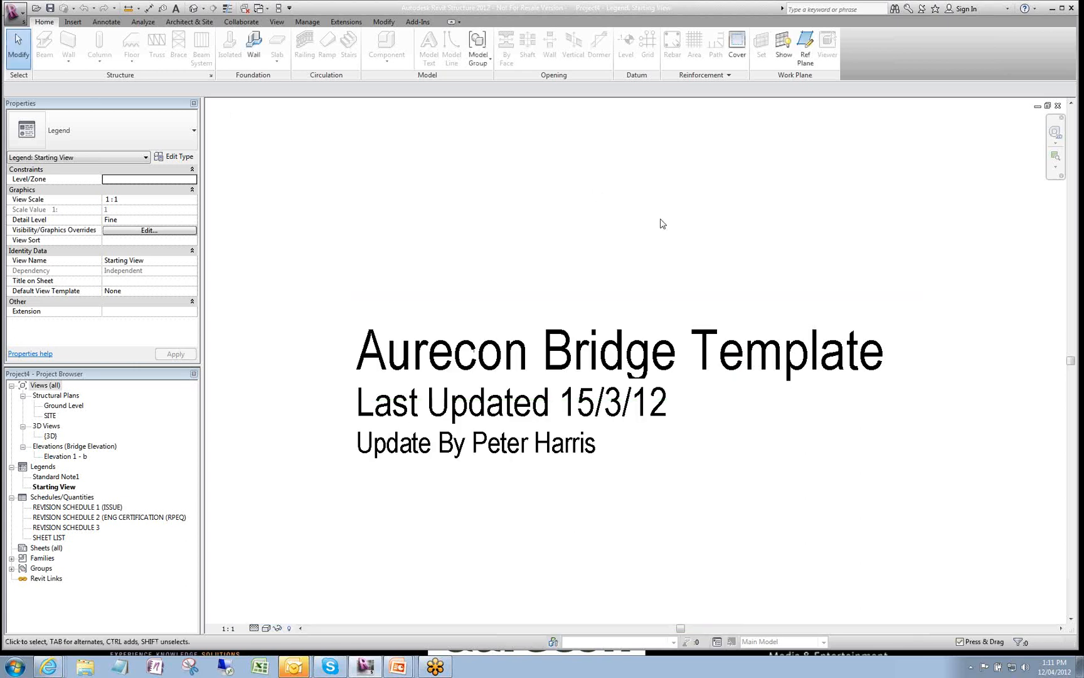
scroll(601, 396, "down", 1)
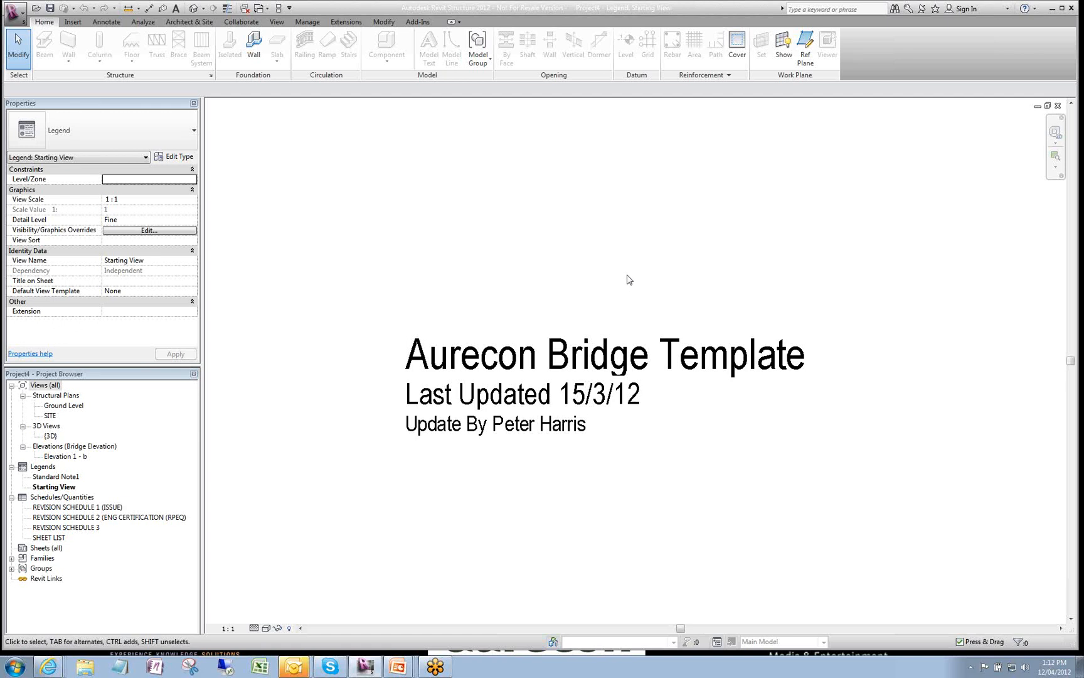
scroll(630, 283, "down", 2)
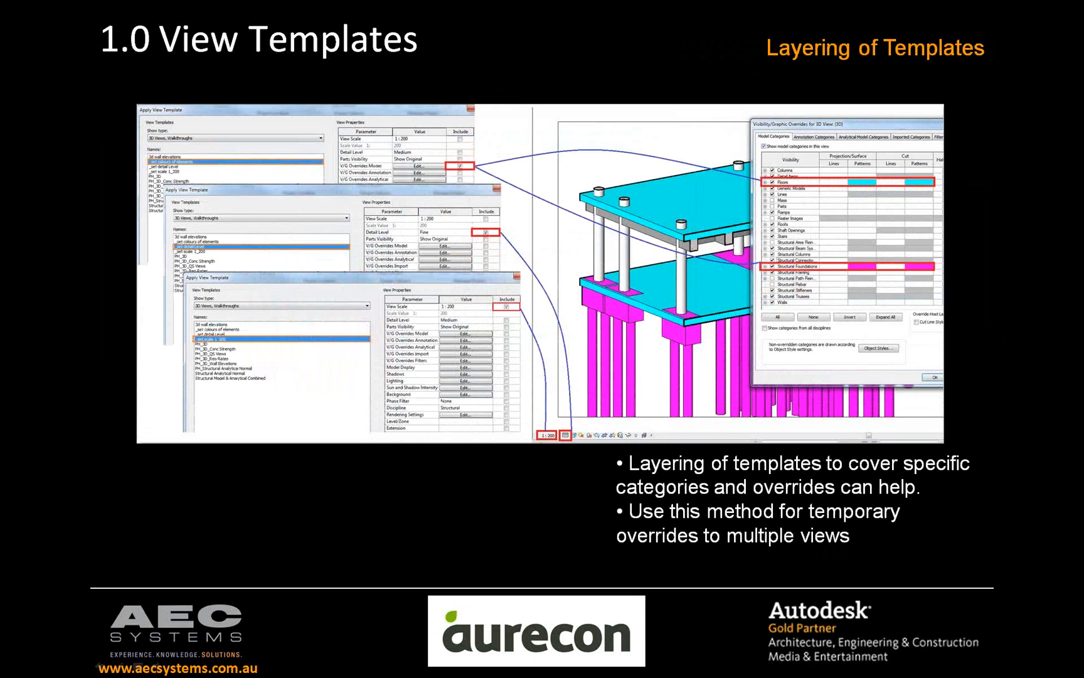
- Switch from the slides back to Revit and look over the 03 - FLOOR plan and its view properties
key("alt+Tab")
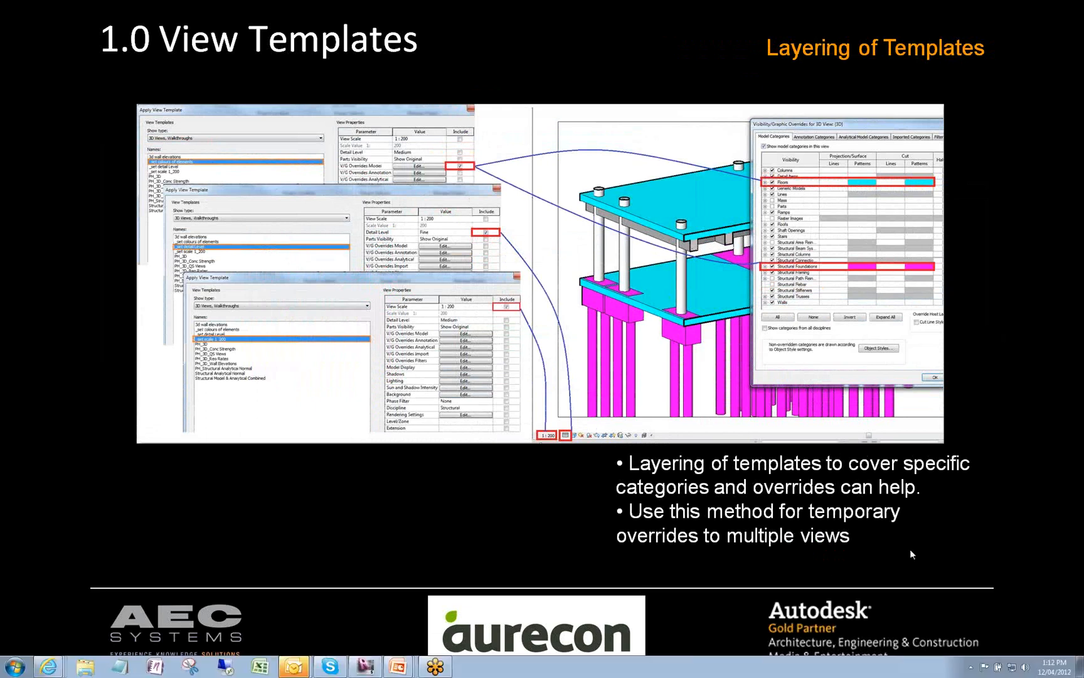
left_click(365, 667)
middle_click_drag(808, 400, 789, 366)
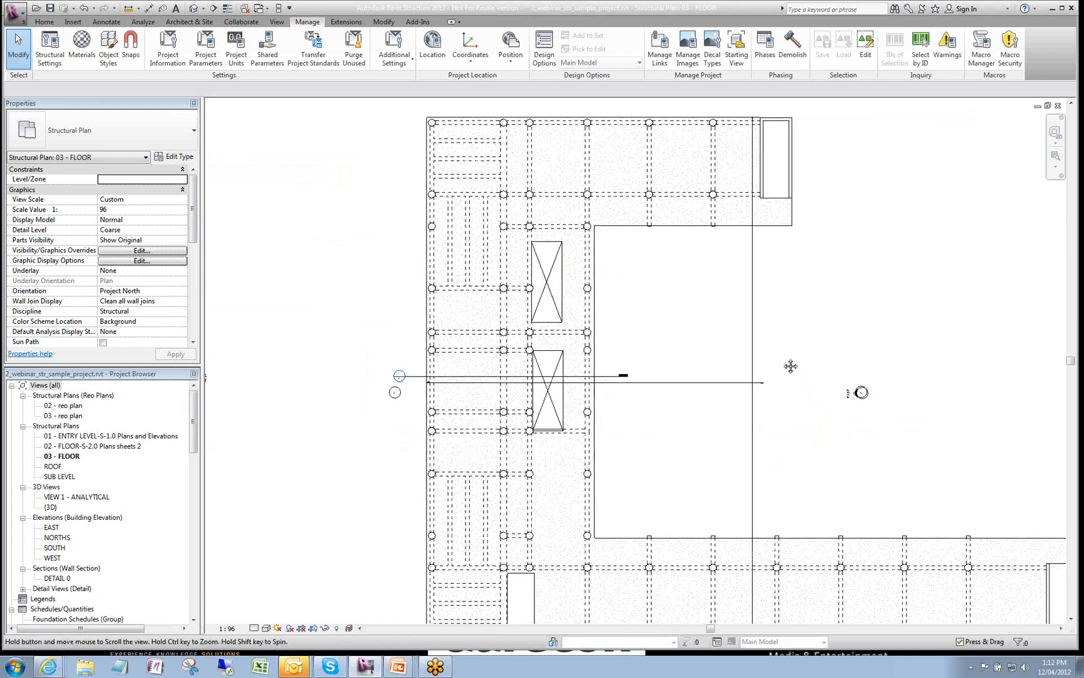
middle_click_drag(679, 318, 711, 327)
middle_click_drag(696, 276, 687, 325)
middle_click_drag(714, 187, 708, 199)
scroll(192, 170, "down", 5)
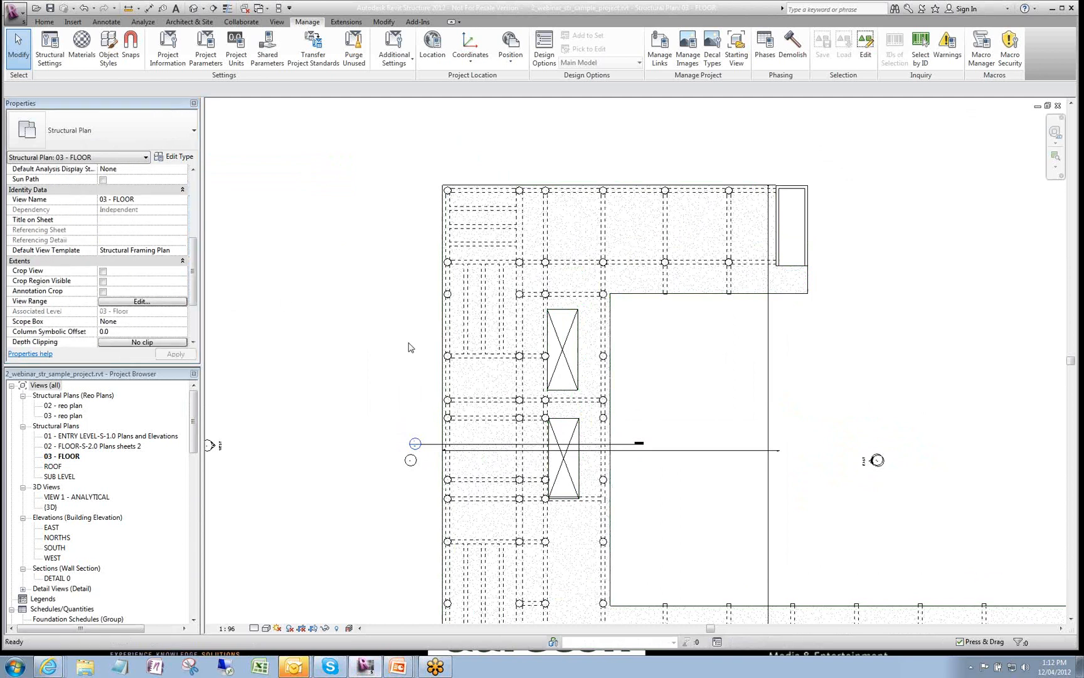
- Apply the 99999_grids off (PH) template to the 03 - FLOOR plan with only V/G Overrides Annotation included
key("v")
key("t")
left_click(288, 197)
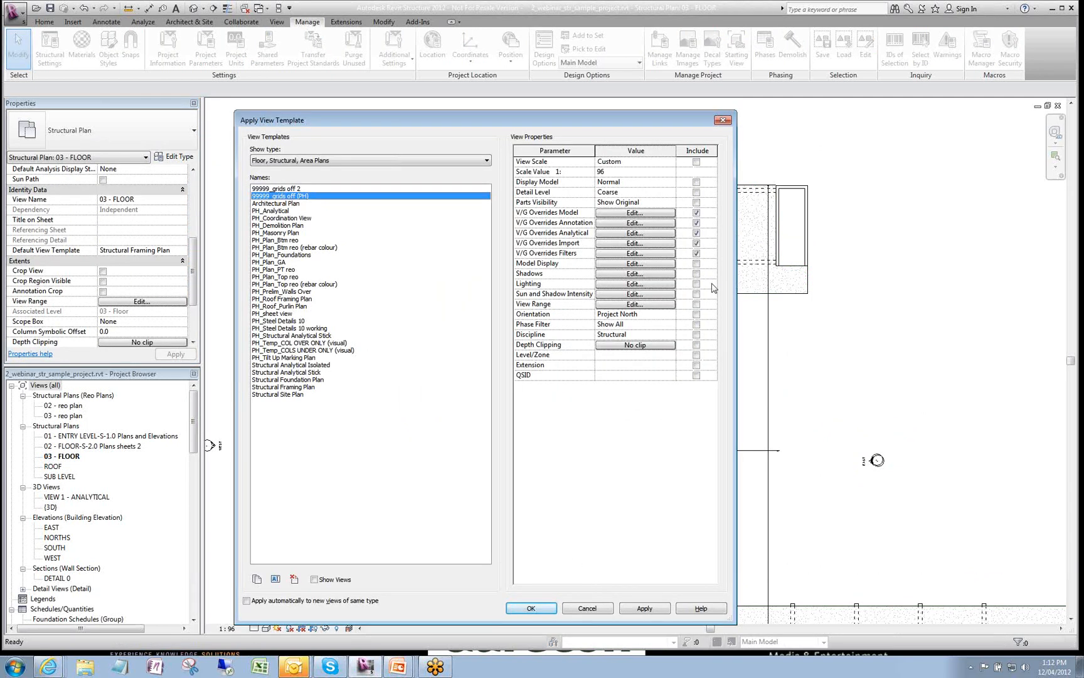
left_click(696, 254)
left_click(697, 243)
left_click(696, 233)
left_click(697, 213)
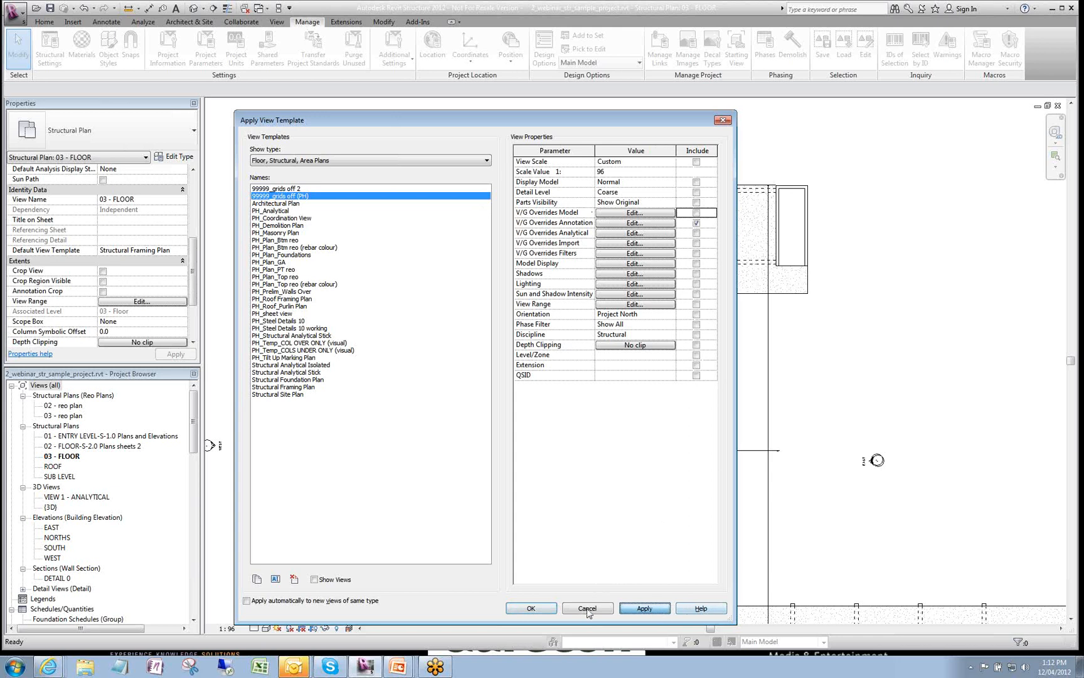
left_click(539, 609)
middle_click_drag(838, 336, 826, 283)
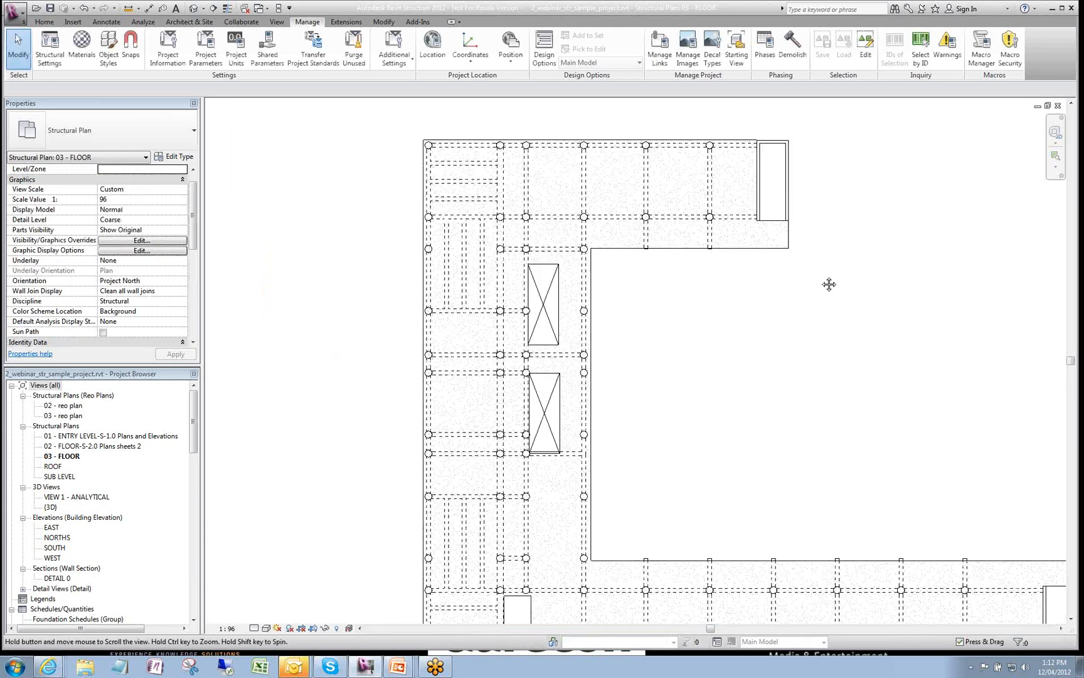
- Override the Floors category's projection line colour to magenta in the 02 - FLOOR-S-2.0 plan and apply it
double_click(66, 446)
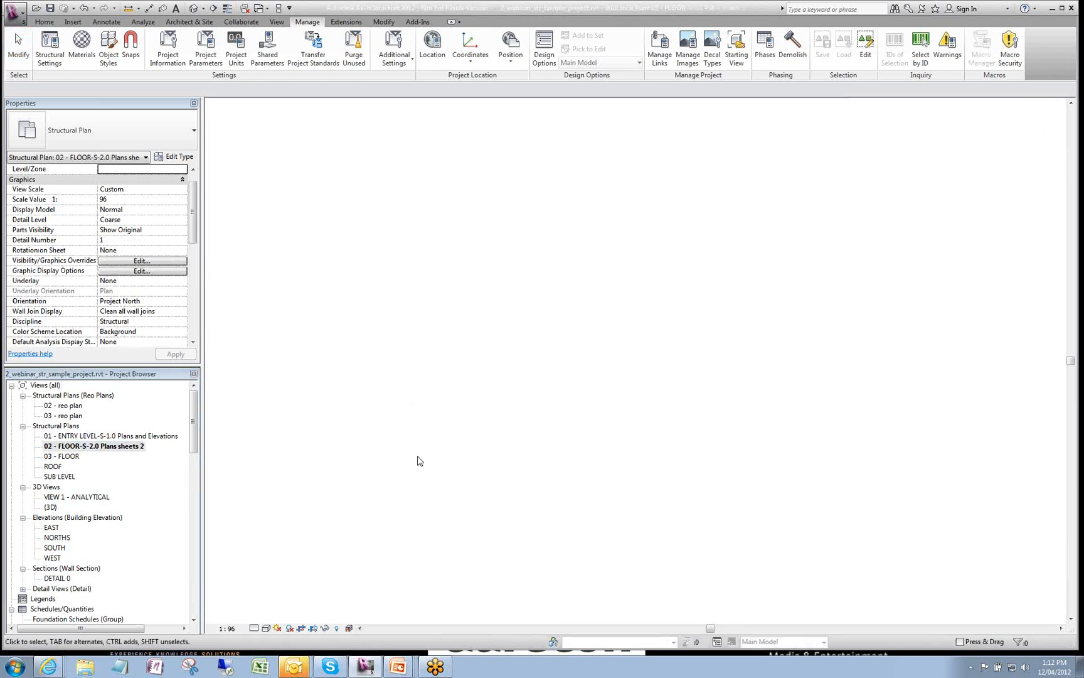
scroll(631, 262, "up", 5)
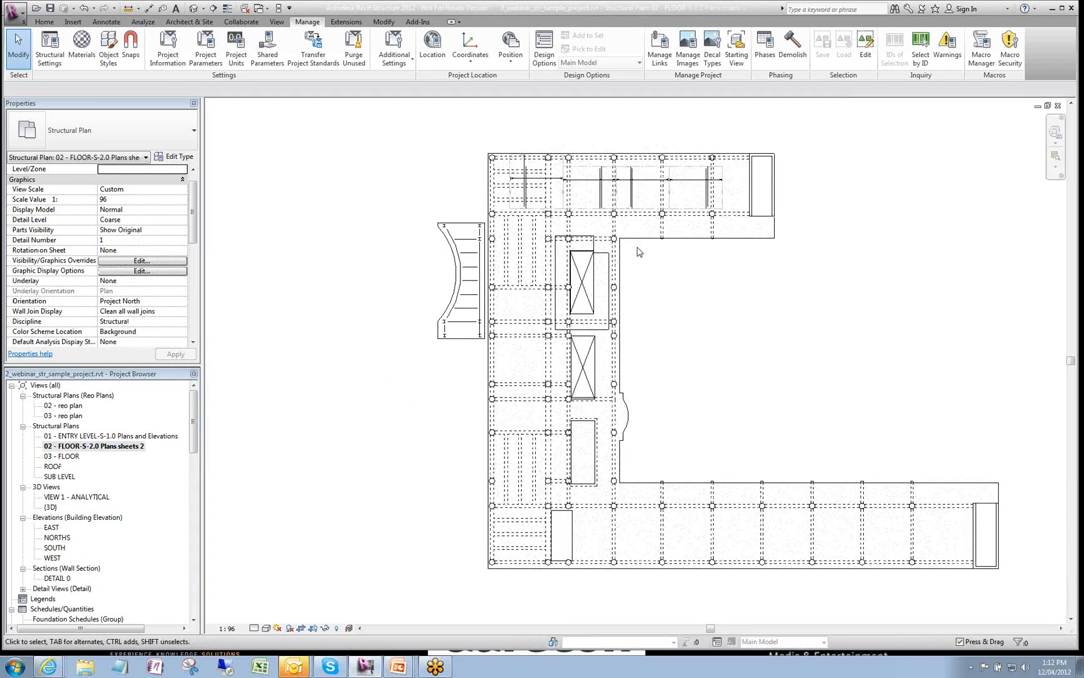
key("v")
key("g")
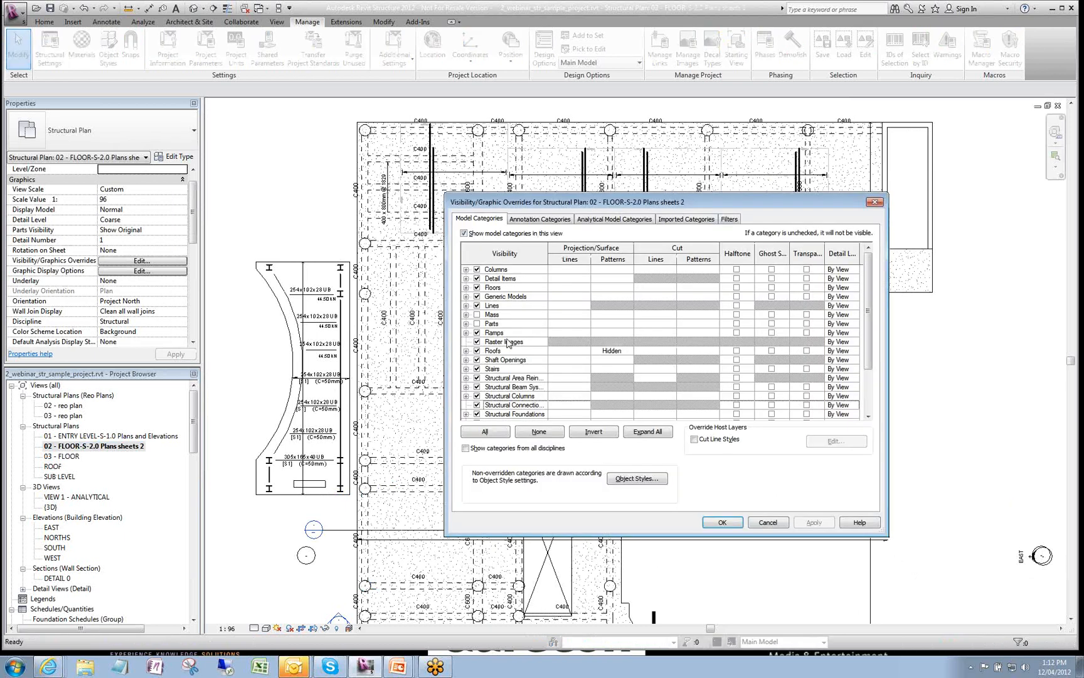
left_click(498, 288)
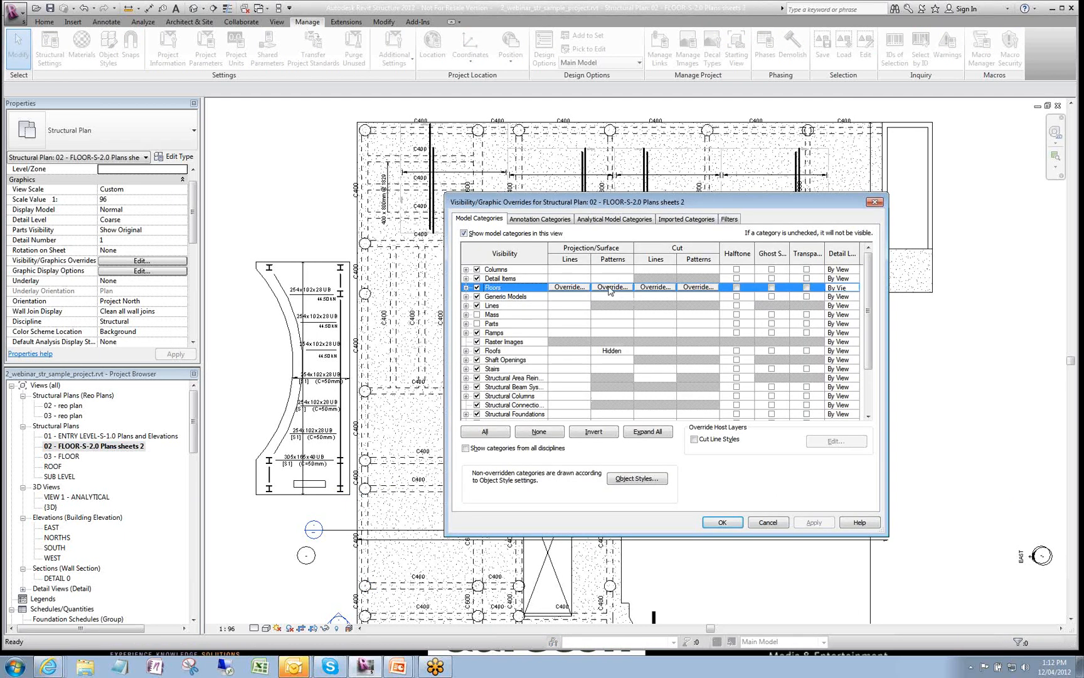
left_click(578, 289)
left_click(516, 241)
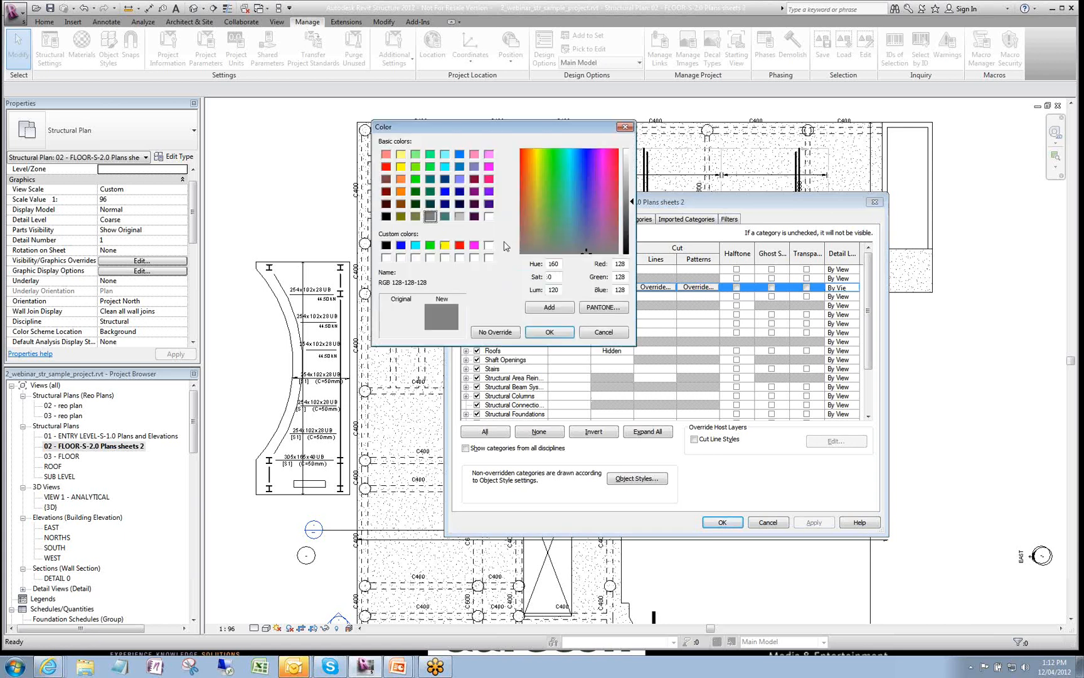
left_click(475, 245)
left_click(550, 332)
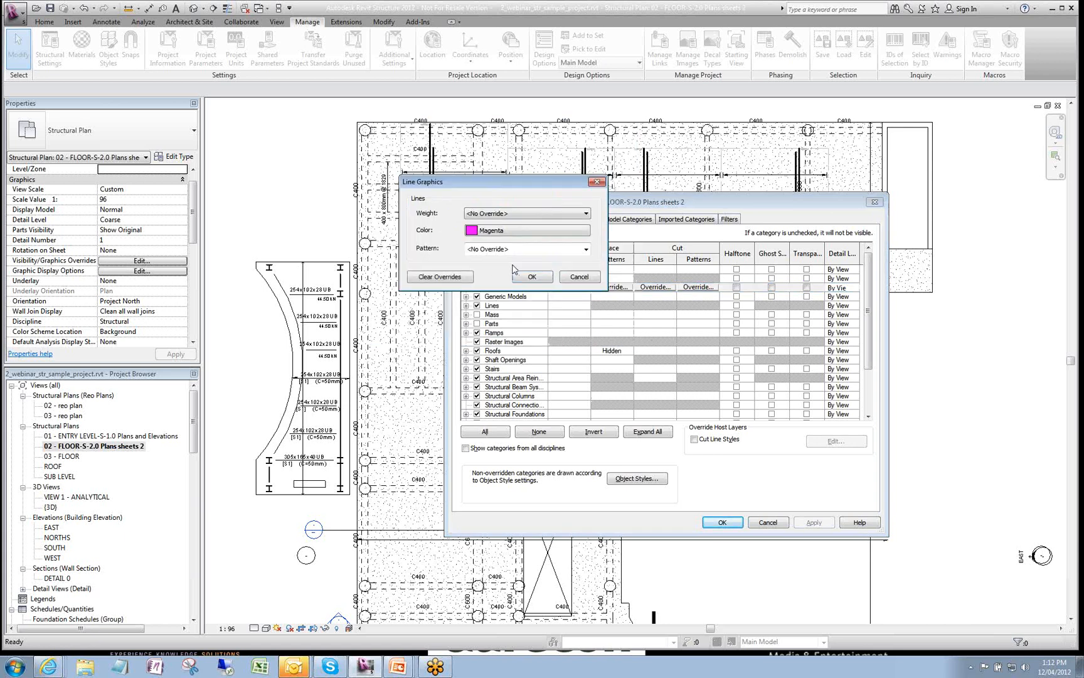
left_click(481, 214)
left_click(496, 233)
left_click(532, 277)
left_click(814, 522)
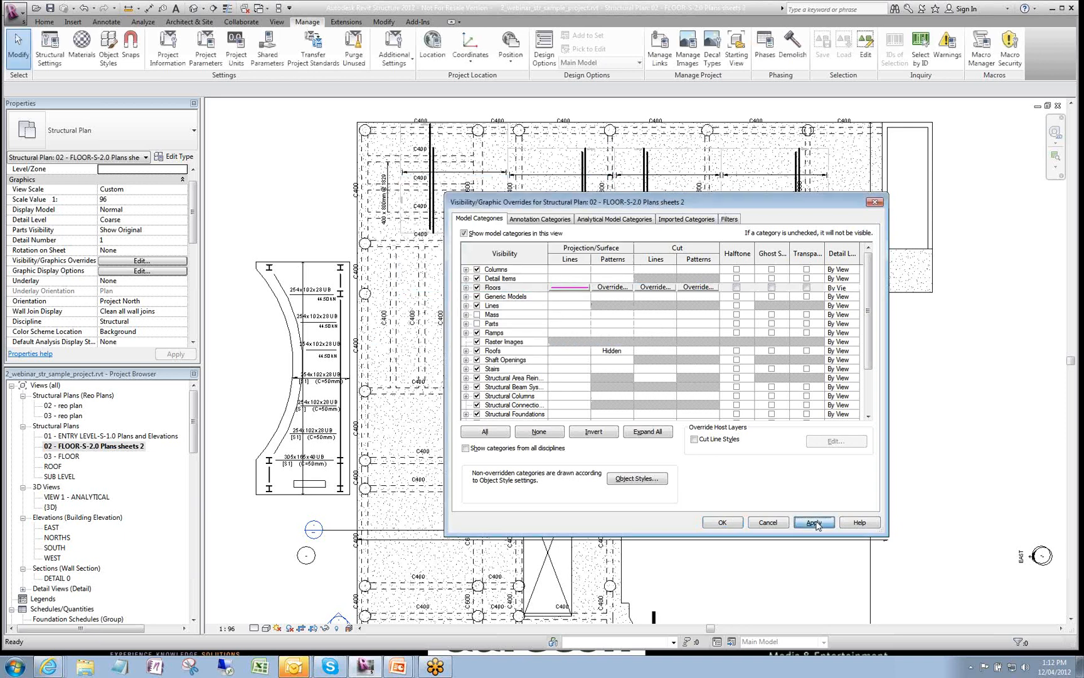
- Override the Floors projection/surface pattern in the same plan with Solid fill coloured RGB 128-255-255, and accept the visibility overrides
left_click(620, 291)
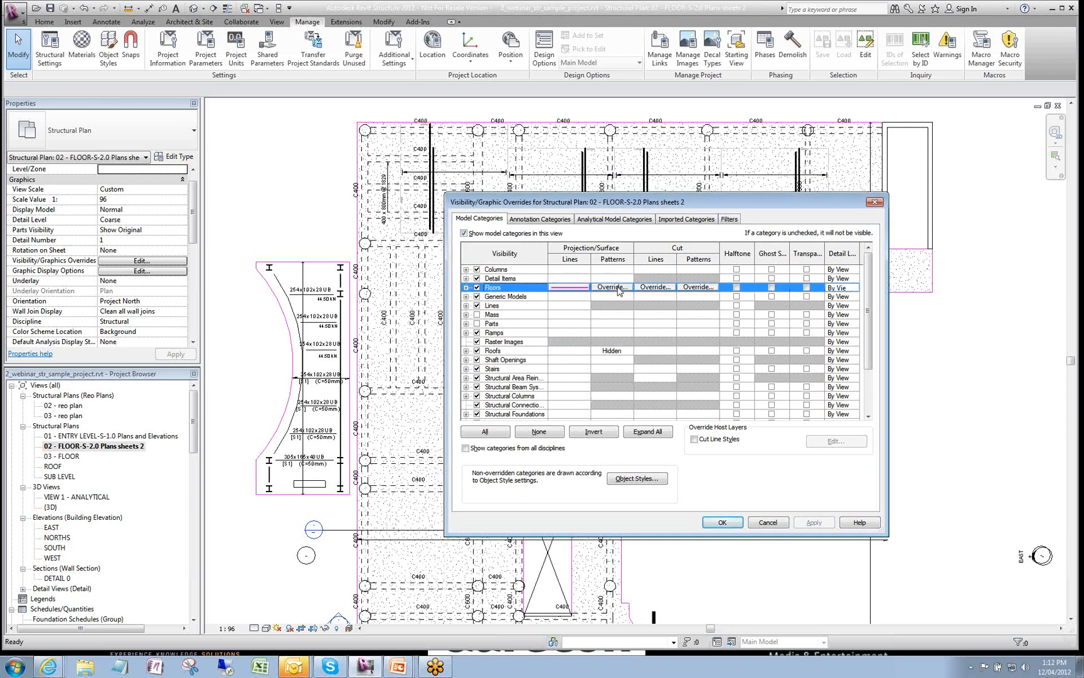
left_click(615, 288)
left_click(534, 341)
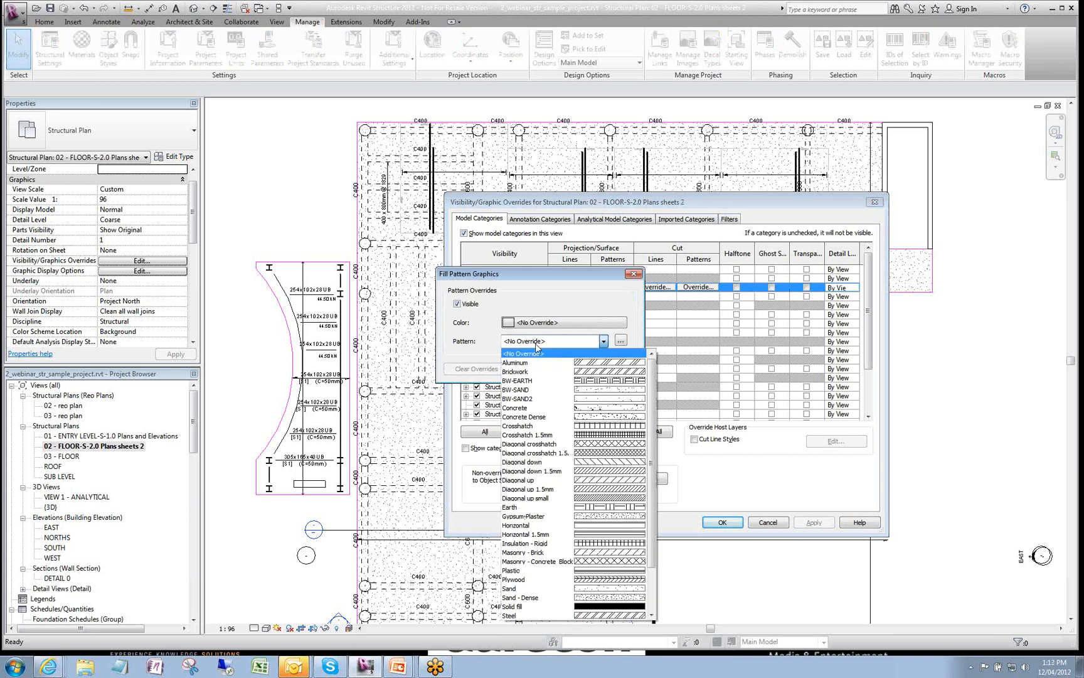
scroll(621, 534, "down", 2)
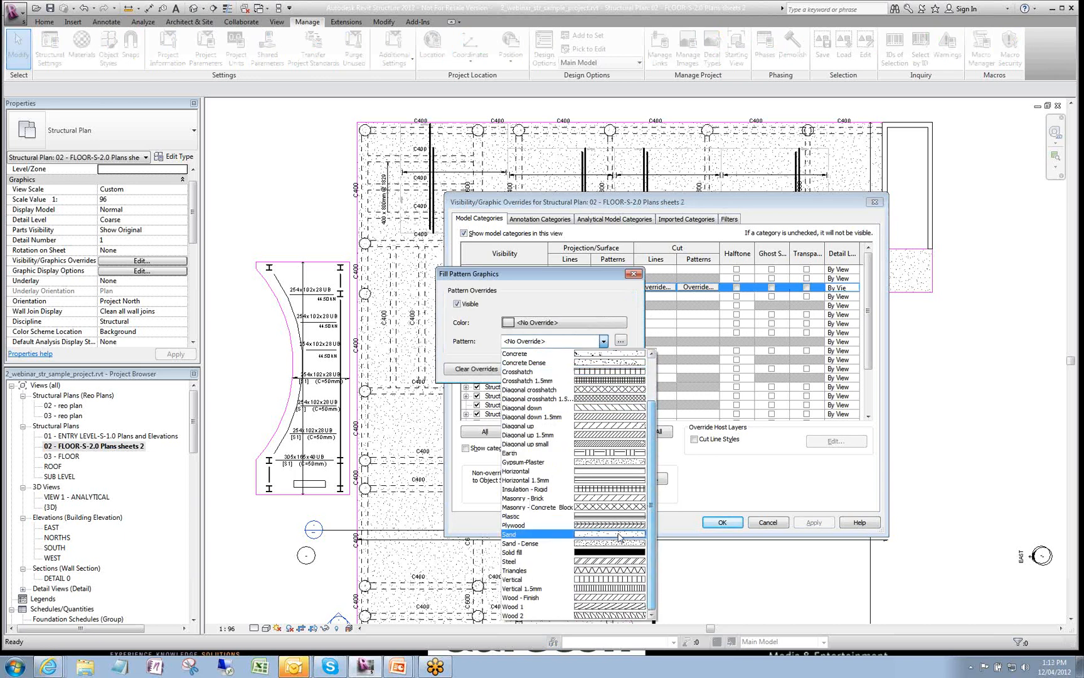
left_click(618, 552)
left_click(539, 321)
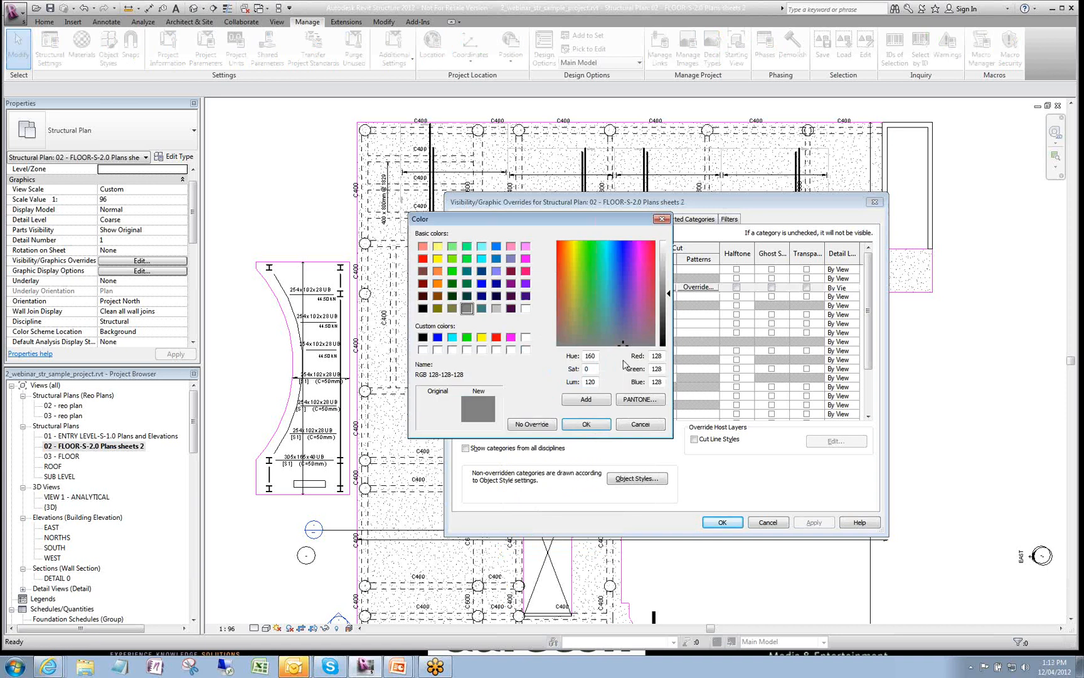
left_click(525, 247)
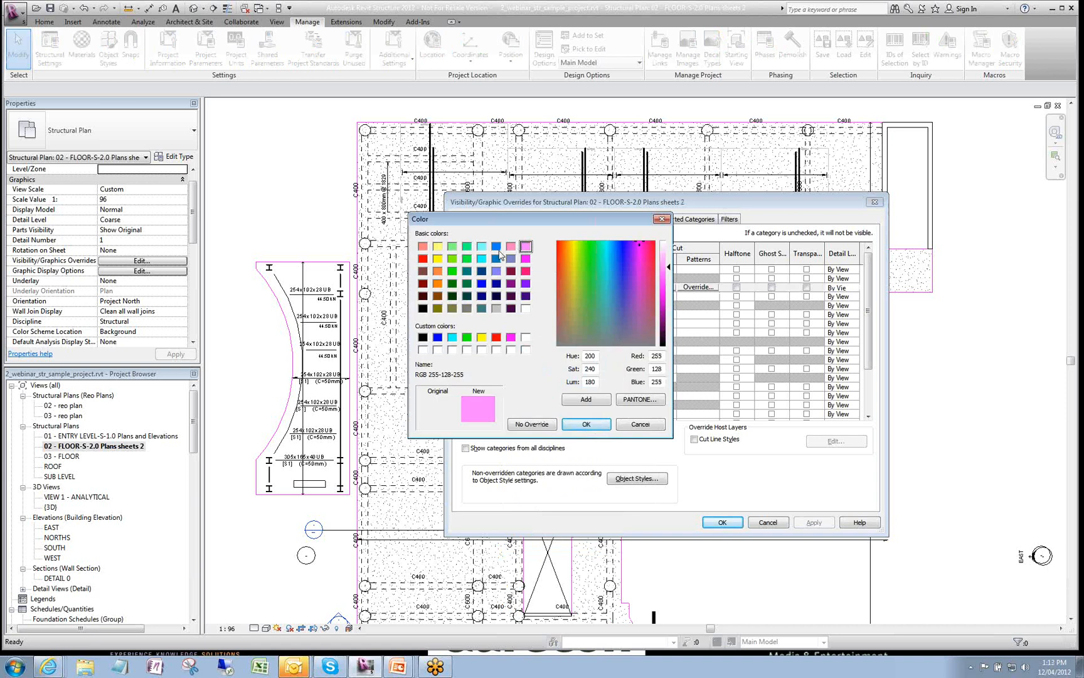
left_click(496, 247)
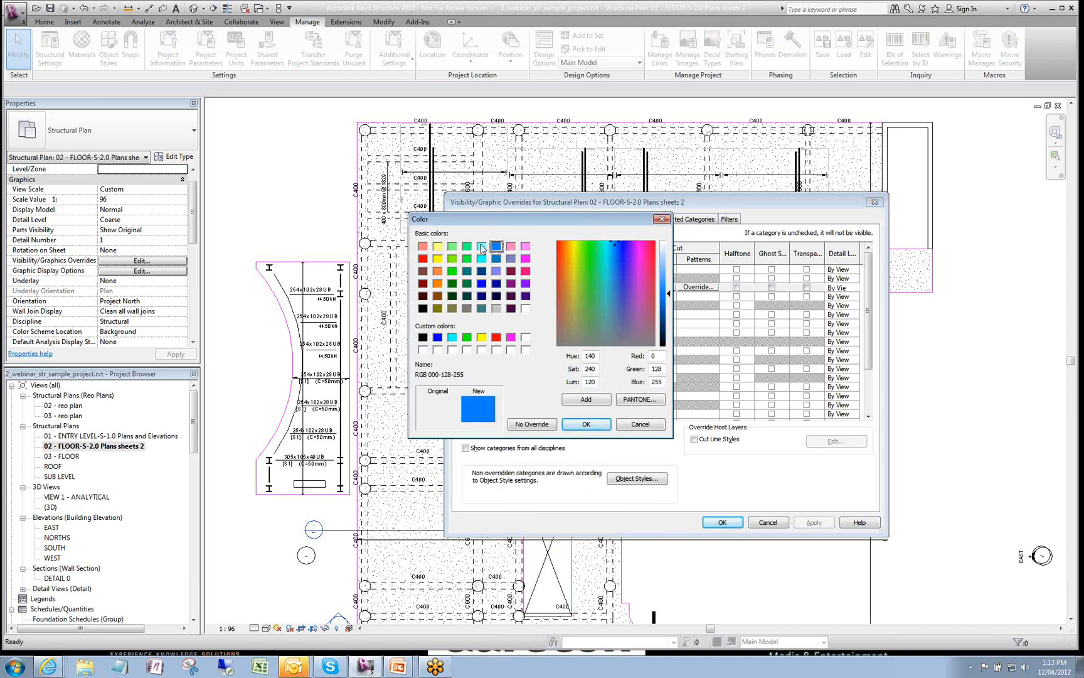
left_click(481, 247)
left_click(591, 425)
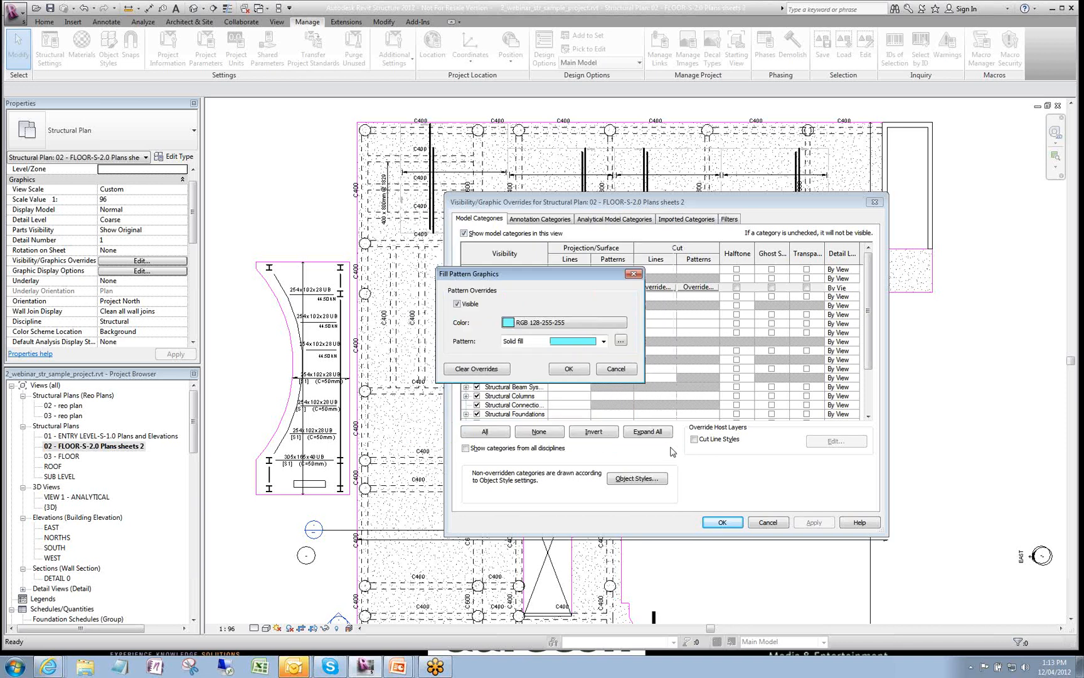
left_click(576, 370)
left_click(815, 523)
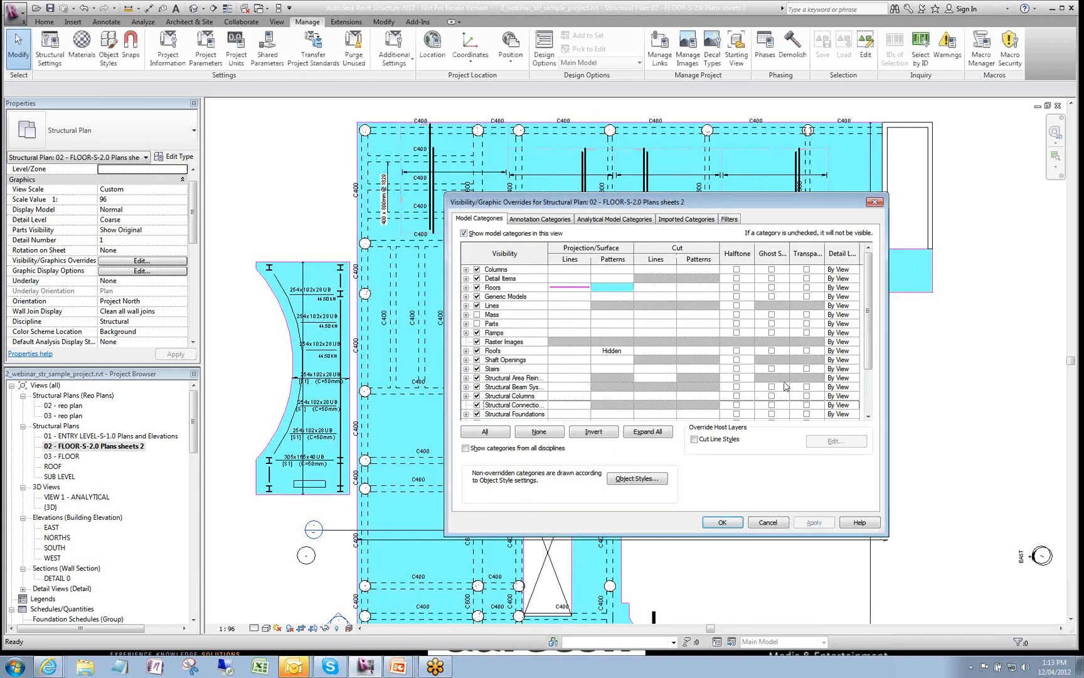
left_click(723, 523)
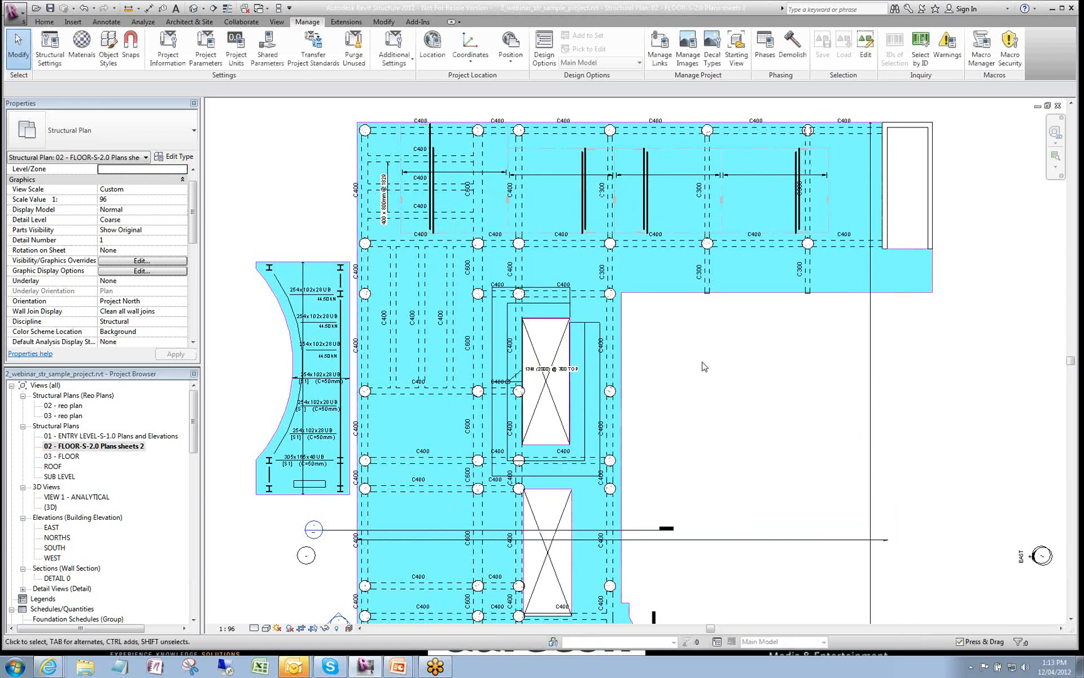
- Open the ROOF structural plan and set its view scale to 1:100
scroll(739, 346, "down", 2)
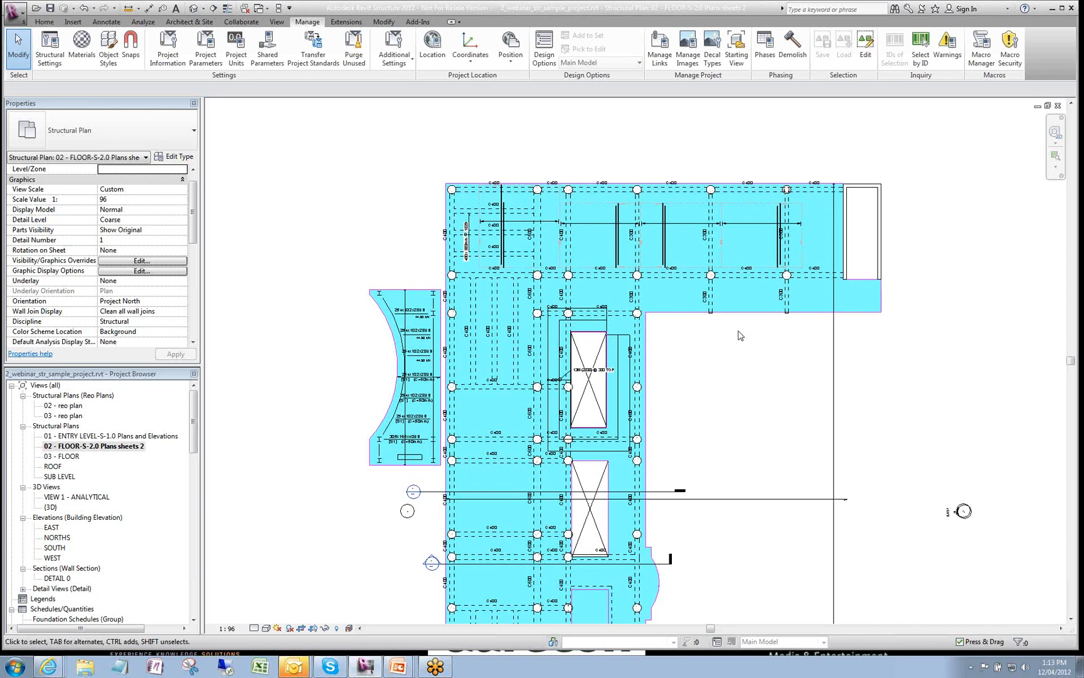
middle_click_drag(738, 322, 728, 293)
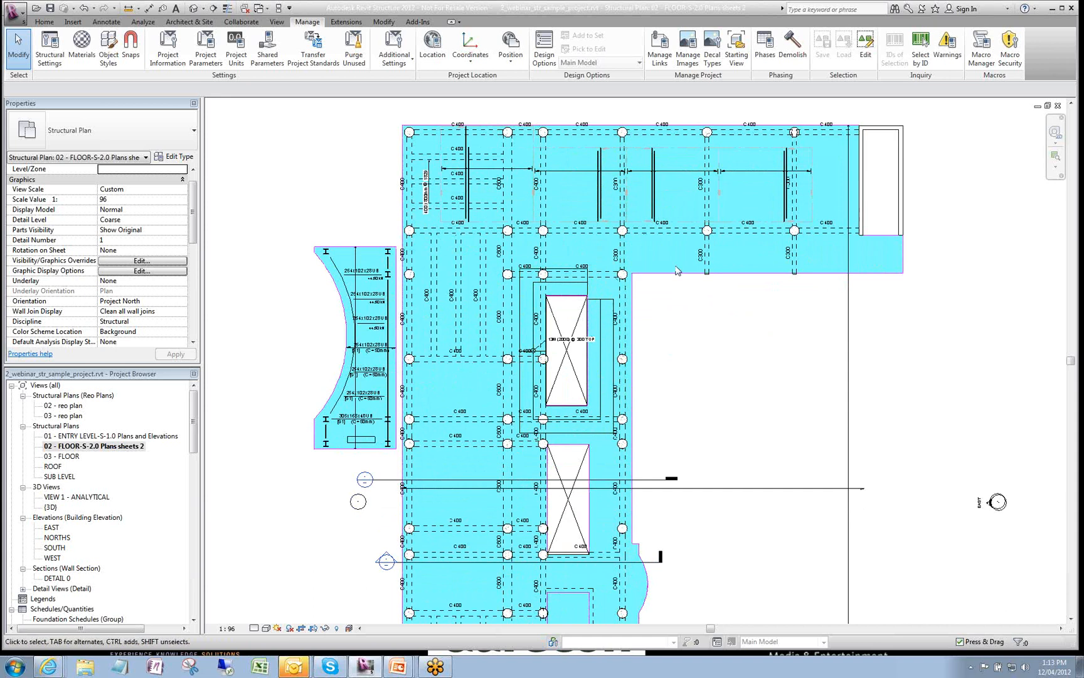
middle_click_drag(813, 383, 807, 389)
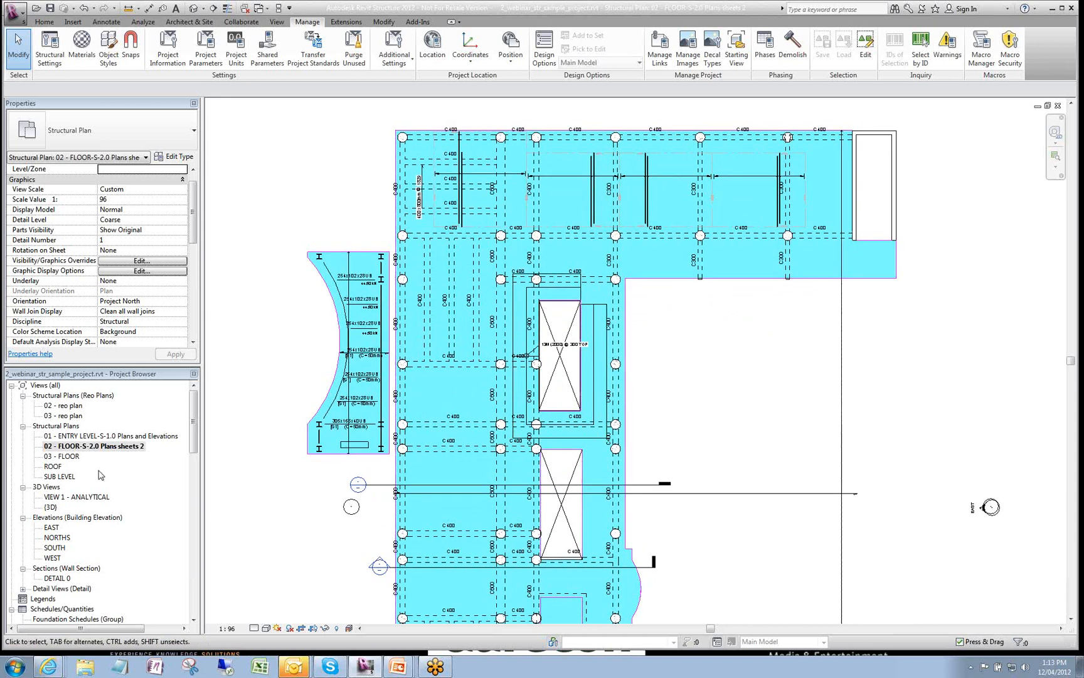
left_click(55, 476)
double_click(55, 477)
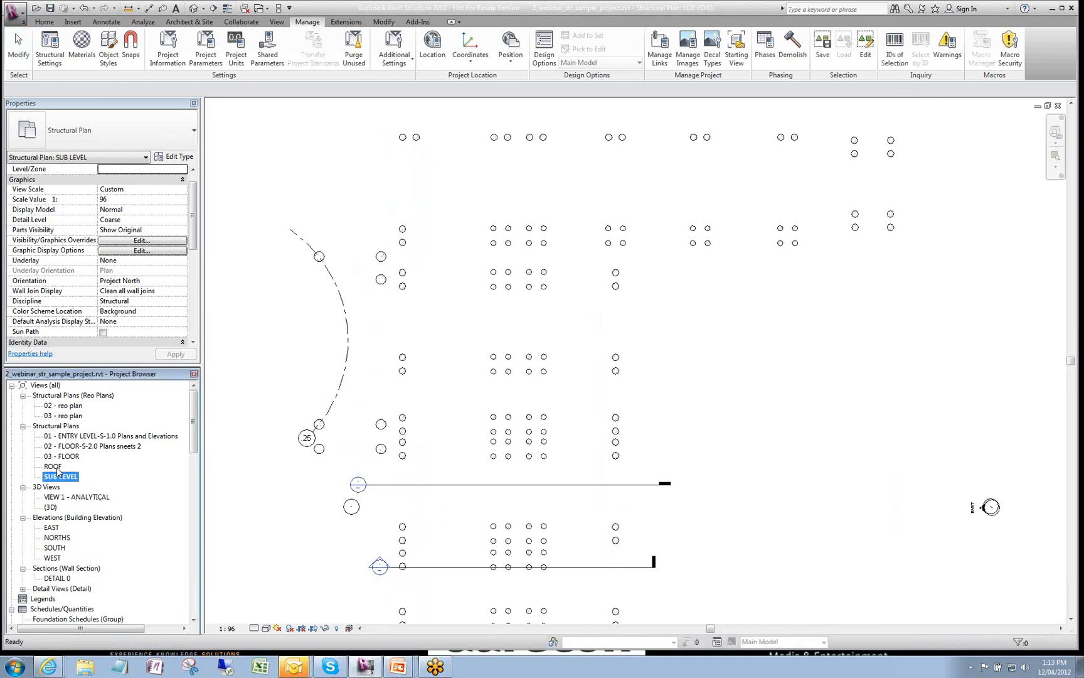
double_click(54, 466)
left_click(228, 629)
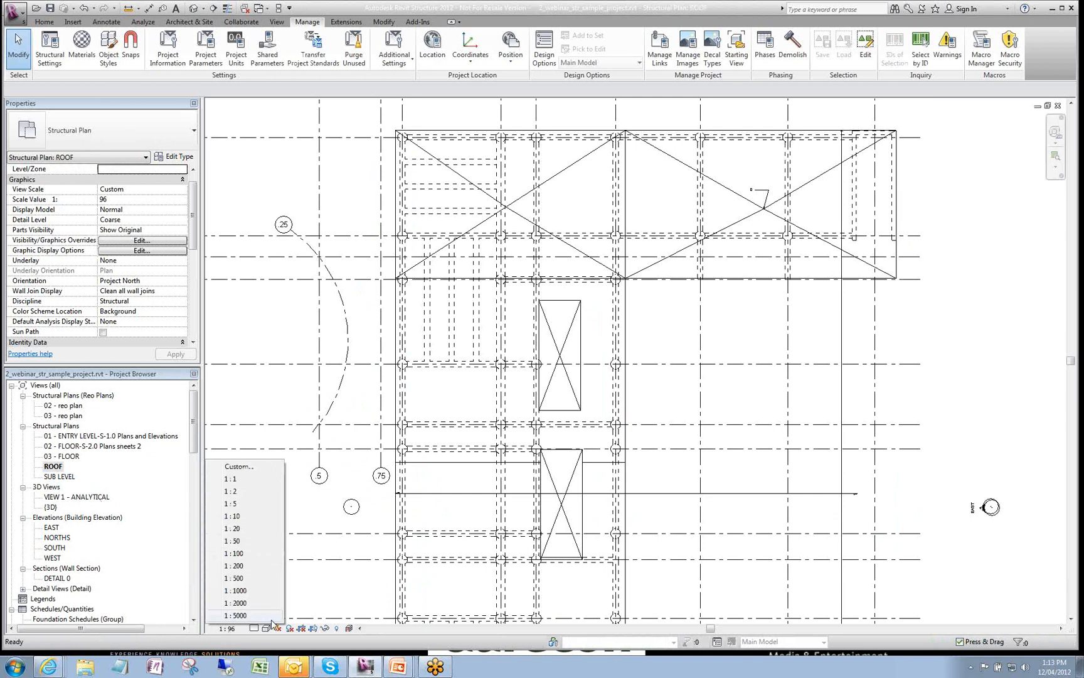
left_click(247, 555)
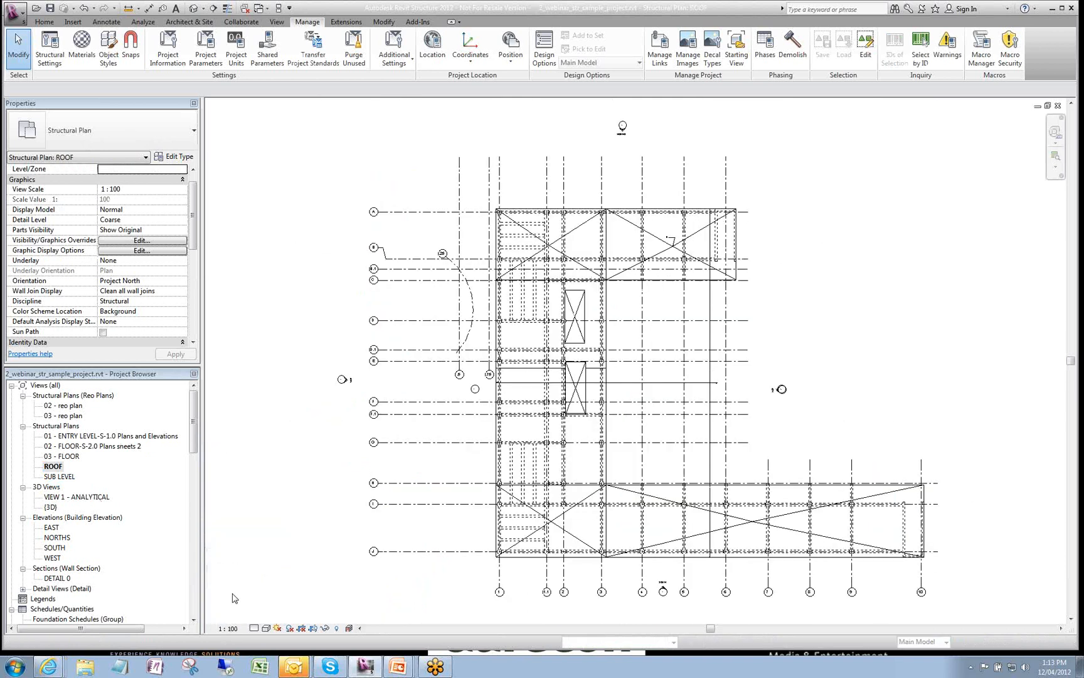
- Create a view template from the ROOF plan named 99999_scale only 1_100
right_click(53, 467)
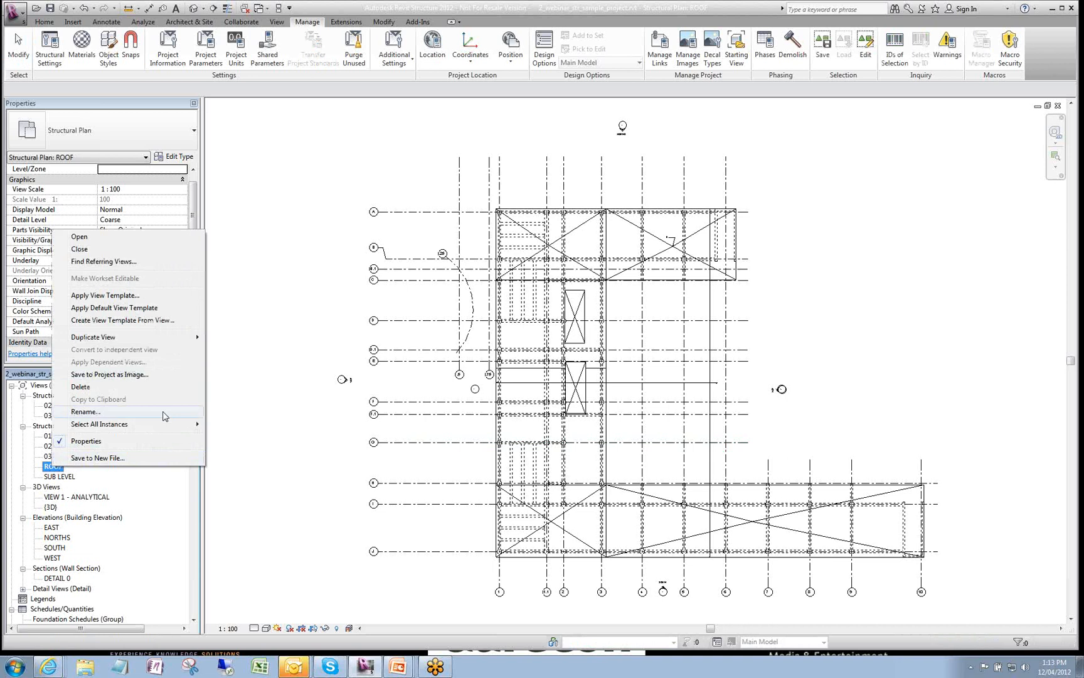
left_click(123, 320)
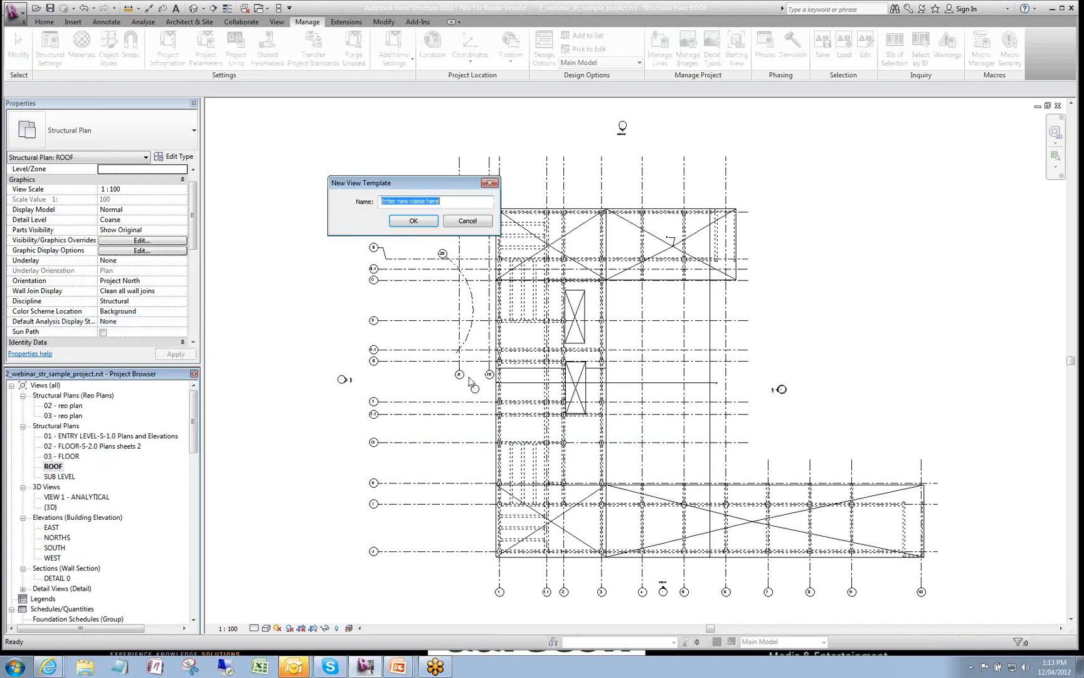
type("99999_scale only 1_100")
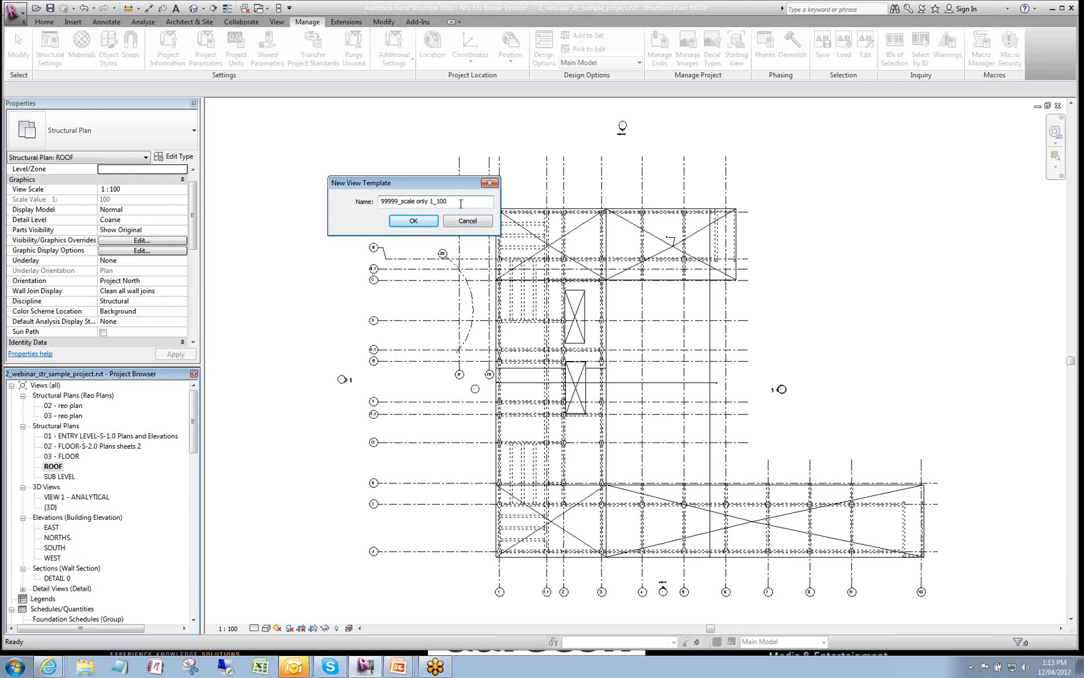
left_click(413, 220)
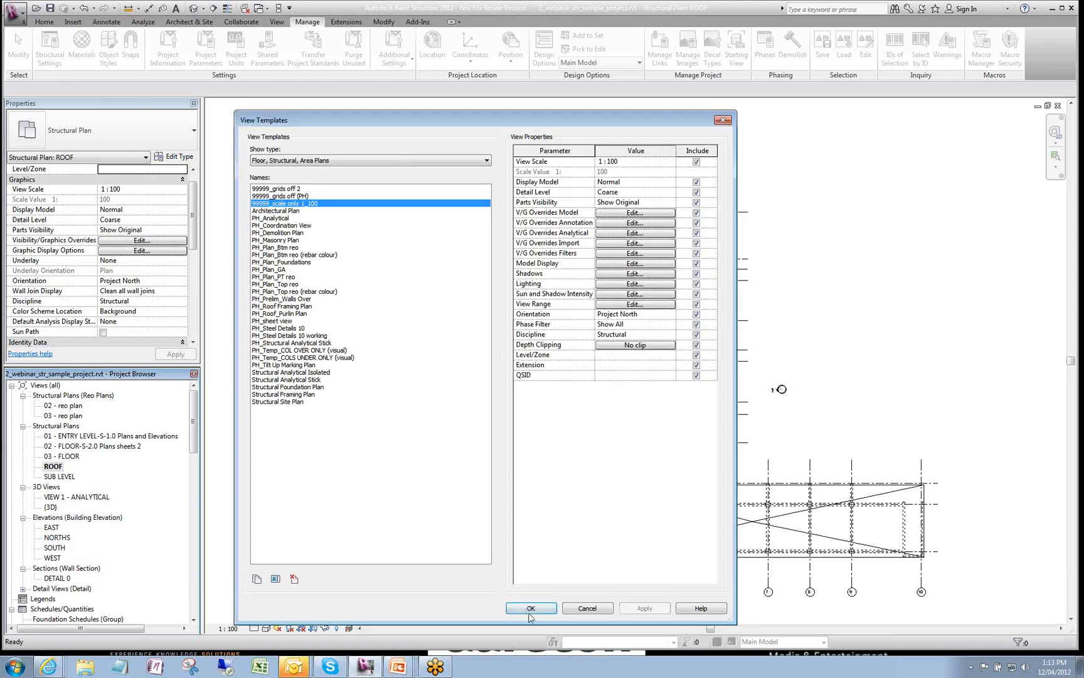
- Leave only View Scale included in the 99999_scale only 1_100 template, exclude all other view properties, and accept the template
left_click(697, 182)
left_click(696, 193)
left_click(696, 202)
left_click(697, 213)
left_click(697, 233)
left_click(697, 223)
left_click(697, 233)
left_click(696, 243)
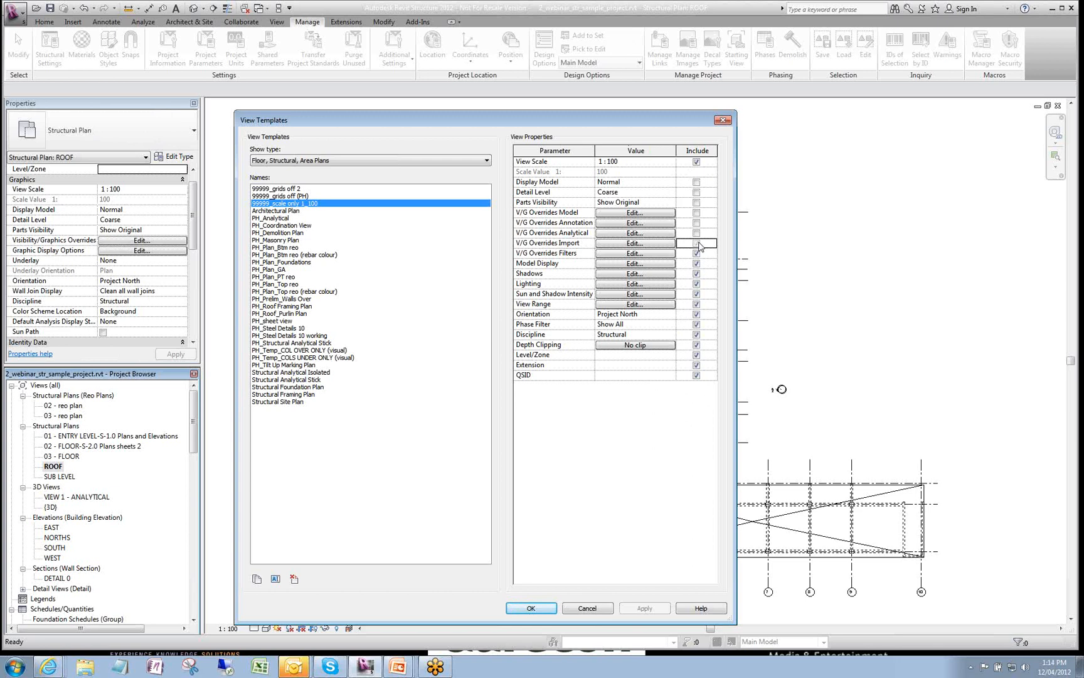
left_click(696, 253)
left_click(696, 263)
left_click(696, 274)
left_click(697, 284)
left_click(696, 294)
left_click(697, 304)
left_click(696, 314)
left_click(696, 324)
left_click(697, 334)
left_click(696, 345)
left_click(696, 355)
left_click(697, 365)
left_click(697, 375)
left_click(697, 274)
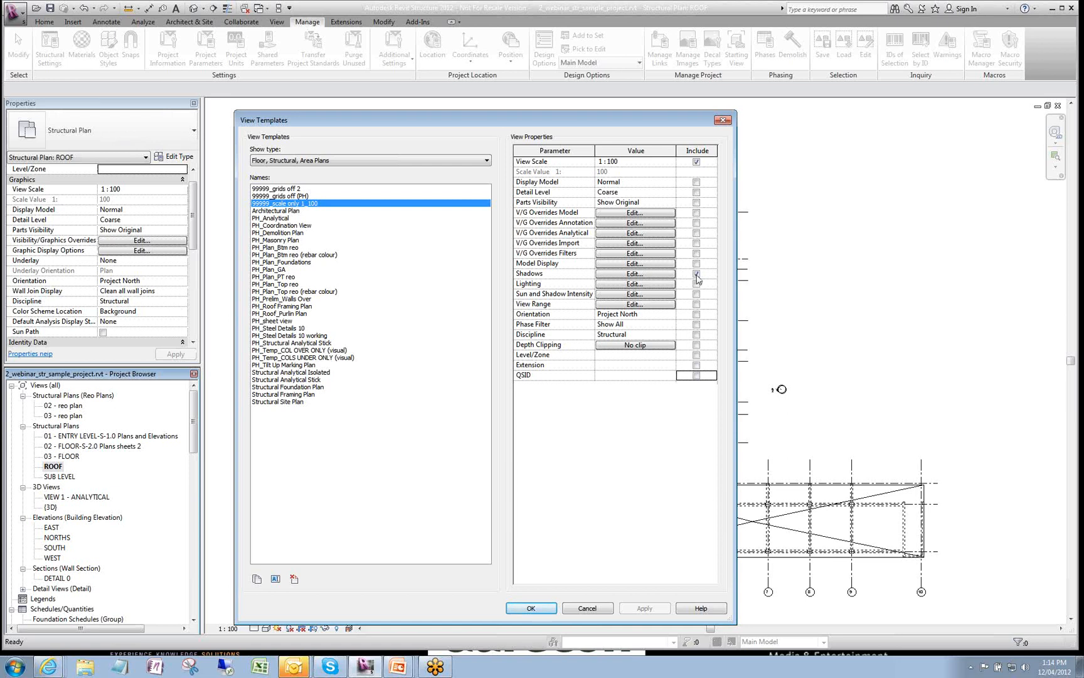
left_click(531, 608)
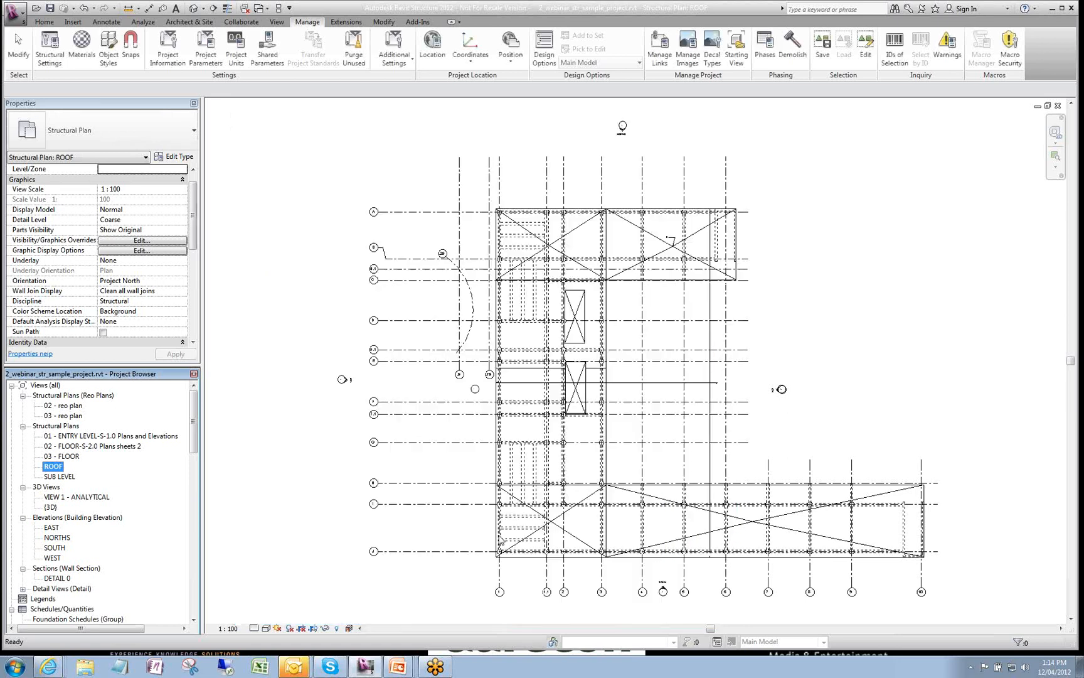
- Create a view template named 99999_outlines loading colours from the 02 - FLOOR-S-2.0 plan after glancing at 03 - FLOOR
double_click(61, 457)
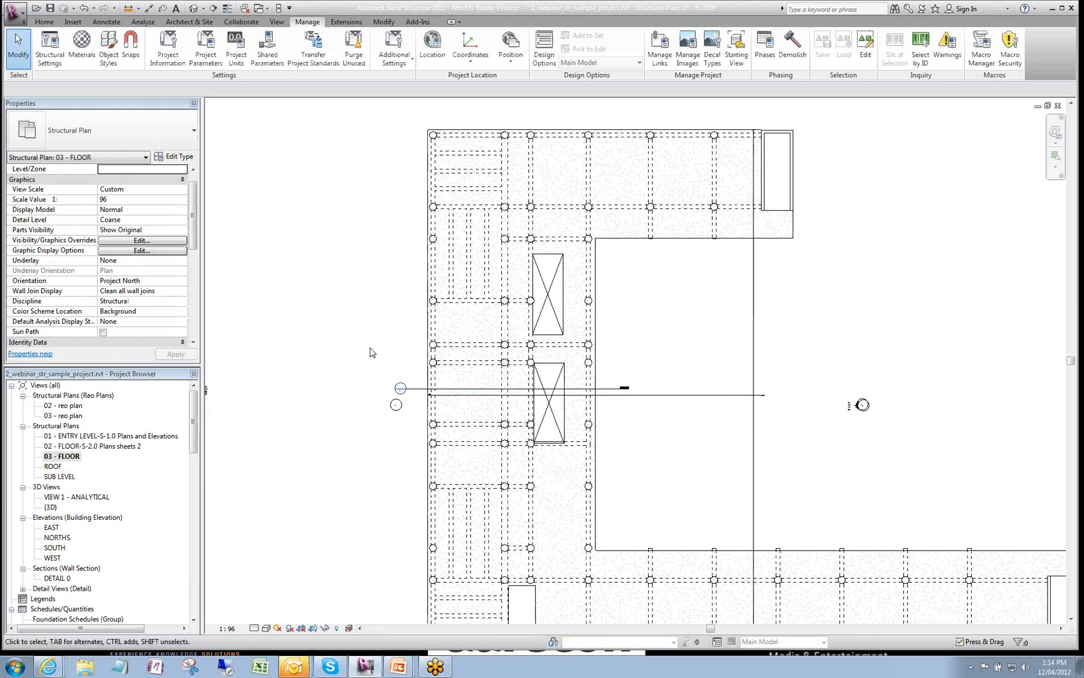
double_click(79, 446)
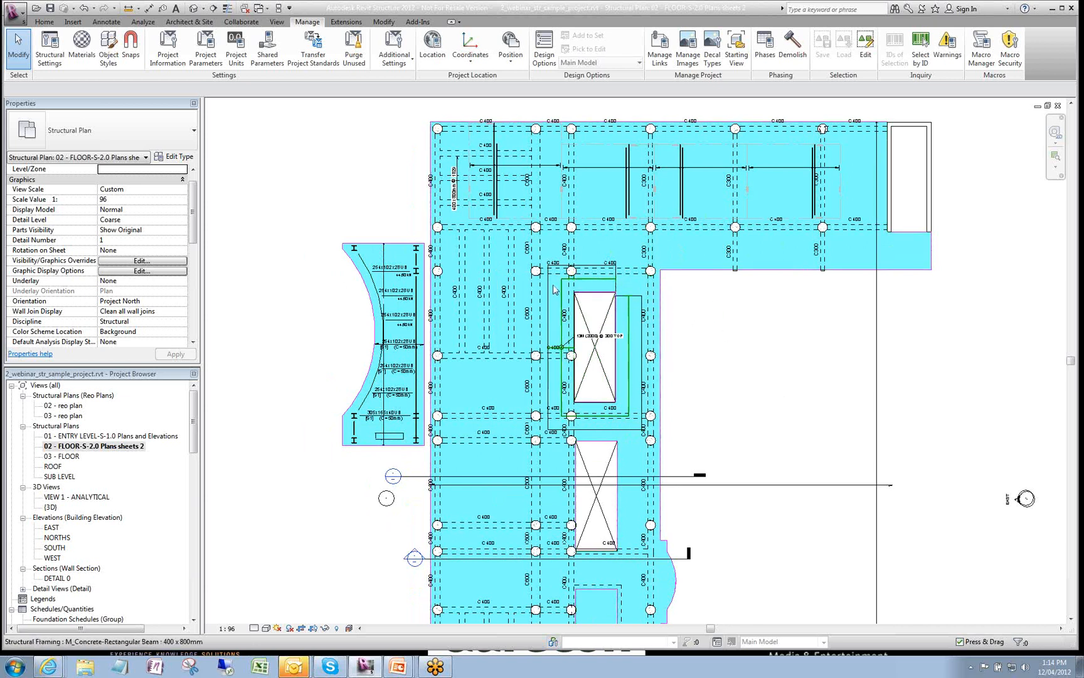
right_click(94, 446)
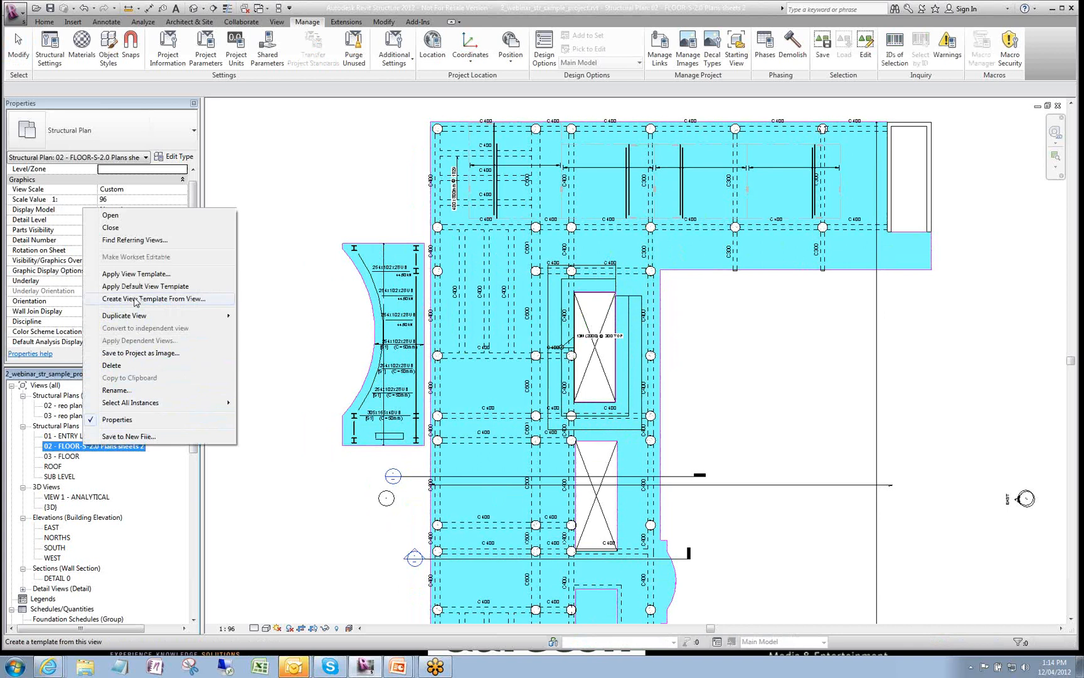
left_click(125, 302)
type("99999_outlines loading colours")
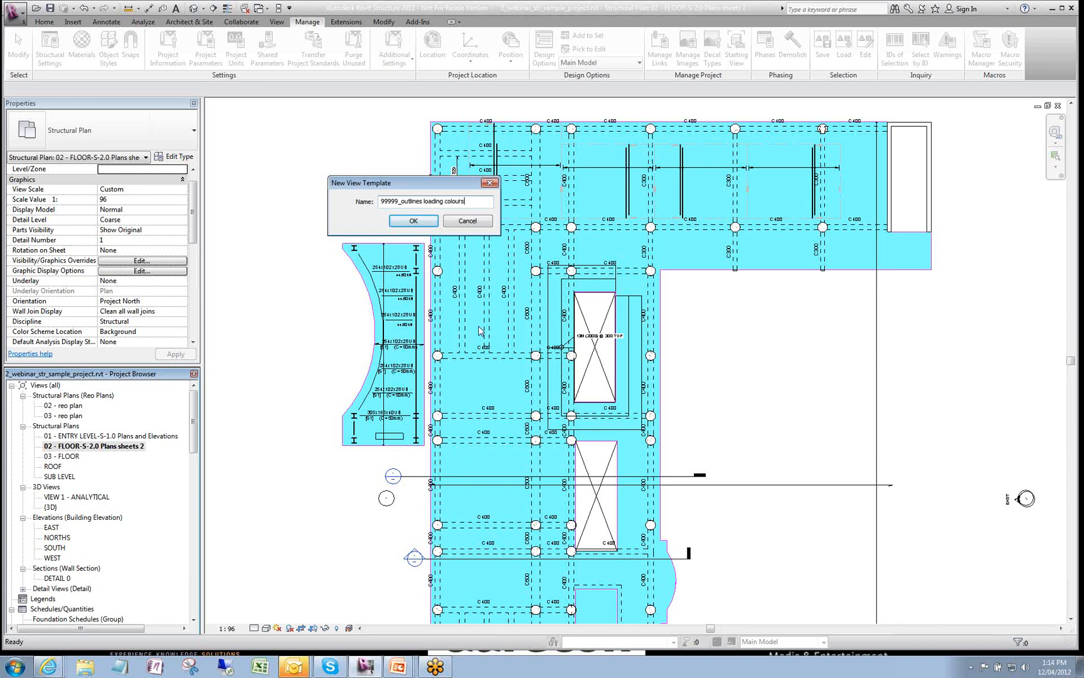
left_click(413, 221)
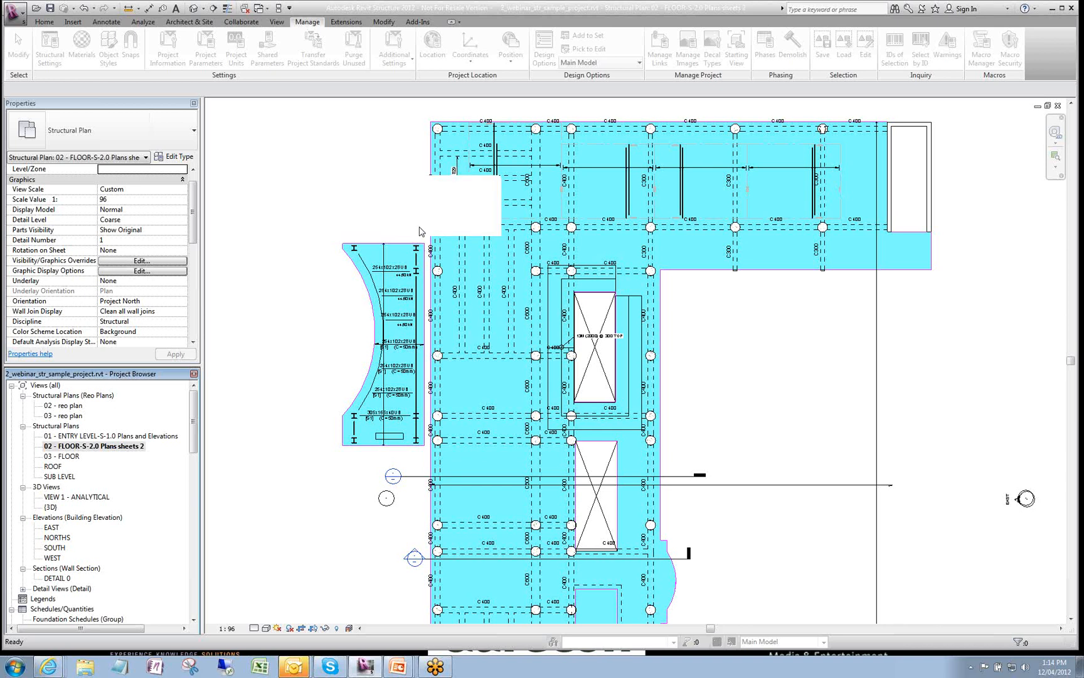
left_click(555, 610)
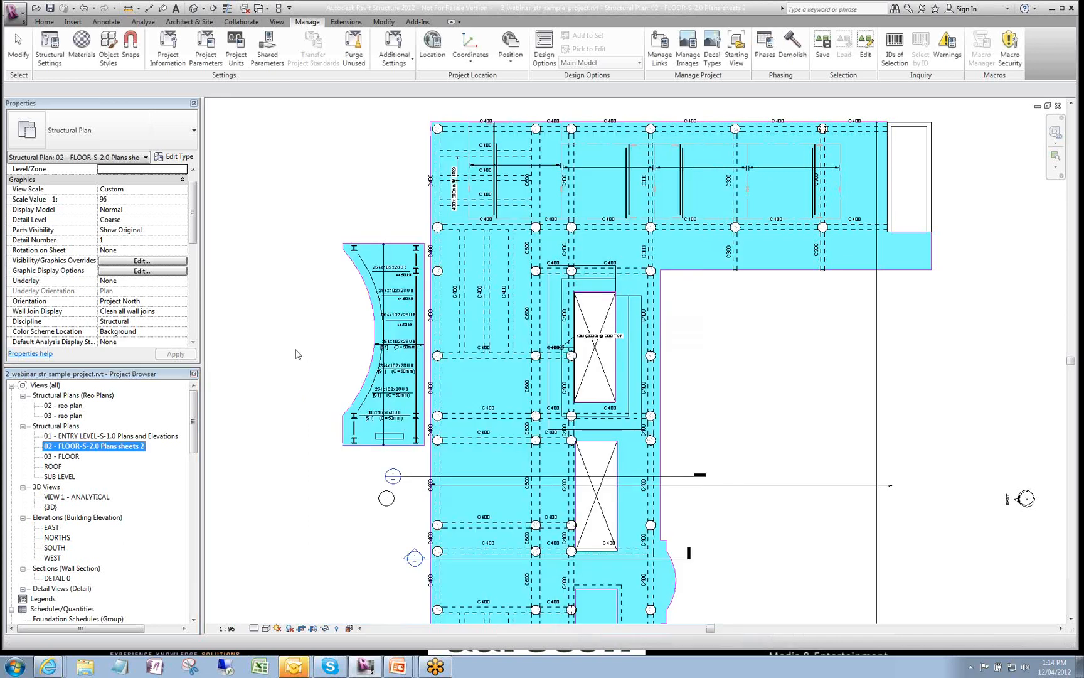
- Leave only V/G Overrides Model included in the 99999_outlines loading colours template, exclude all other view properties, and accept the template
left_click(297, 354)
key("v")
key("t")
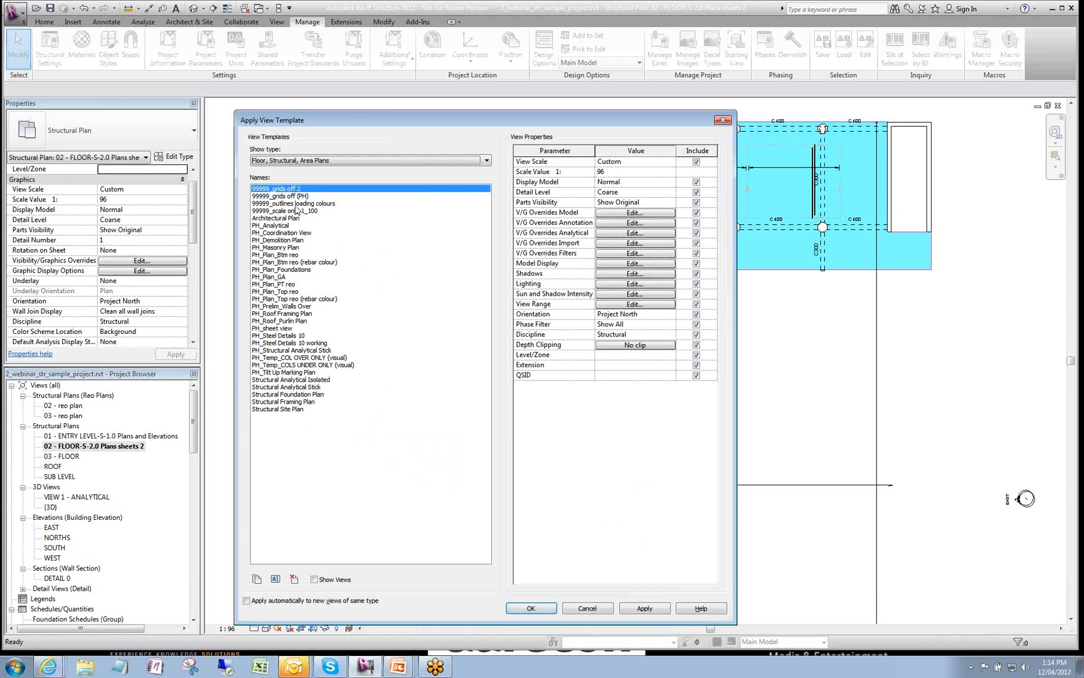
left_click(295, 204)
left_click(695, 223)
left_click(696, 232)
left_click(696, 243)
left_click(696, 253)
left_click(696, 263)
left_click(696, 273)
left_click(696, 284)
left_click(696, 294)
left_click(696, 304)
left_click(696, 314)
left_click(696, 334)
left_click(696, 345)
left_click(696, 355)
left_click(696, 365)
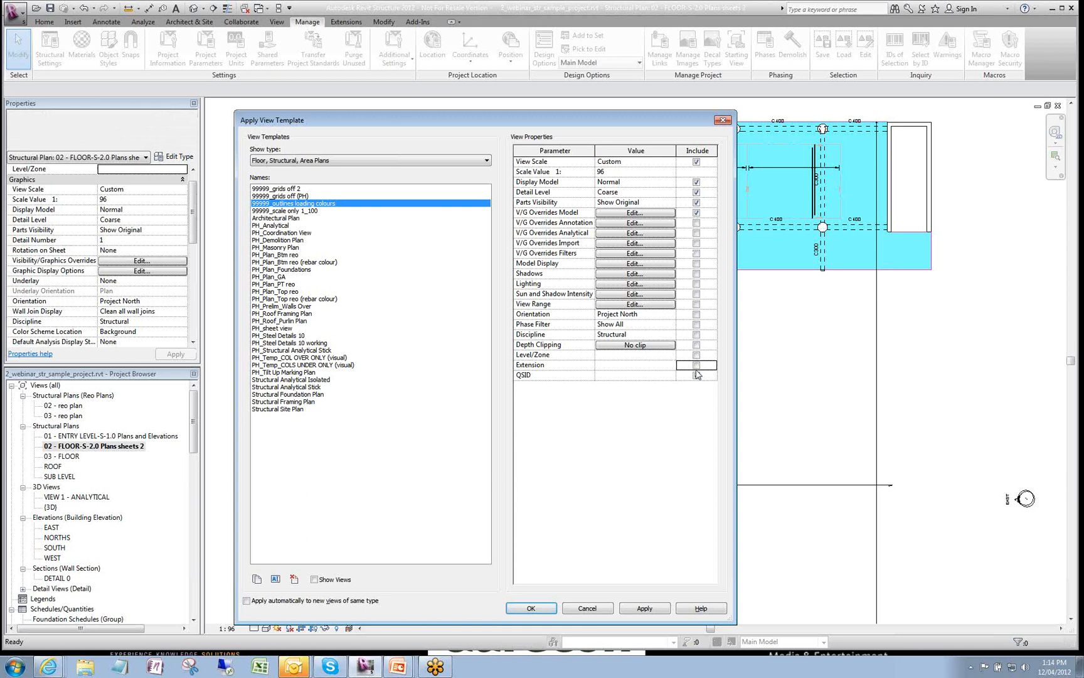
left_click(696, 202)
left_click(696, 192)
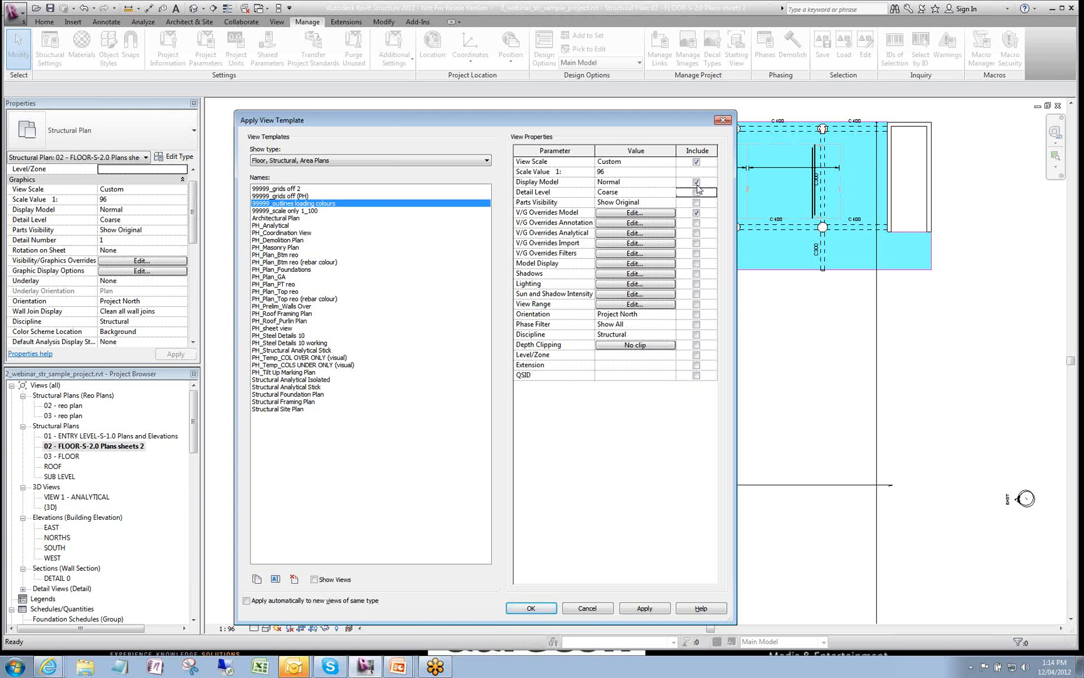
left_click(696, 181)
left_click(696, 161)
left_click(530, 608)
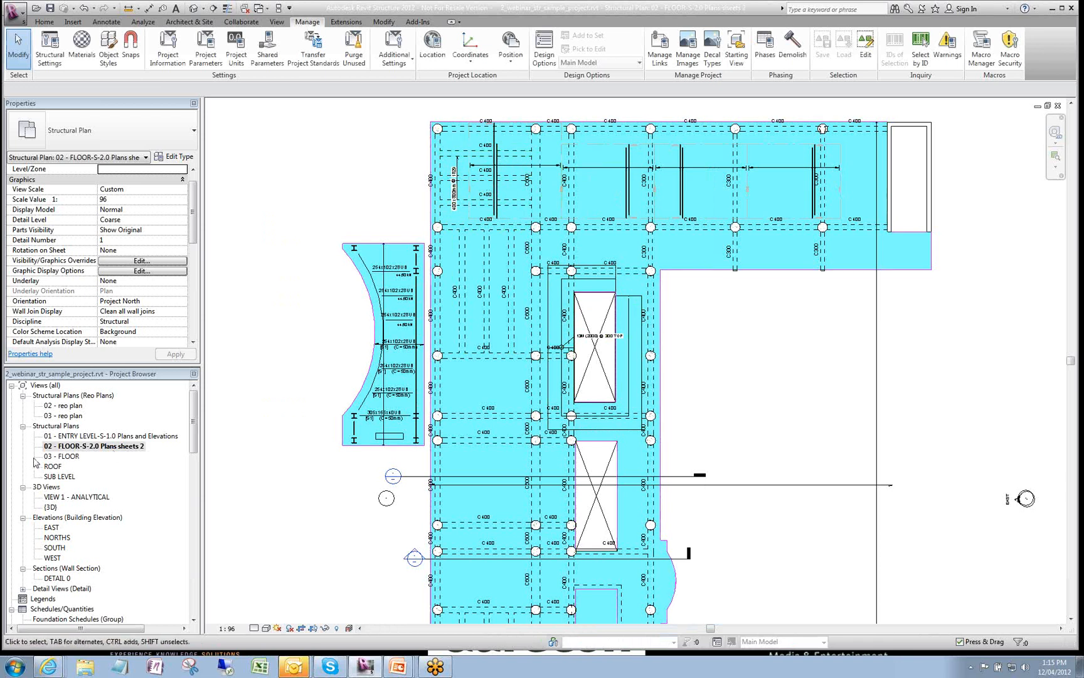
- Open the 03 - FLOOR structural plan and turn on the Grids annotation category in its visibility/graphic overrides
double_click(58, 457)
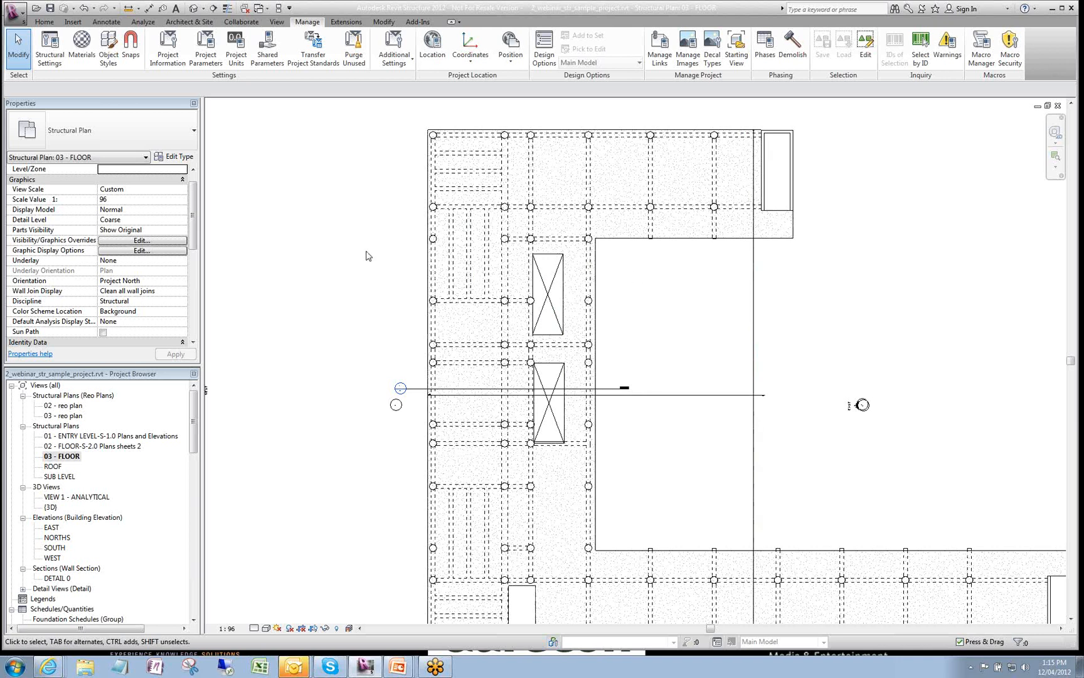
middle_click_drag(702, 308, 693, 353)
scroll(692, 353, "down", 1)
key("v")
key("g")
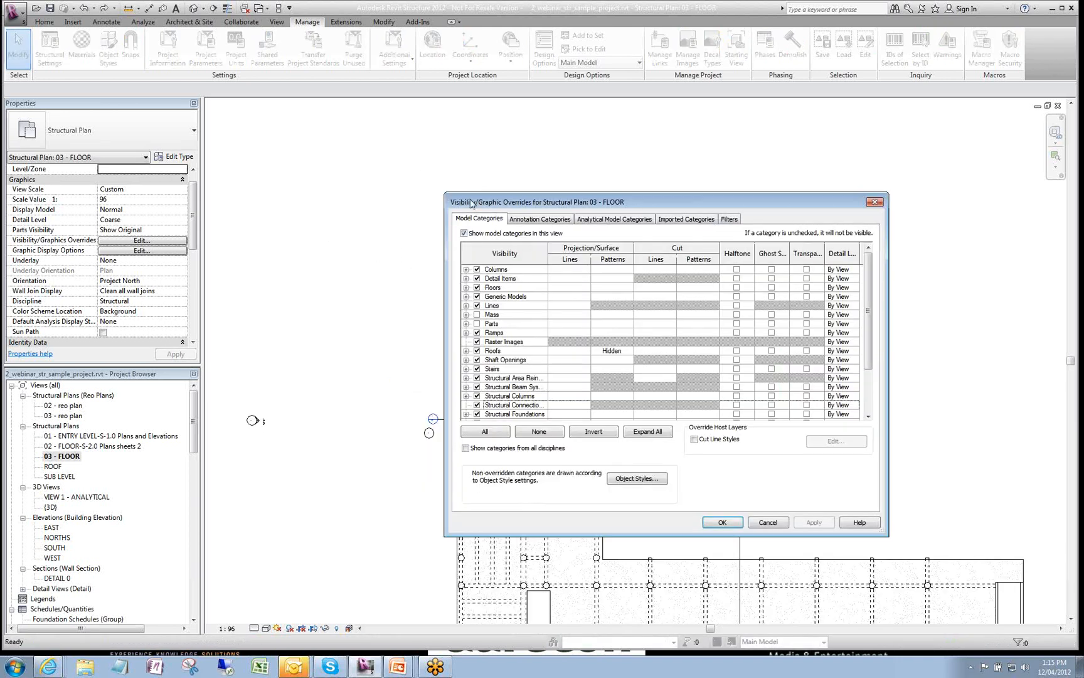
left_click(546, 221)
left_click(532, 296)
key("g")
scroll(523, 353, "down", 3)
left_click(478, 378)
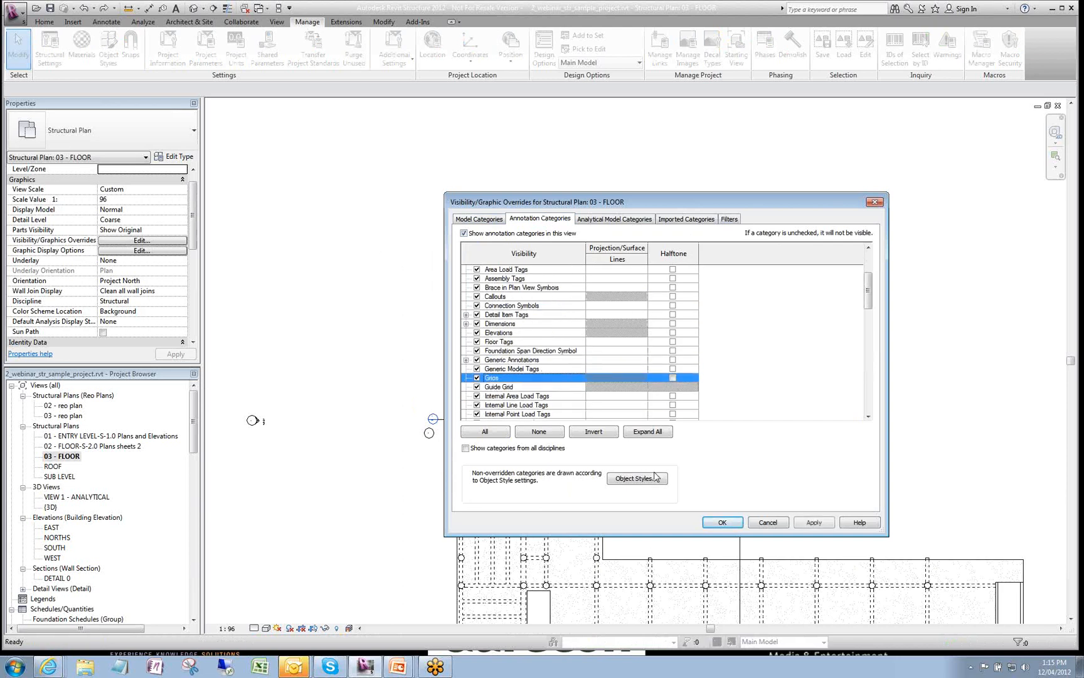
left_click(723, 522)
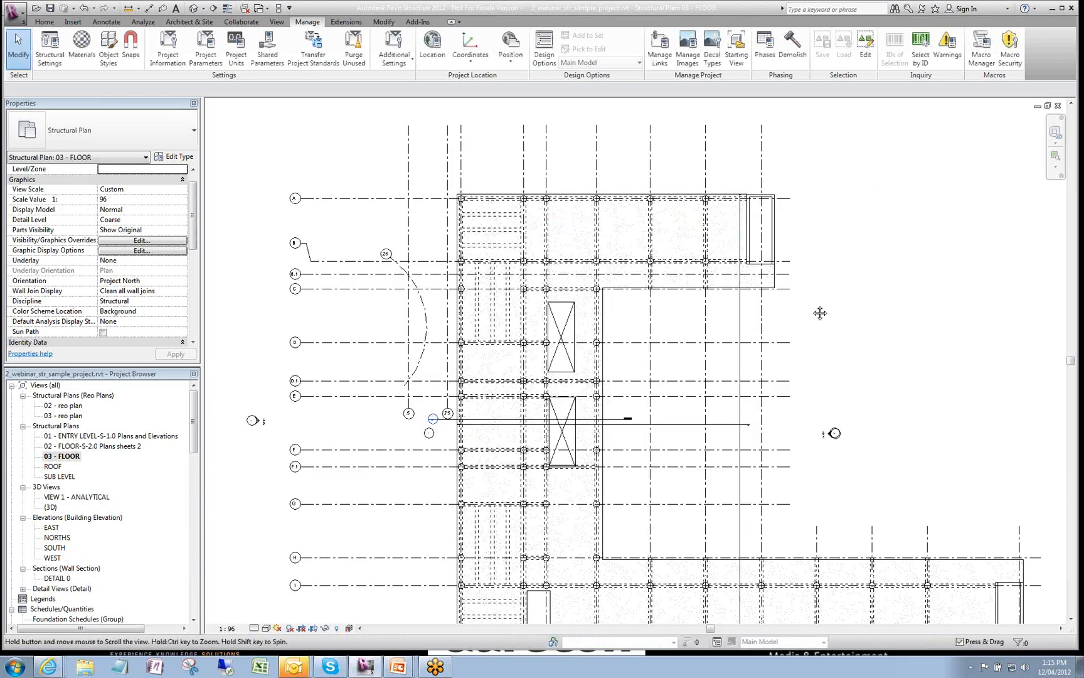